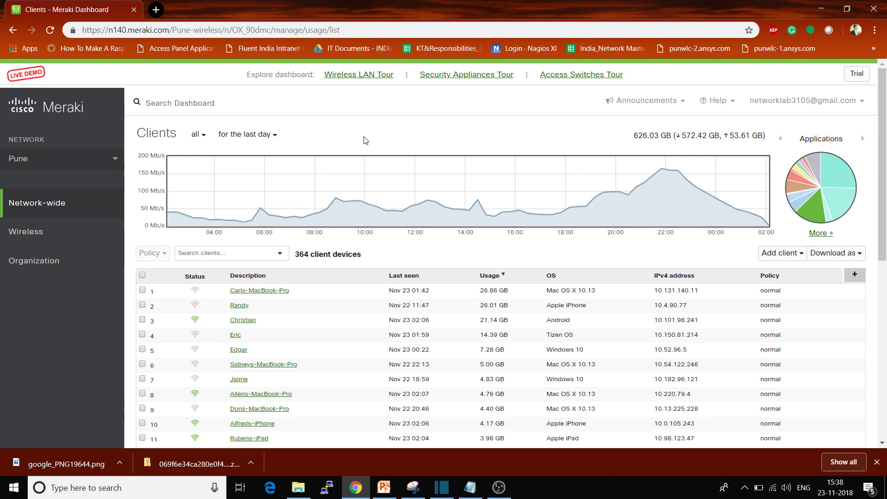
Open the wireless SSIDs configuration overview and check the enable options for the Pune Internal SSID
{"action": "mouse_move", "coordinate": [75, 205]}
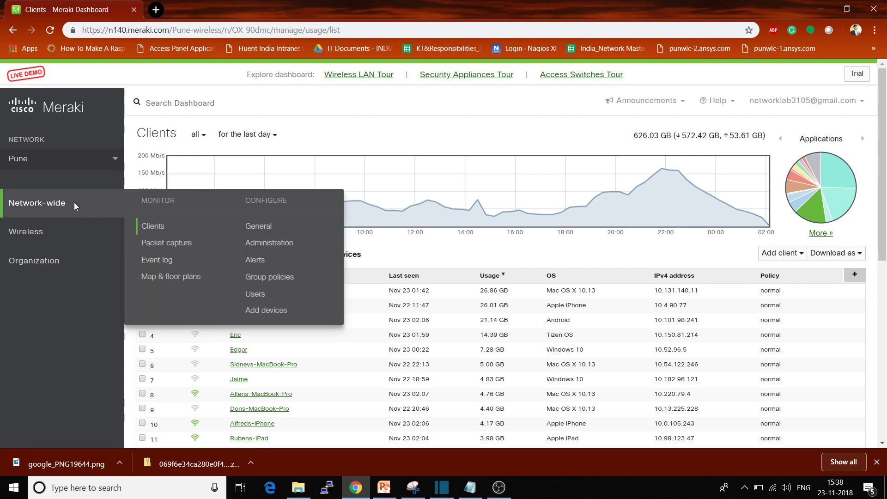
{"action": "mouse_move", "coordinate": [64, 238]}
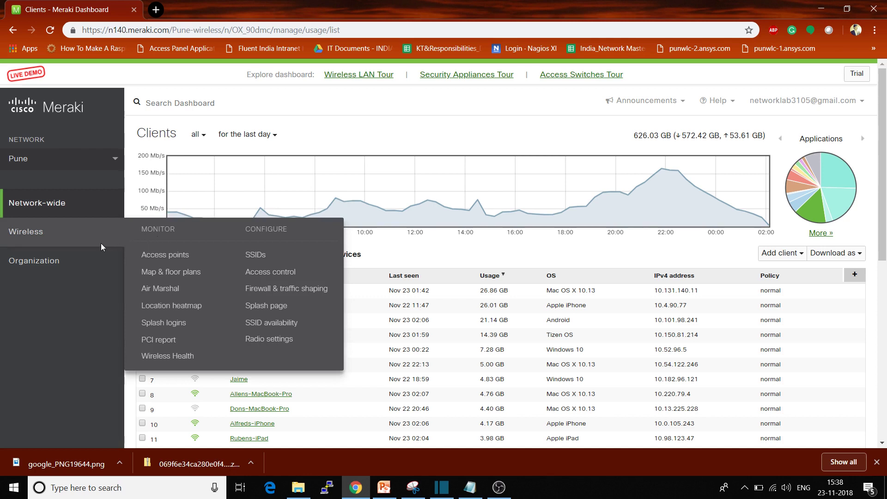
{"action": "left_click", "coordinate": [255, 255]}
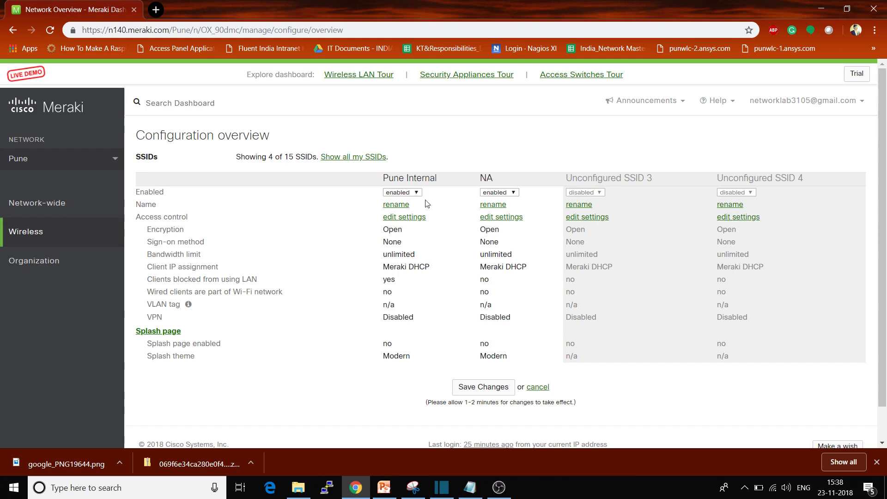
{"action": "left_click_drag", "start_coordinate": [435, 177], "coordinate": [372, 180]}
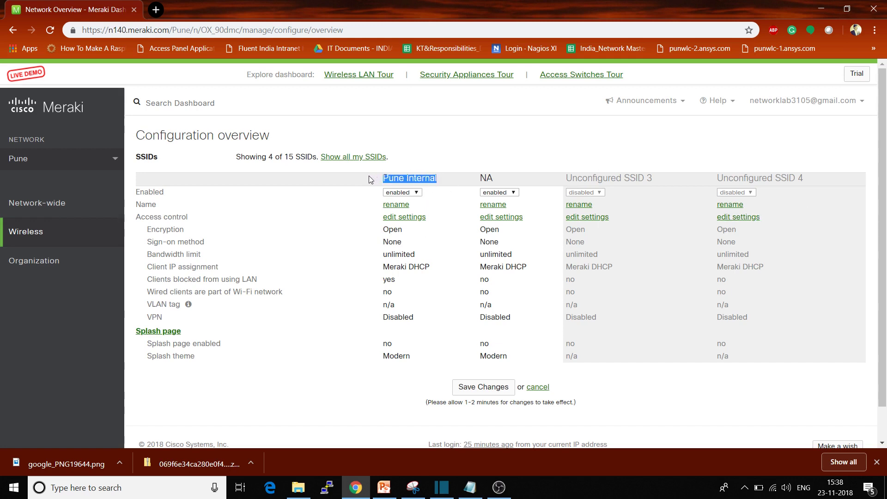
{"action": "left_click", "coordinate": [417, 192]}
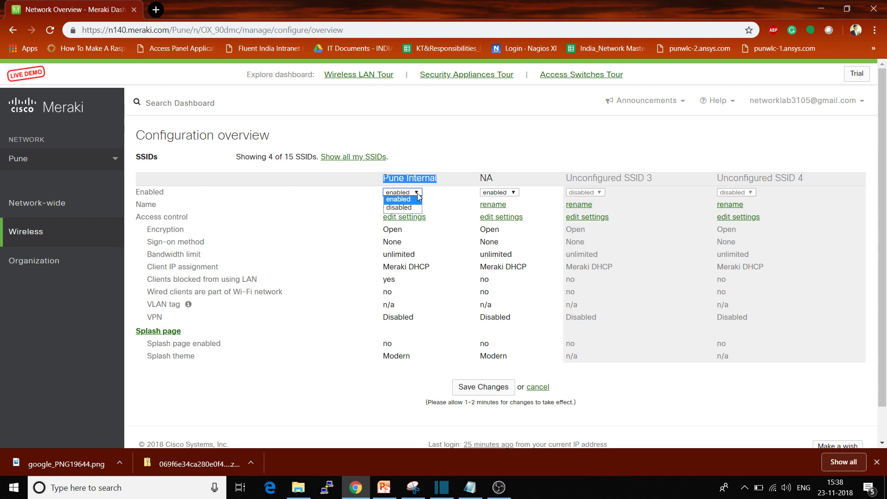
{"action": "left_click", "coordinate": [505, 134]}
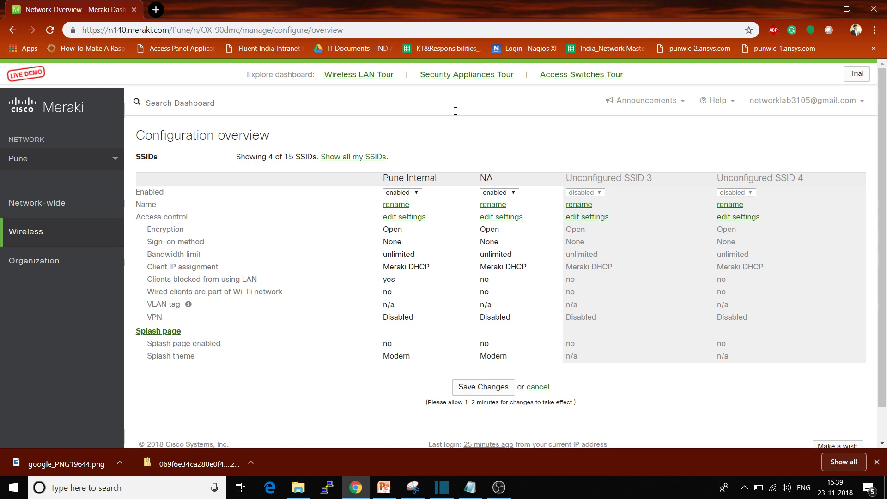
Rename the second SSID, NA, as Pune Guest and save the changes
{"action": "left_click", "coordinate": [490, 206]}
{"action": "left_click", "coordinate": [475, 207]}
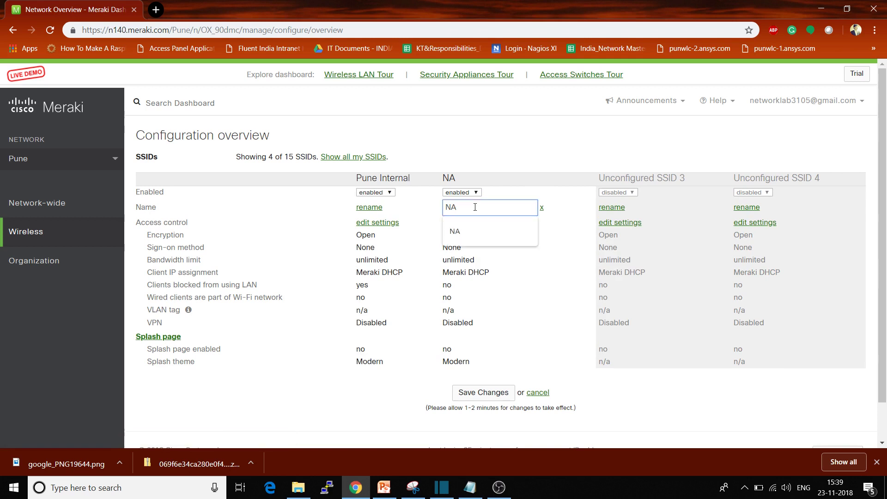
{"action": "key", "text": "BackSpace"}
{"action": "key", "text": "BackSpace"}
{"action": "type", "text": "Pune"}
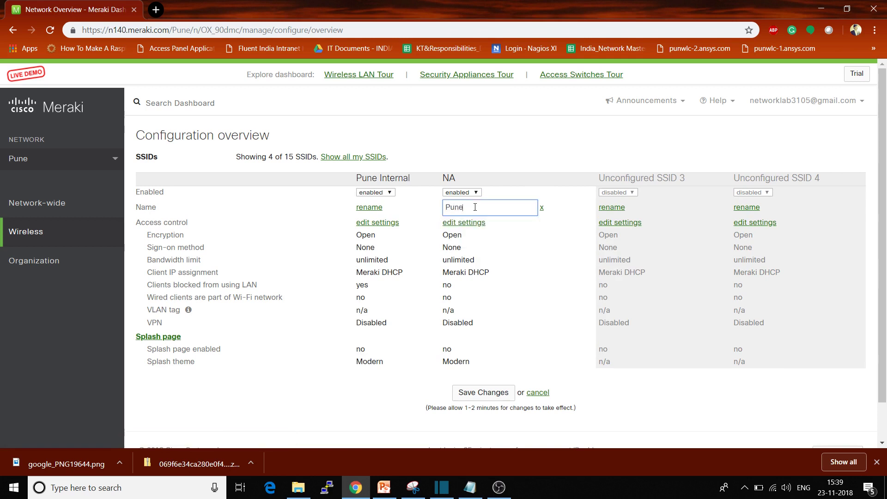
{"action": "type", "text": " Guest User"}
{"action": "key", "text": "BackSpace"}
{"action": "key", "text": "BackSpace"}
{"action": "key", "text": "BackSpace"}
{"action": "left_click", "coordinate": [543, 340]}
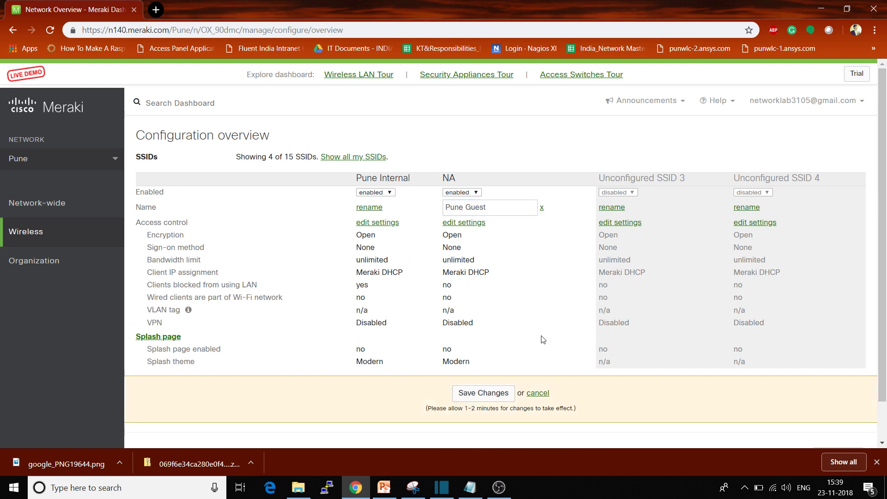
{"action": "scroll", "coordinate": [645, 379], "scroll_direction": "down", "scroll_amount": 1}
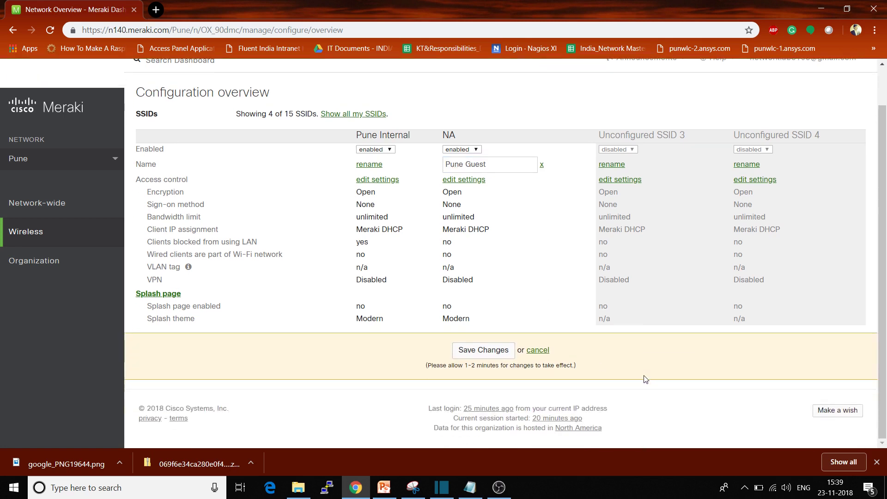
{"action": "left_click", "coordinate": [473, 353]}
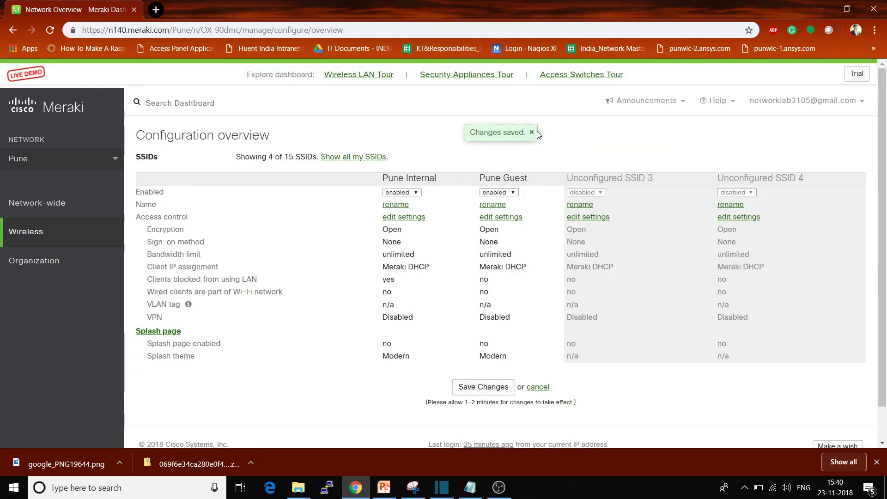
Open the access control settings for the Pune Guest SSID and review the network access association requirements
{"action": "left_click", "coordinate": [504, 220]}
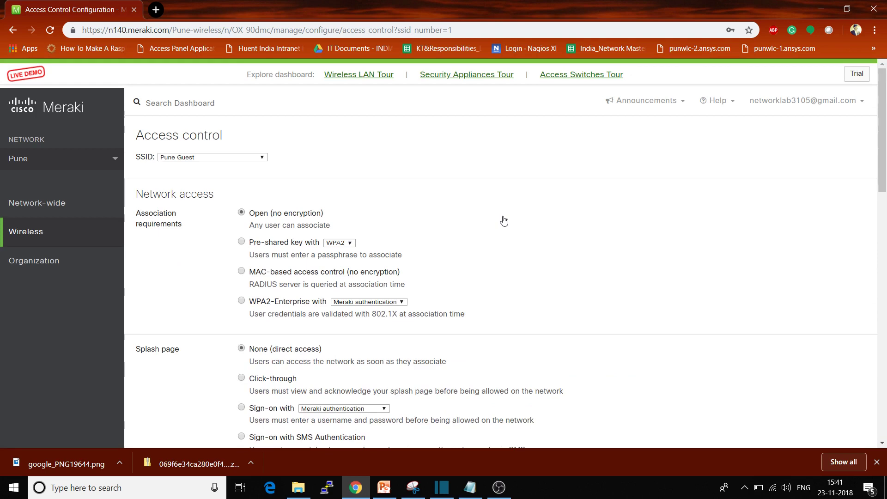
{"action": "scroll", "coordinate": [503, 221], "scroll_direction": "down", "scroll_amount": 2}
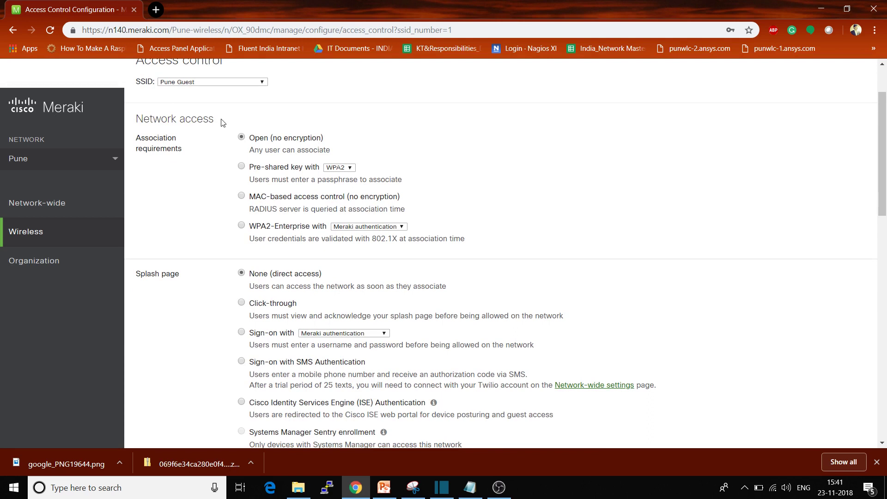
{"action": "left_click_drag", "start_coordinate": [222, 121], "coordinate": [130, 126]}
{"action": "left_click", "coordinate": [400, 126]}
{"action": "left_click_drag", "start_coordinate": [331, 138], "coordinate": [245, 139]}
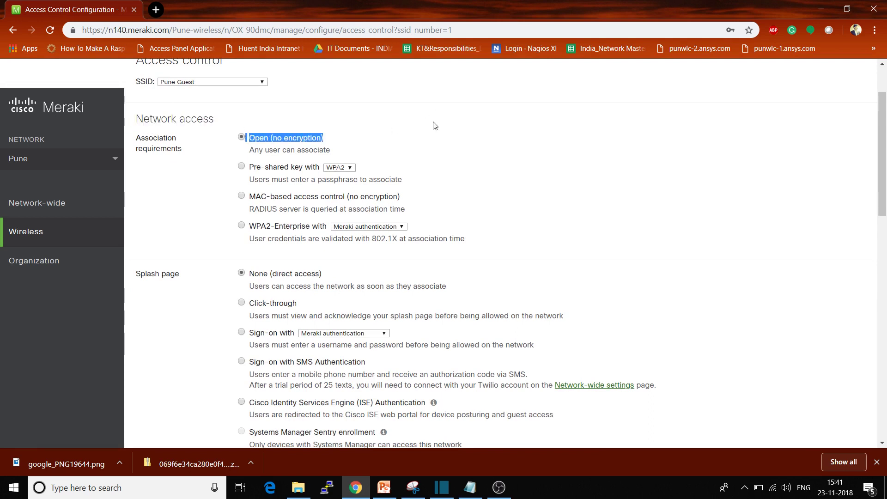
{"action": "left_click", "coordinate": [430, 140]}
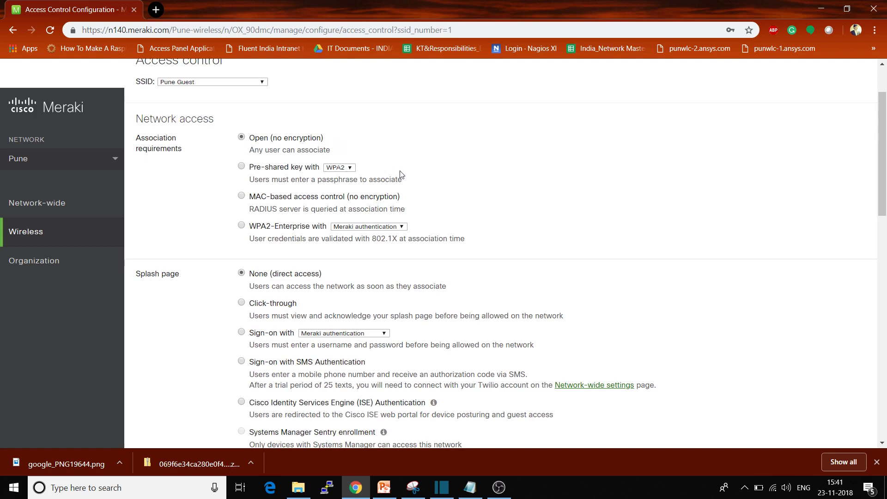
Set the association requirement to a pre-shared key with WPA2, enter the pre-shared key and reveal it
{"action": "left_click", "coordinate": [241, 166]}
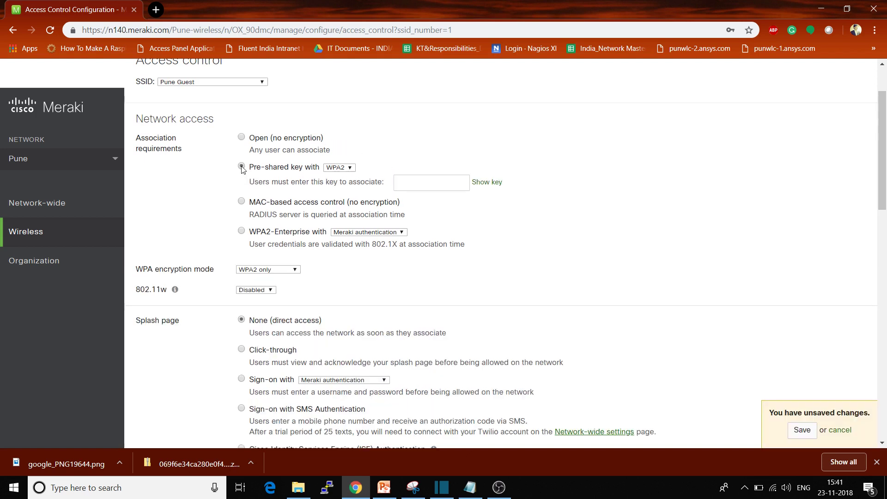
{"action": "left_click", "coordinate": [429, 184]}
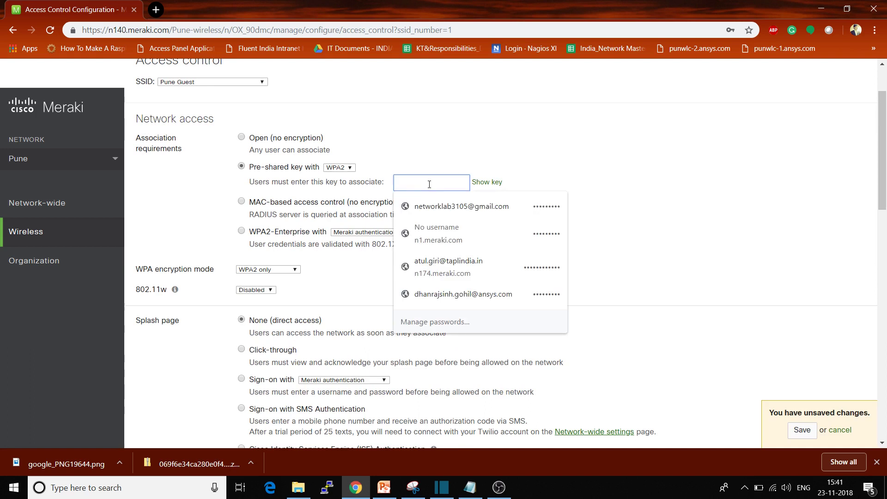
{"action": "type", "text": "•"}
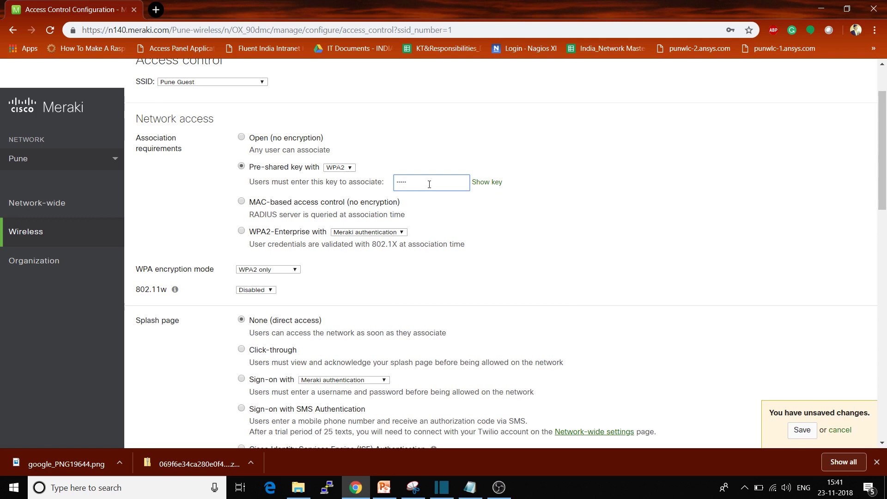
{"action": "left_click", "coordinate": [488, 183]}
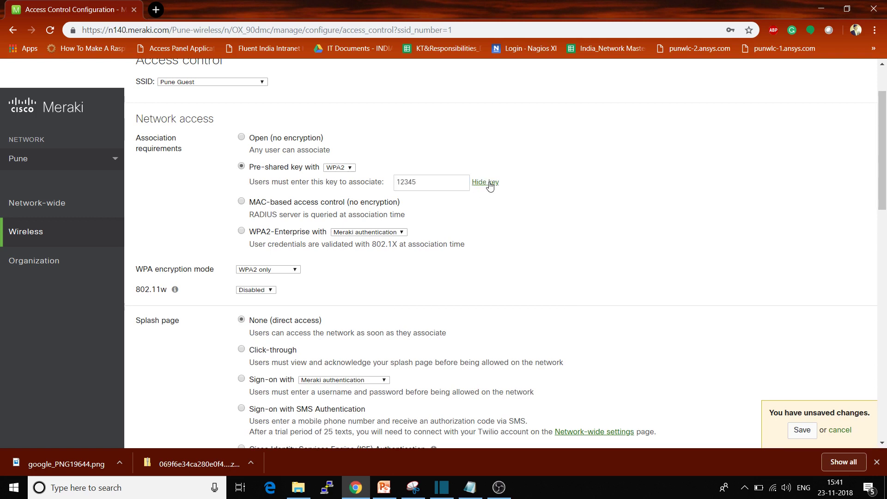
{"action": "left_click", "coordinate": [442, 181]}
{"action": "scroll", "coordinate": [568, 249], "scroll_direction": "down", "scroll_amount": 1}
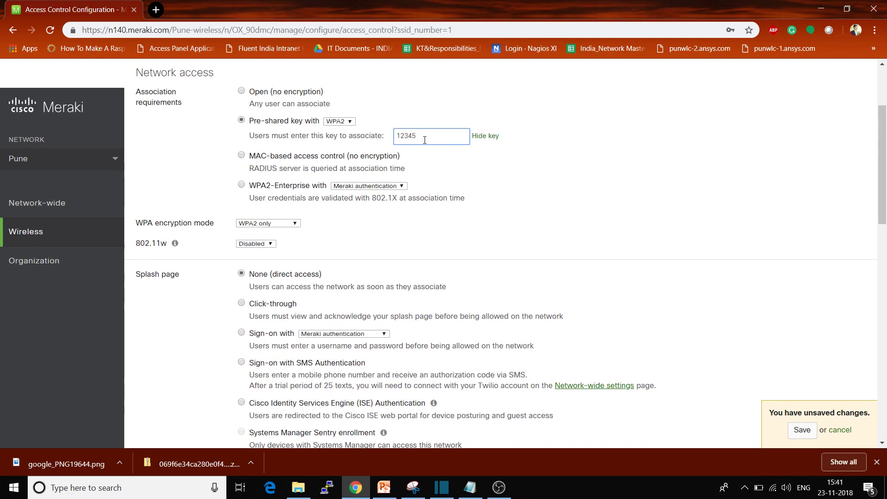
Set the association requirement to MAC-based access control (no encryption) and highlight its description
{"action": "left_click", "coordinate": [253, 158]}
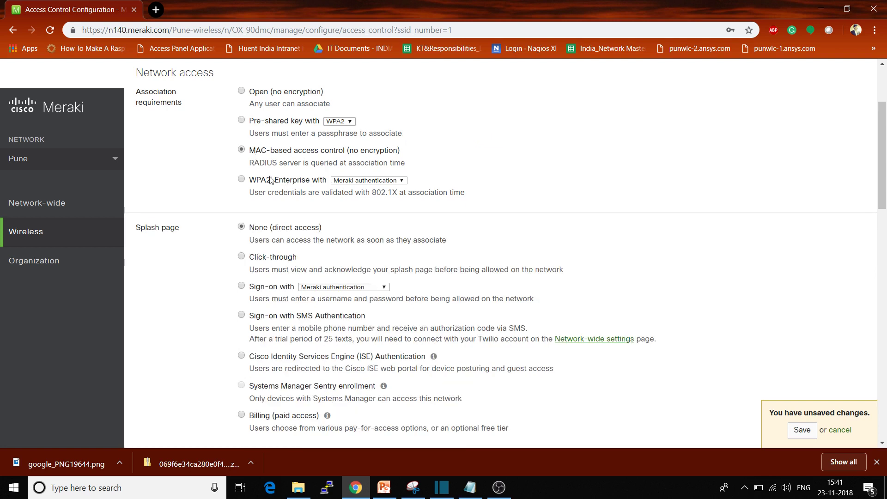
{"action": "left_click_drag", "start_coordinate": [253, 163], "coordinate": [364, 156]}
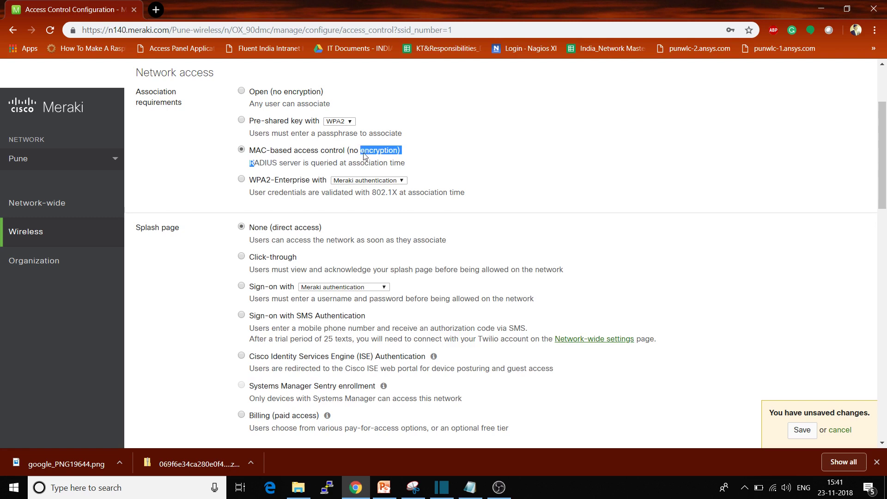
{"action": "left_click", "coordinate": [439, 157]}
Set the association requirement to WPA2-Enterprise with my RADIUS server and try to save the configuration
{"action": "left_click", "coordinate": [262, 183]}
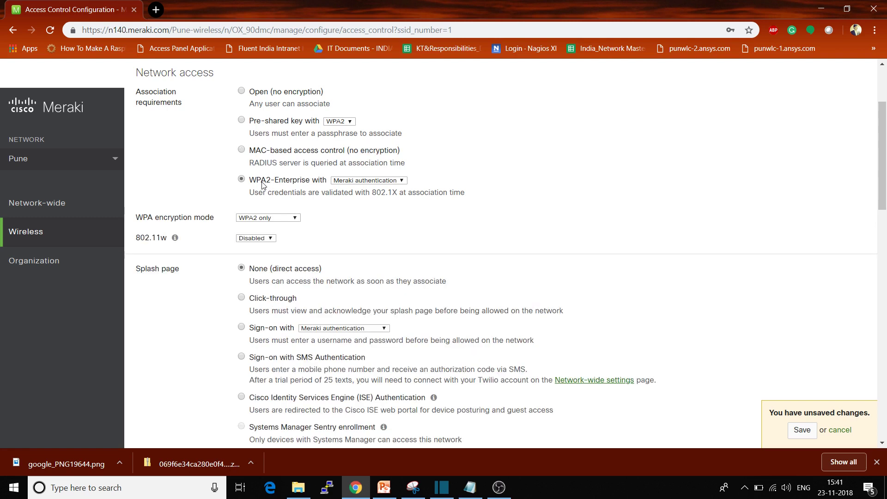
{"action": "left_click", "coordinate": [400, 181]}
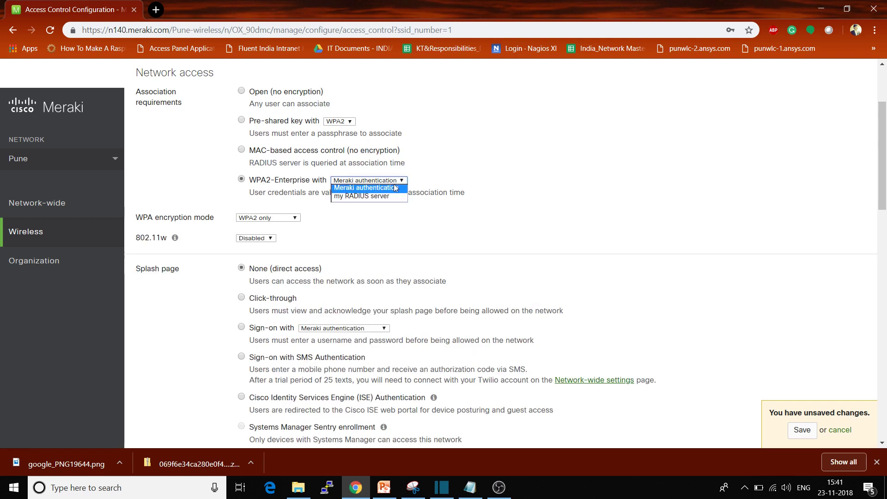
{"action": "left_click", "coordinate": [376, 196]}
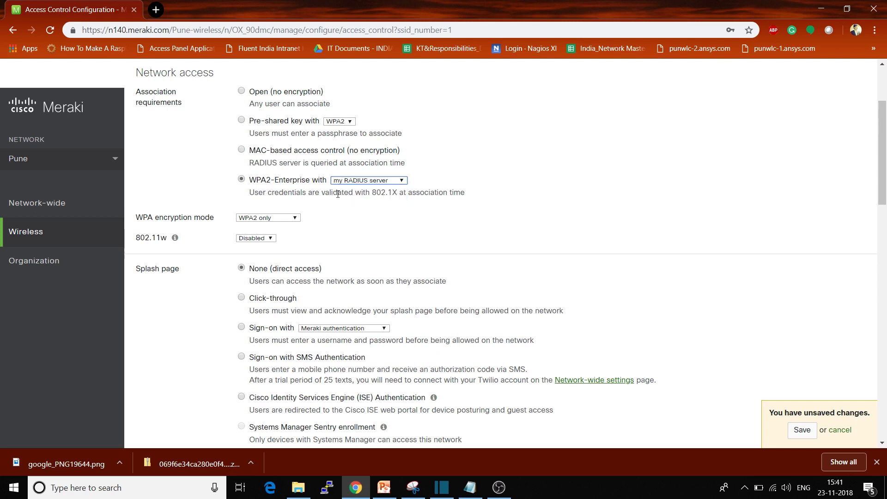
{"action": "left_click_drag", "start_coordinate": [250, 192], "coordinate": [438, 192]}
{"action": "left_click", "coordinate": [505, 198]}
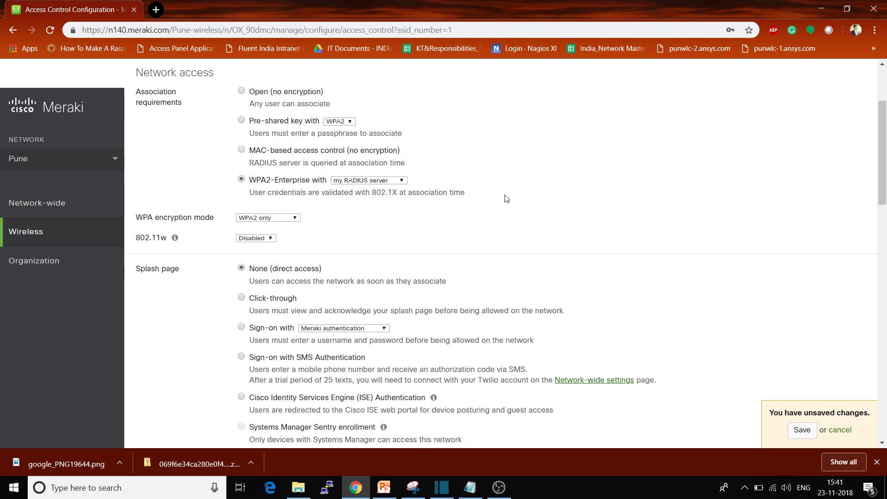
{"action": "left_click", "coordinate": [801, 430]}
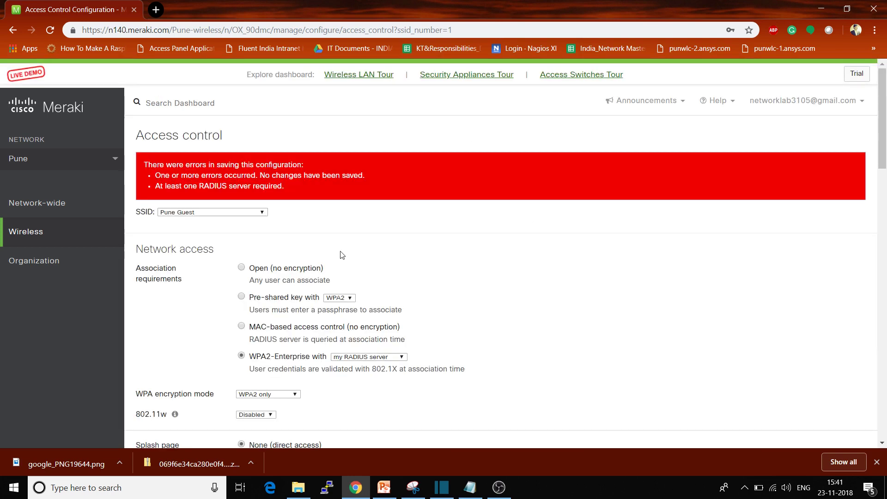
{"action": "scroll", "coordinate": [444, 260], "scroll_direction": "down", "scroll_amount": 2}
{"action": "scroll", "coordinate": [444, 259], "scroll_direction": "up", "scroll_amount": 1}
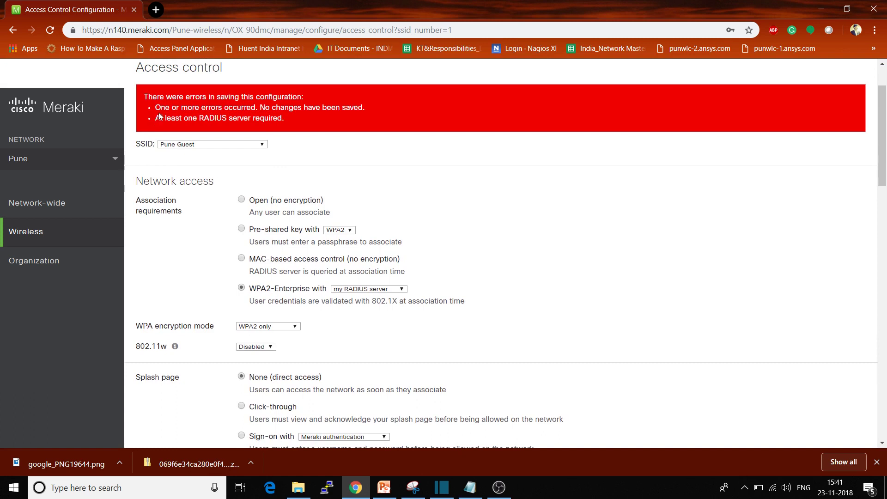
{"action": "left_click_drag", "start_coordinate": [157, 119], "coordinate": [296, 119]}
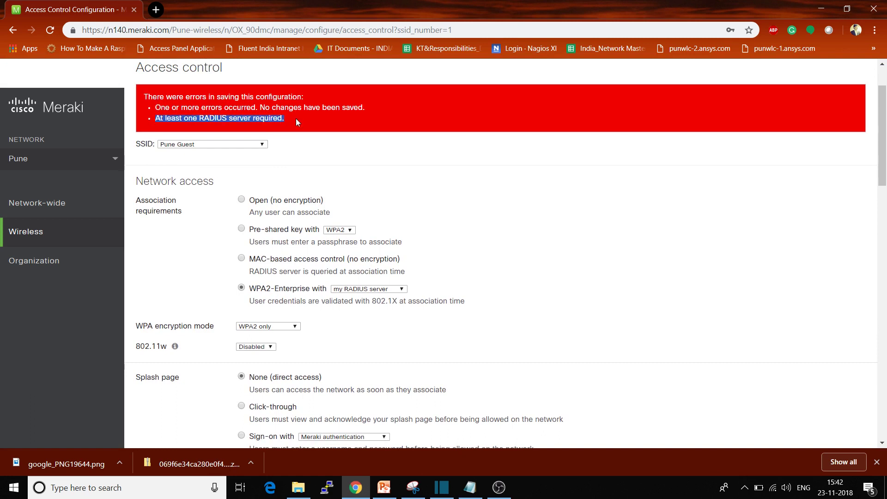
{"action": "left_click", "coordinate": [447, 155]}
Set Pune Guest's association requirement to Open (no encryption)
{"action": "scroll", "coordinate": [447, 157], "scroll_direction": "down", "scroll_amount": 1}
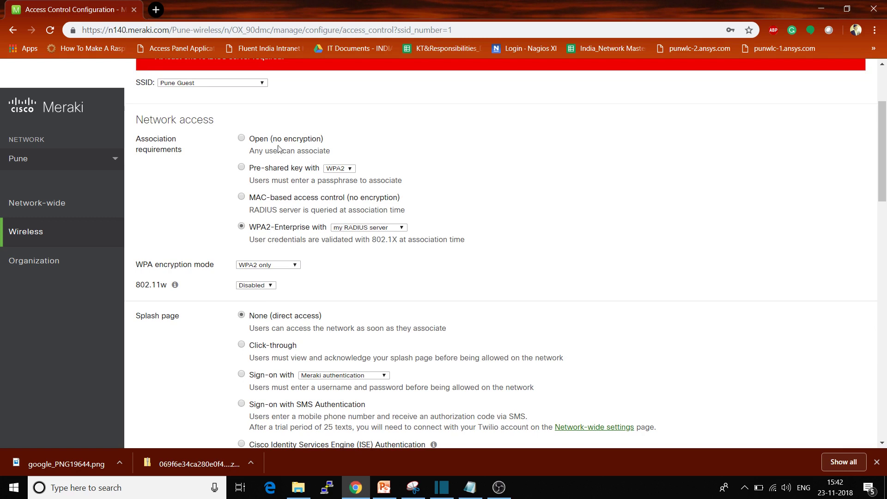
{"action": "left_click", "coordinate": [242, 138]}
{"action": "scroll", "coordinate": [744, 360], "scroll_direction": "down", "scroll_amount": 1}
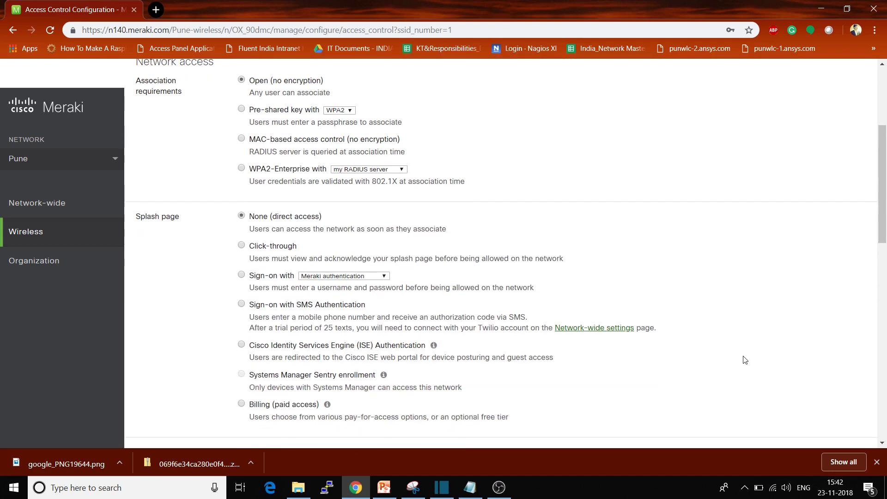
Examine the splash page options, and read the introduction of the Splash Page Overview documentation
{"action": "scroll", "coordinate": [745, 360], "scroll_direction": "down", "scroll_amount": 2}
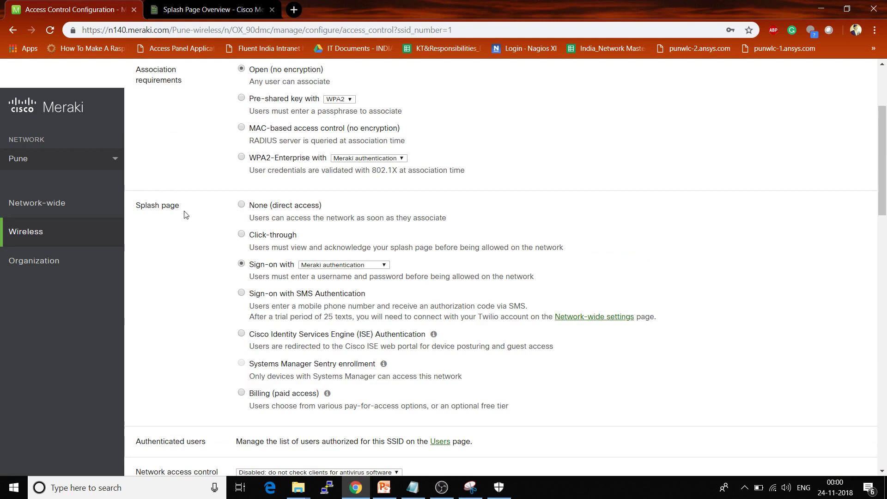
{"action": "left_click_drag", "start_coordinate": [183, 206], "coordinate": [129, 208]}
{"action": "left_click", "coordinate": [206, 262]}
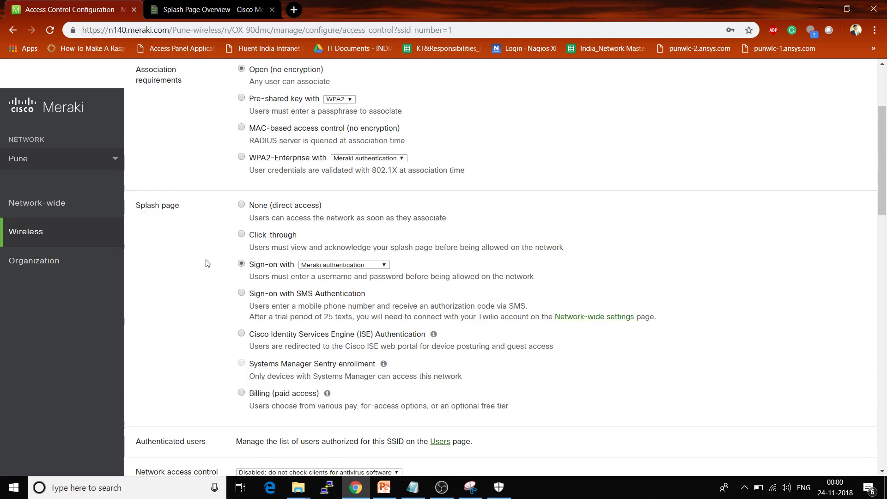
{"action": "left_click", "coordinate": [207, 8]}
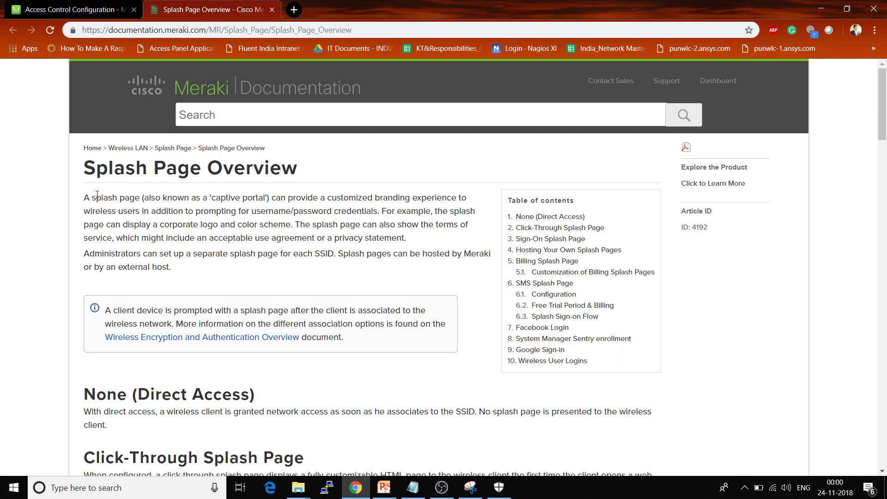
{"action": "left_click_drag", "start_coordinate": [86, 197], "coordinate": [477, 202]}
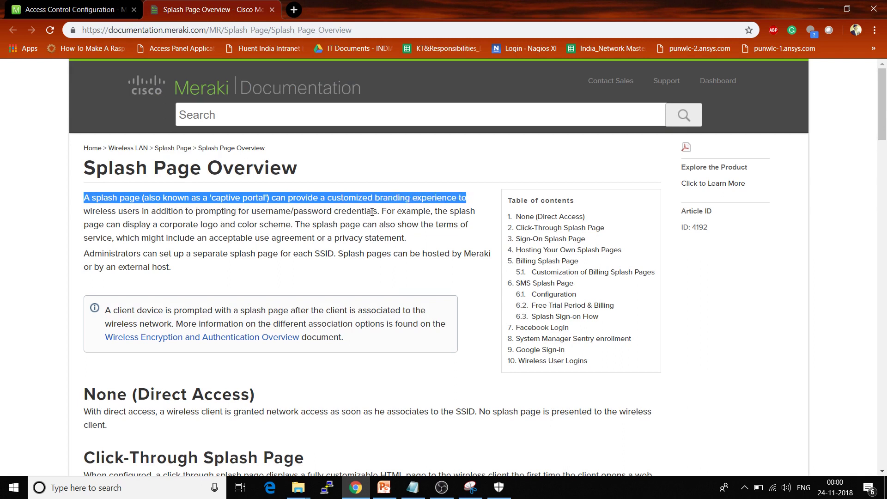
Highlight the captive portal description in the documentation, and return to the Access control page with the Pune Guest SSID selected
{"action": "left_click_drag", "start_coordinate": [379, 212], "coordinate": [237, 197]}
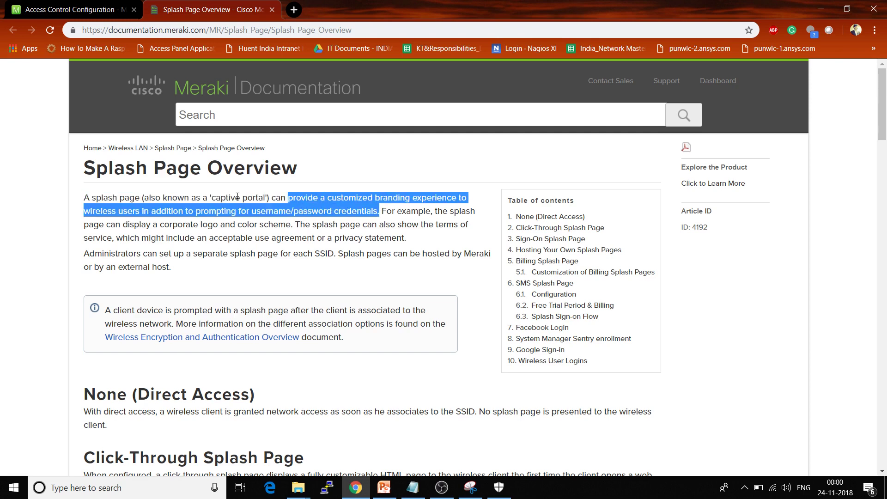
{"action": "left_click", "coordinate": [238, 196]}
{"action": "left_click", "coordinate": [69, 9]}
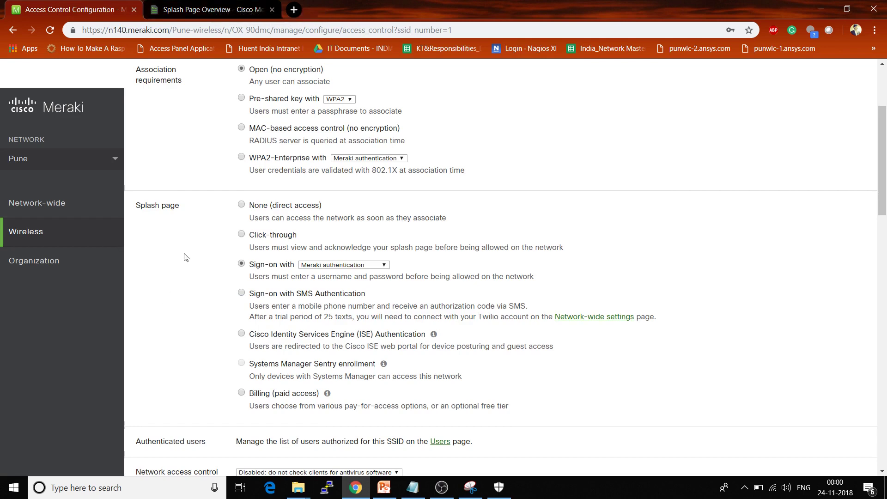
{"action": "scroll", "coordinate": [184, 257], "scroll_direction": "up", "scroll_amount": 3}
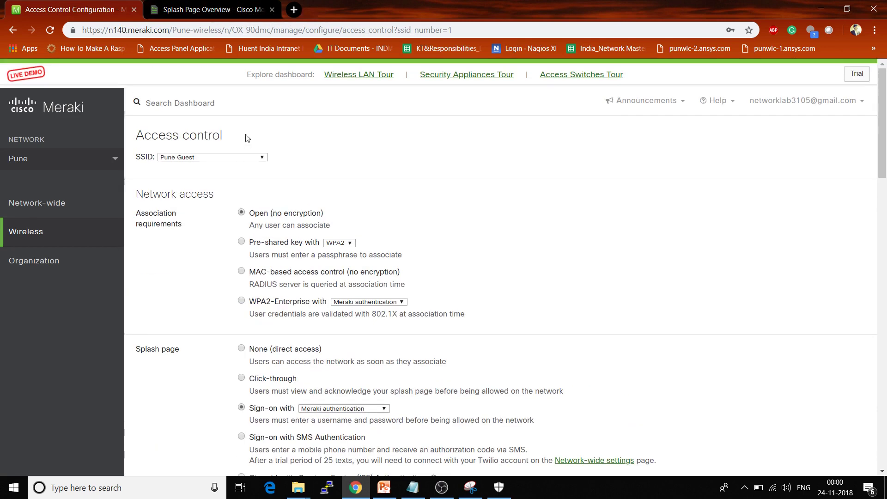
{"action": "left_click", "coordinate": [249, 158]}
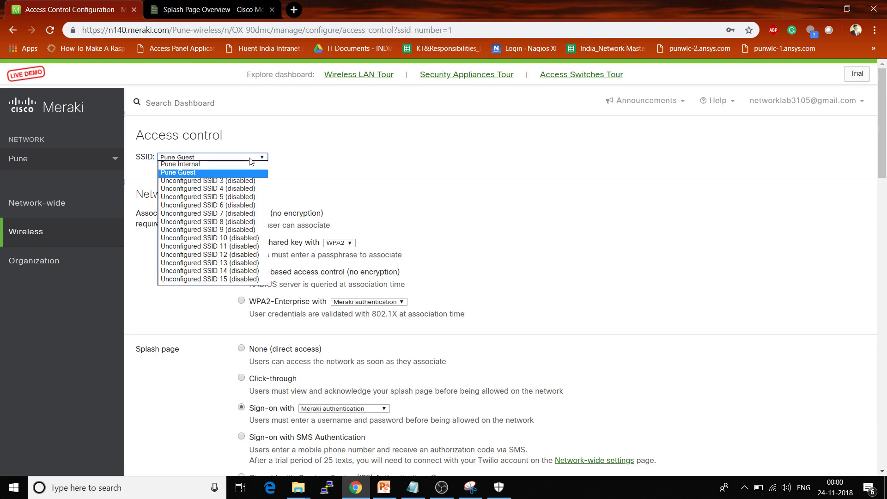
{"action": "left_click", "coordinate": [215, 173]}
Try None (direct access) as Pune Guest's splash page, and switch it to Sign-on with my RADIUS server
{"action": "scroll", "coordinate": [210, 383], "scroll_direction": "down", "scroll_amount": 3}
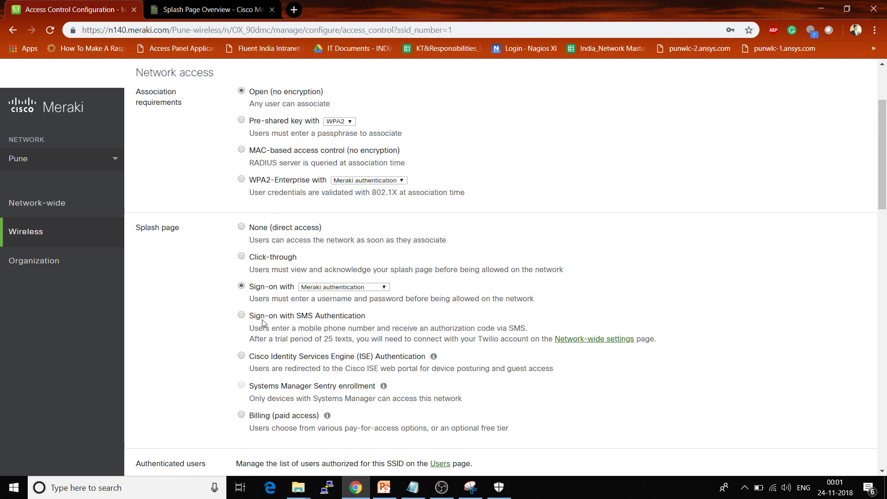
{"action": "scroll", "coordinate": [559, 268], "scroll_direction": "down", "scroll_amount": 1}
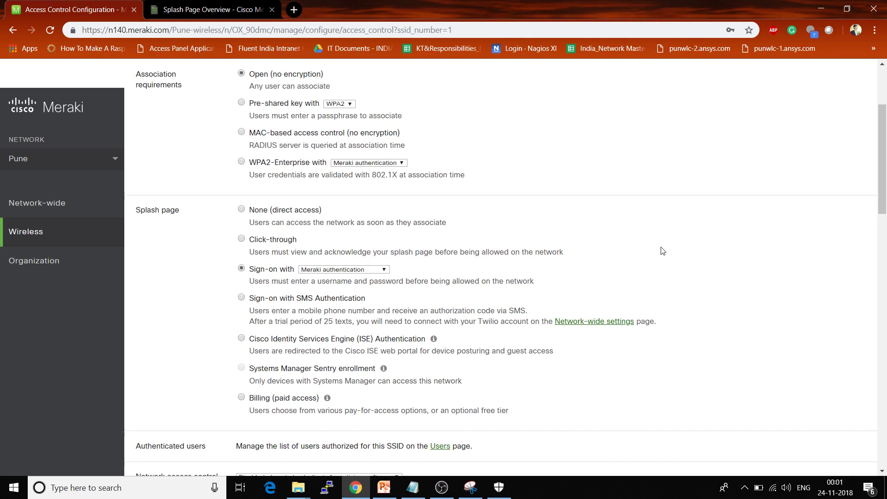
{"action": "left_click", "coordinate": [241, 210]}
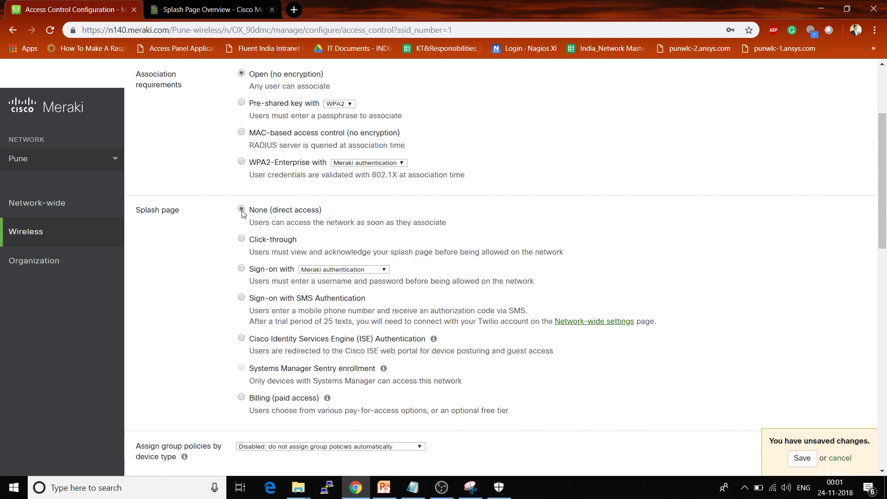
{"action": "left_click", "coordinate": [242, 270]}
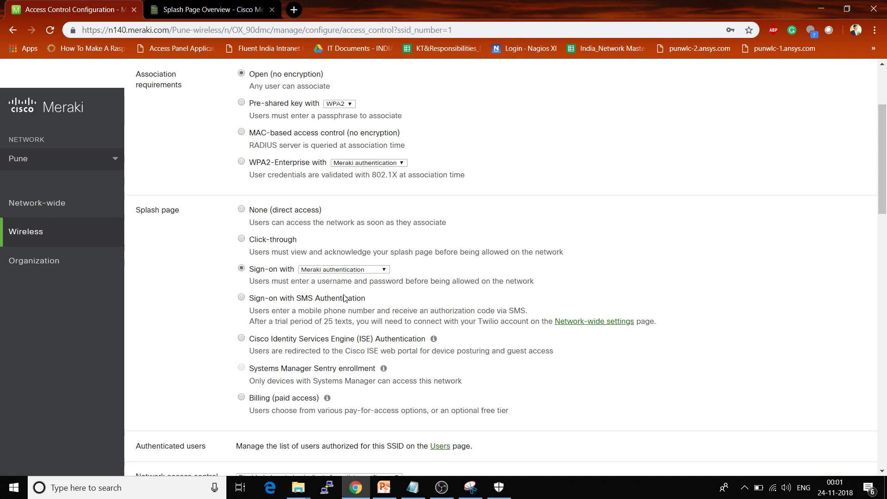
{"action": "left_click", "coordinate": [381, 272]}
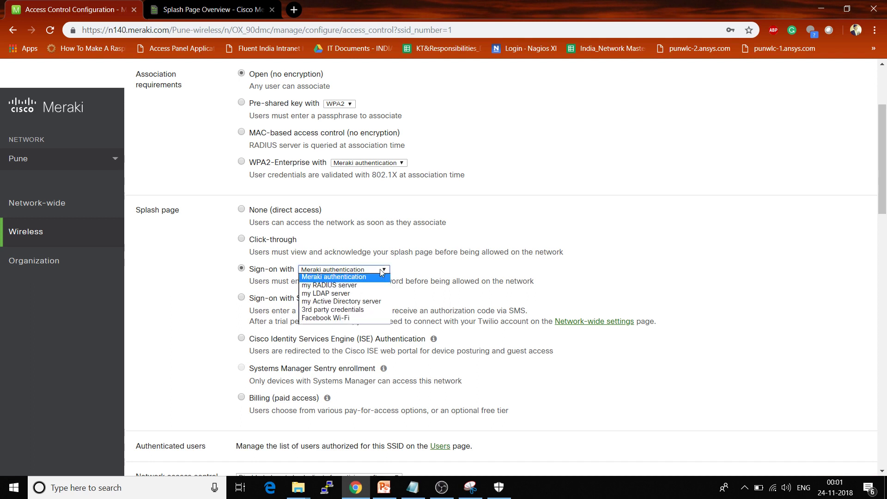
{"action": "left_click", "coordinate": [356, 286]}
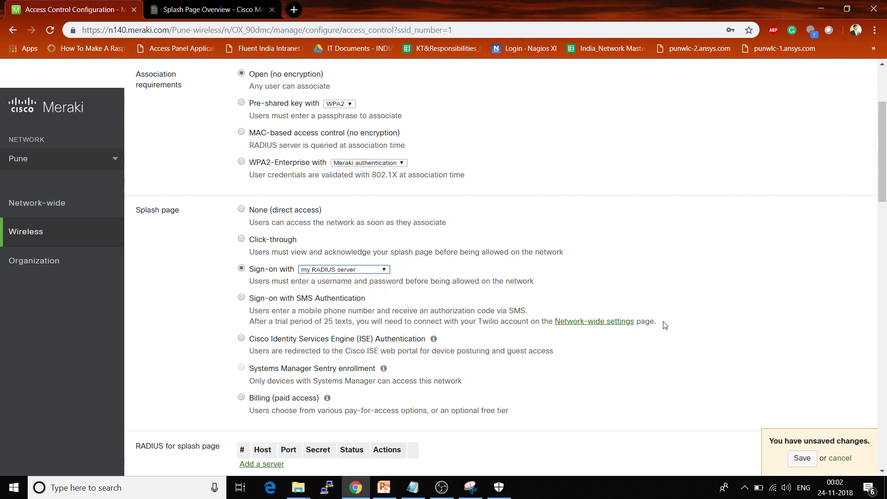
Add a RADIUS server for the splash page with host 10.10.10.1, port 1812 and its shared secret, and reveal the entered key
{"action": "scroll", "coordinate": [736, 347], "scroll_direction": "down", "scroll_amount": 1}
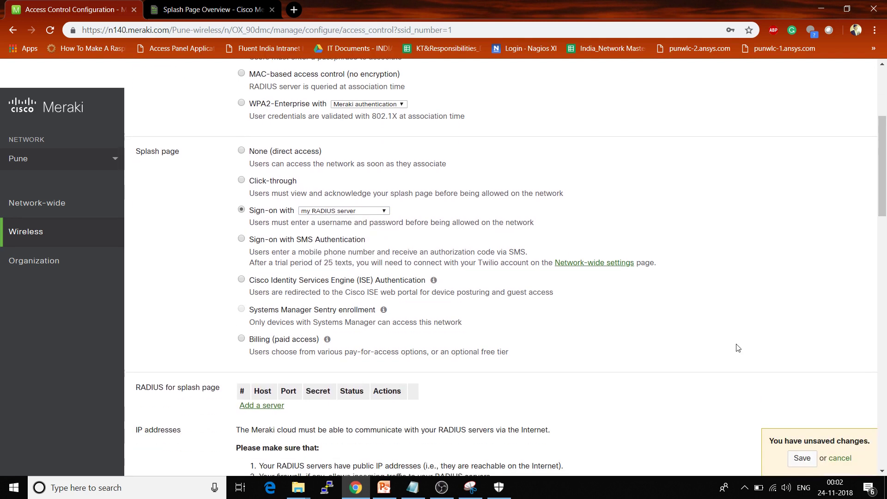
{"action": "scroll", "coordinate": [737, 348], "scroll_direction": "down", "scroll_amount": 1}
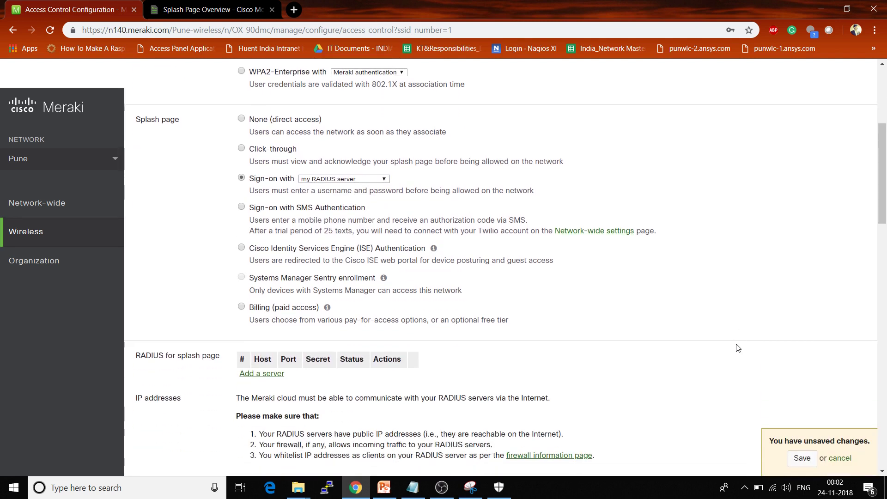
{"action": "left_click", "coordinate": [261, 374]}
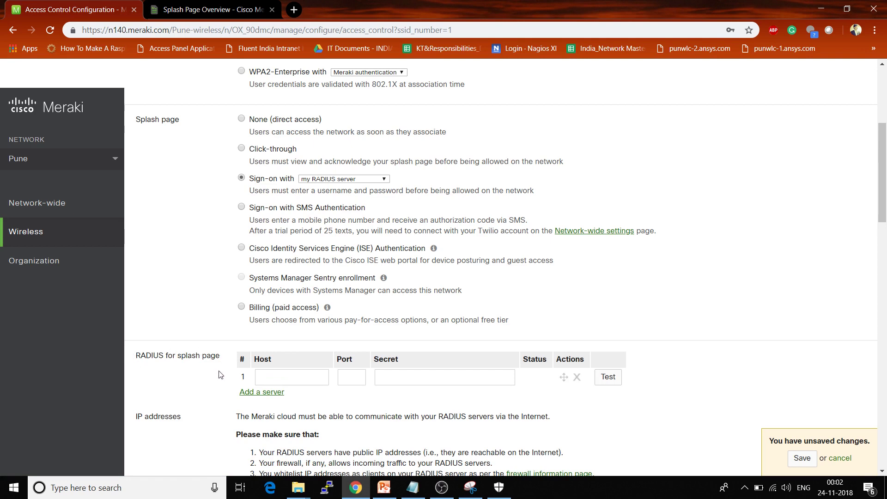
{"action": "scroll", "coordinate": [219, 376], "scroll_direction": "down", "scroll_amount": 1}
{"action": "left_click", "coordinate": [277, 322]}
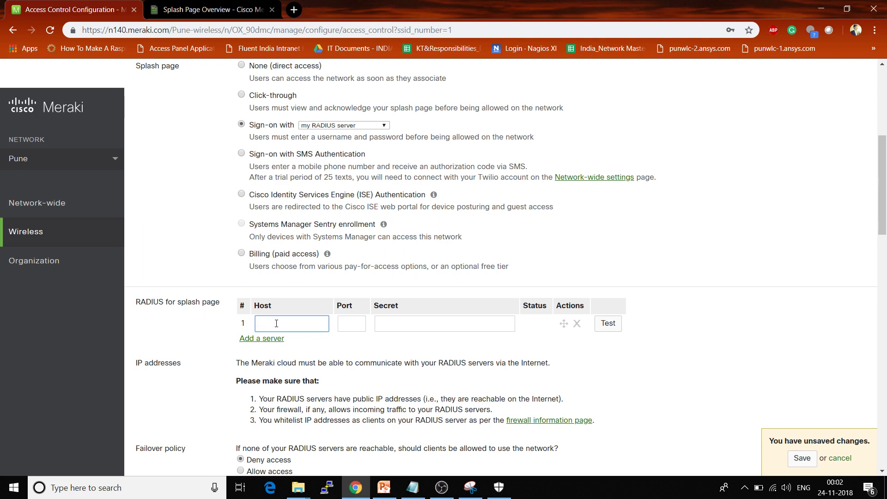
{"action": "type", "text": "10.10.10.1"}
{"action": "left_click", "coordinate": [345, 323]}
{"action": "type", "text": "1812"}
{"action": "left_click", "coordinate": [408, 324]}
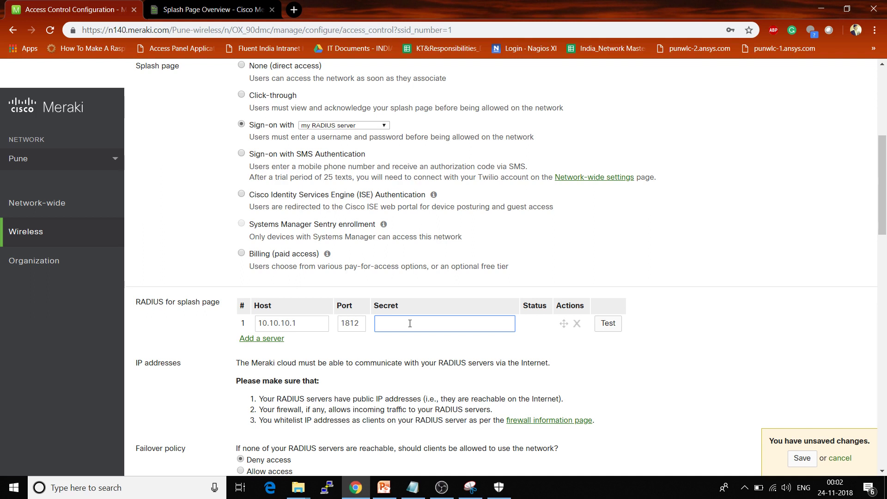
{"action": "type", "text": "c"}
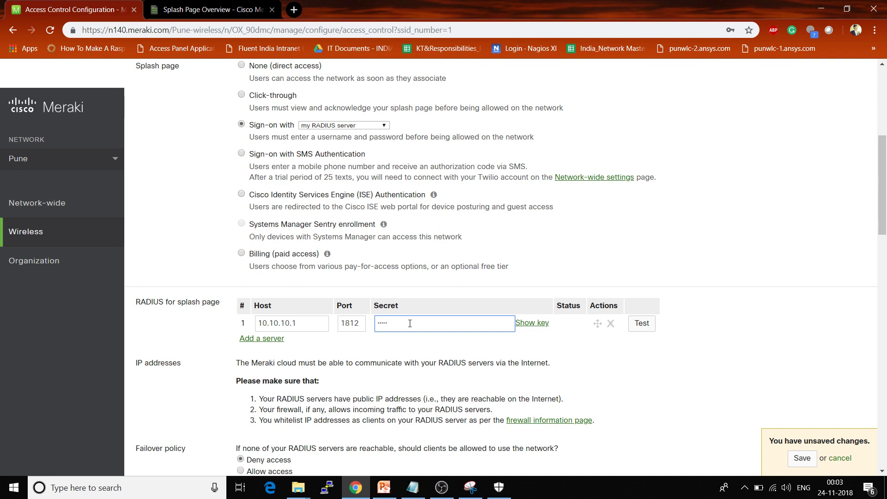
{"action": "left_click", "coordinate": [532, 324]}
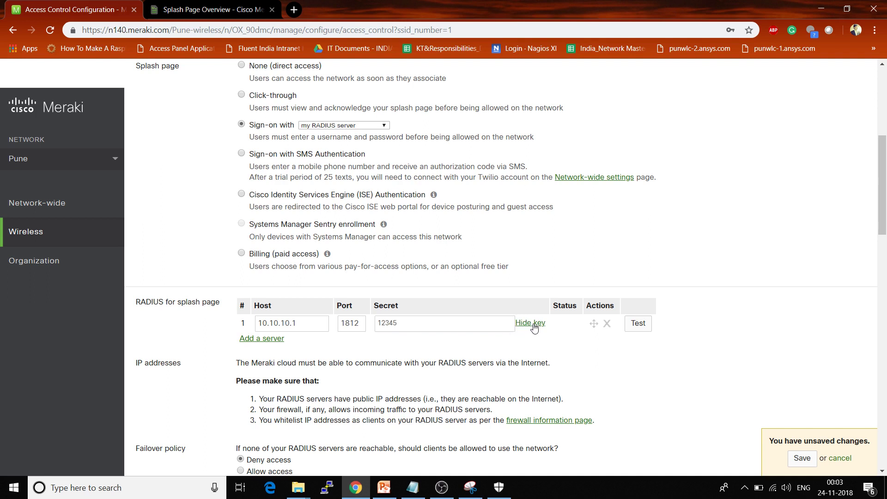
{"action": "left_click", "coordinate": [410, 323]}
Test connectivity to the splash page's RADIUS server with the prefilled username and password, and dismiss the result
{"action": "left_click", "coordinate": [640, 328]}
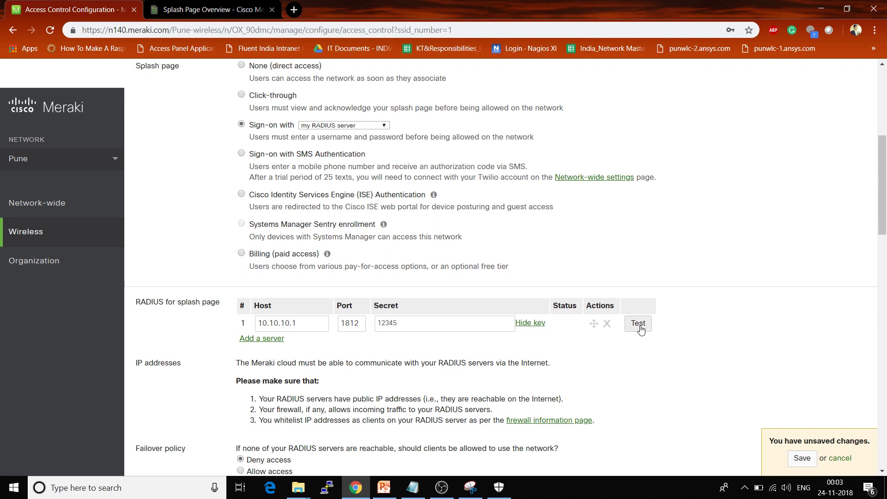
{"action": "left_click", "coordinate": [640, 328]}
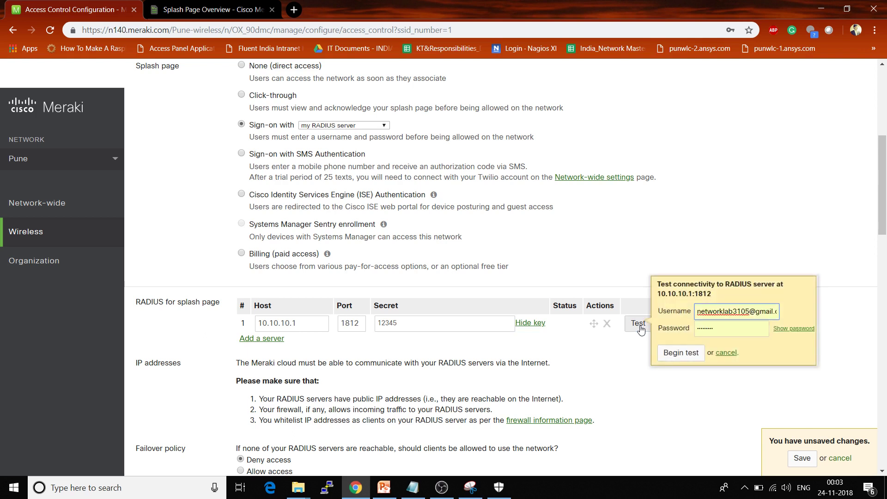
{"action": "left_click", "coordinate": [681, 353]}
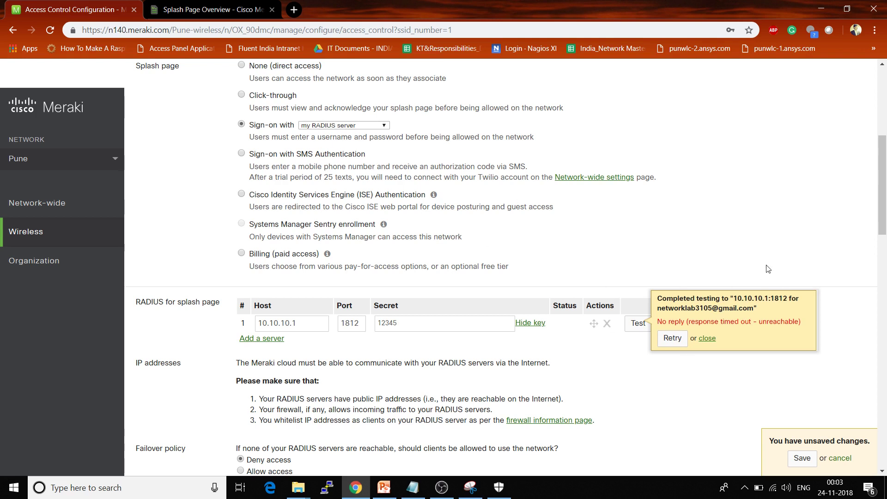
{"action": "scroll", "coordinate": [767, 268], "scroll_direction": "up", "scroll_amount": 1}
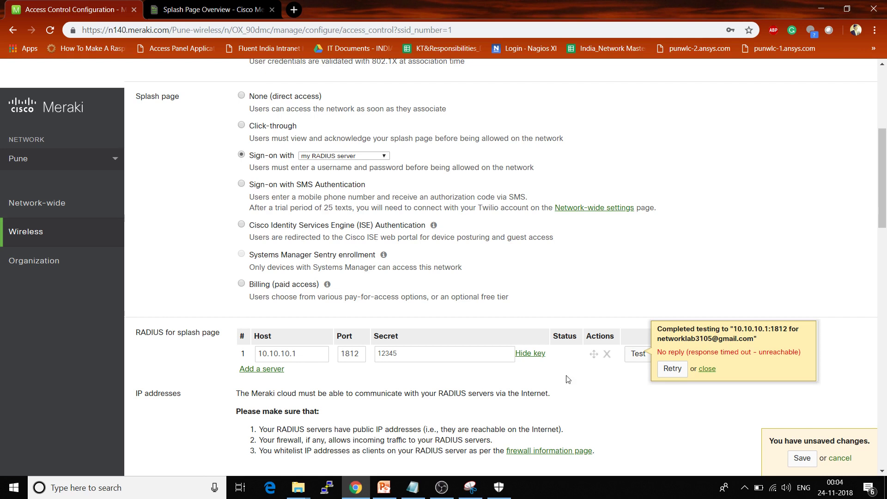
{"action": "left_click", "coordinate": [708, 374]}
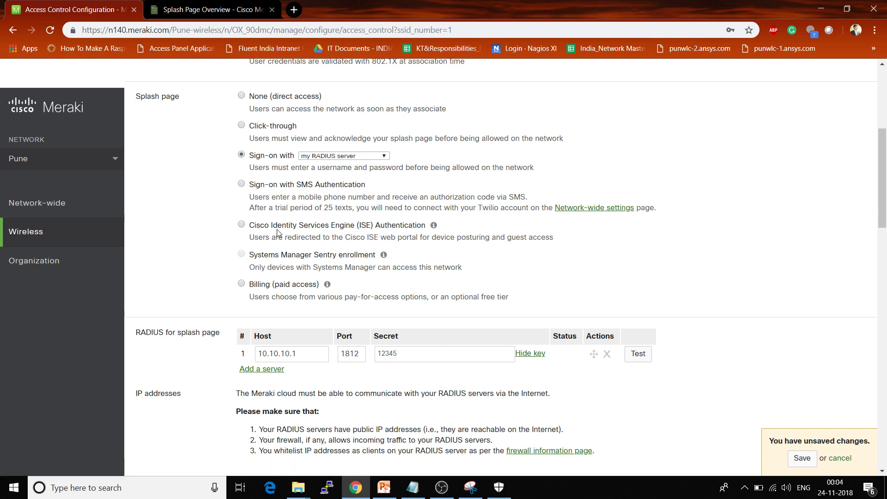
Set Pune Guest's splash page to Sign-on with SMS Authentication
{"action": "scroll", "coordinate": [191, 232], "scroll_direction": "down", "scroll_amount": 1}
{"action": "scroll", "coordinate": [192, 232], "scroll_direction": "up", "scroll_amount": 1}
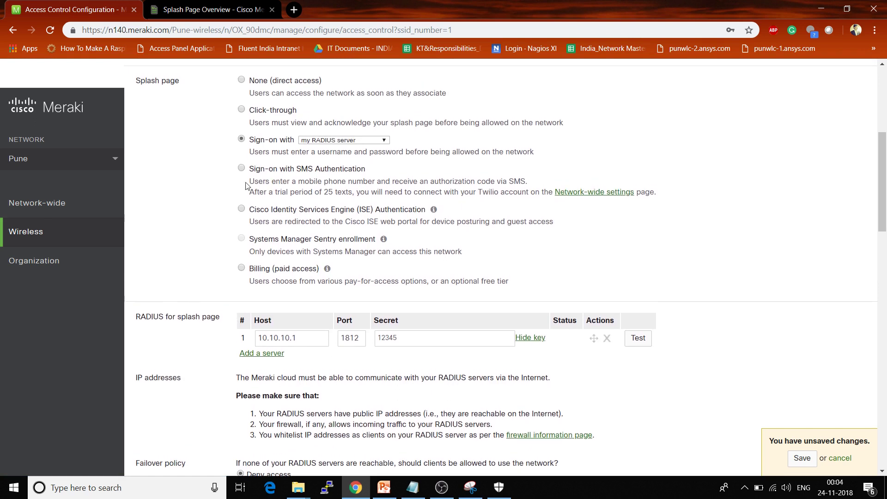
{"action": "left_click", "coordinate": [241, 168]}
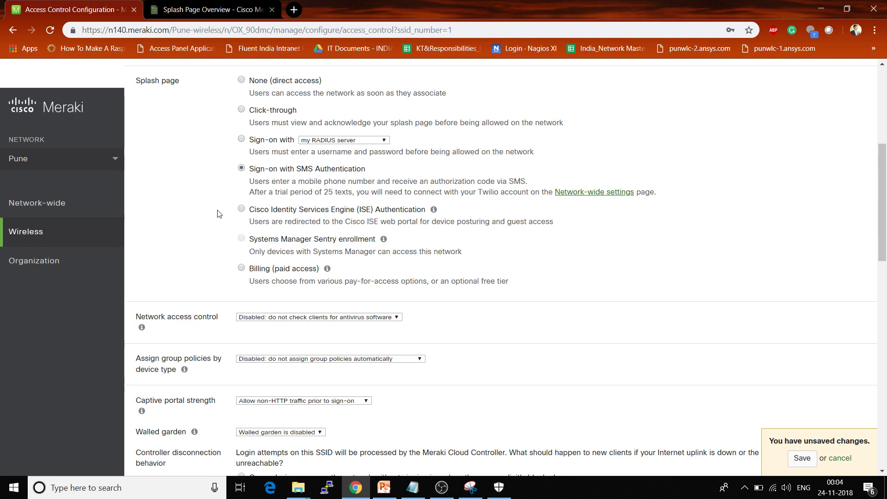
{"action": "scroll", "coordinate": [219, 214], "scroll_direction": "up", "scroll_amount": 1}
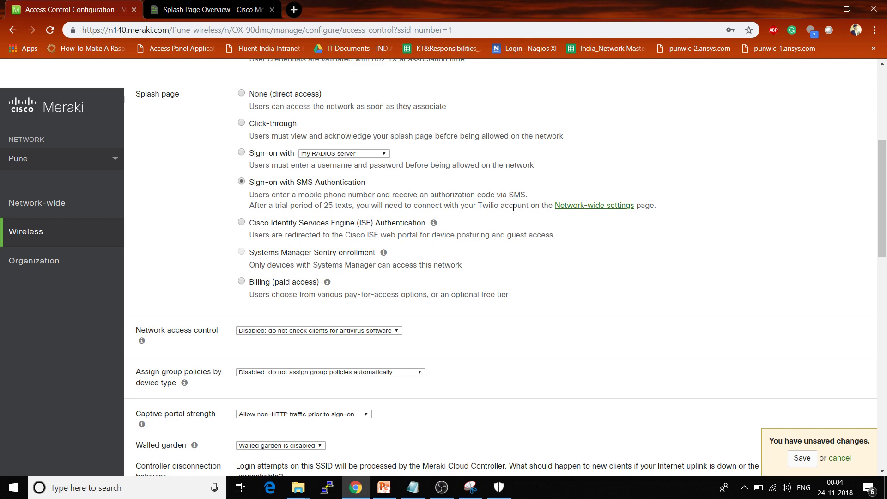
{"action": "scroll", "coordinate": [513, 207], "scroll_direction": "up", "scroll_amount": 1}
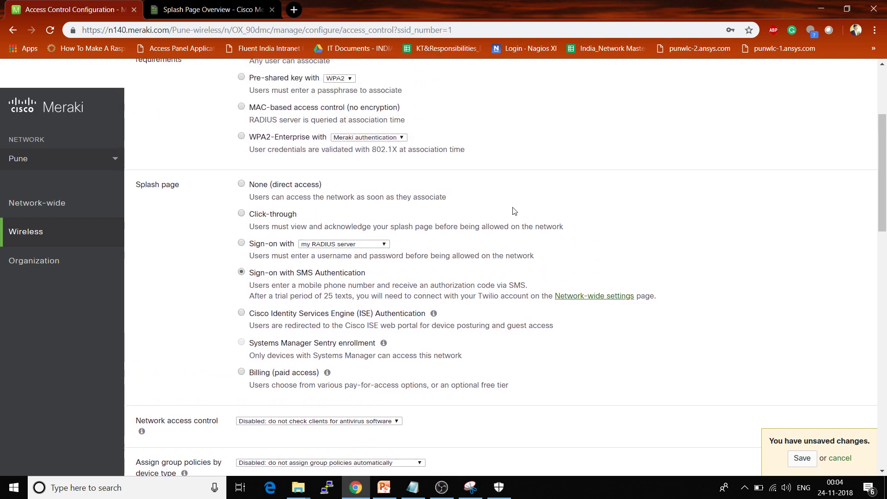
{"action": "scroll", "coordinate": [513, 212], "scroll_direction": "up", "scroll_amount": 1}
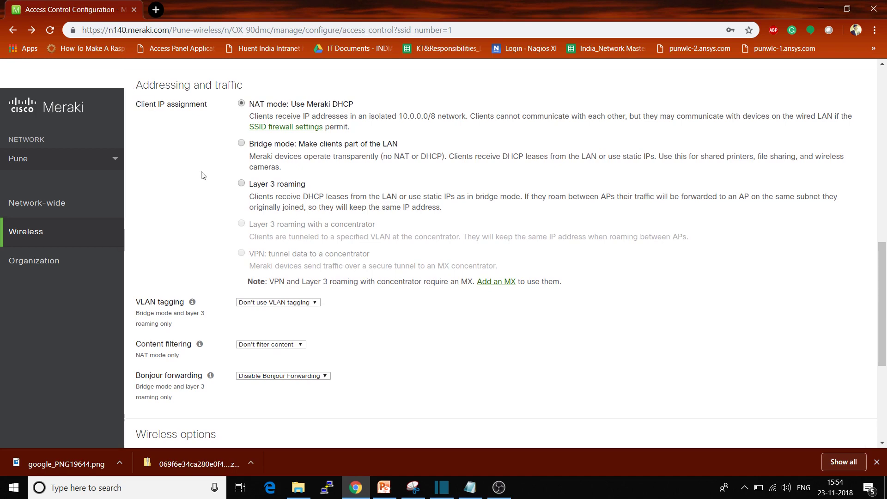
Select the Pune Guest SSID for access control and go to its Addressing and traffic settings
{"action": "scroll", "coordinate": [202, 175], "scroll_direction": "up", "scroll_amount": 12}
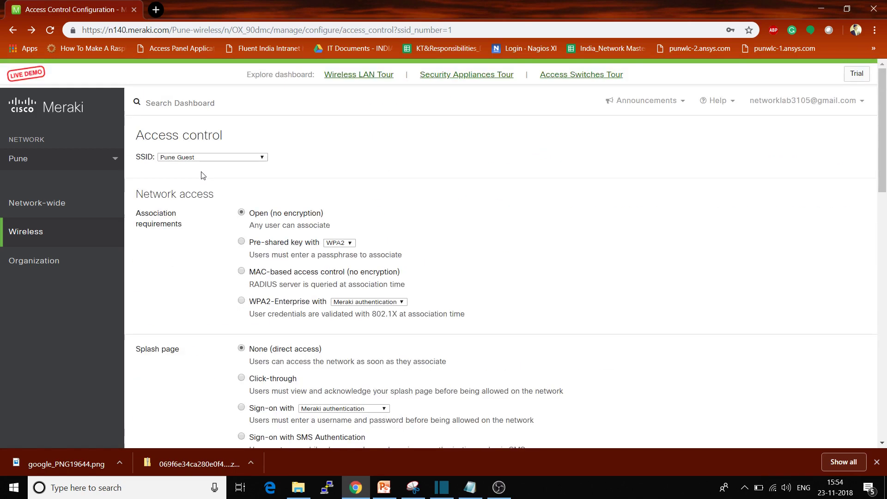
{"action": "left_click", "coordinate": [253, 158]}
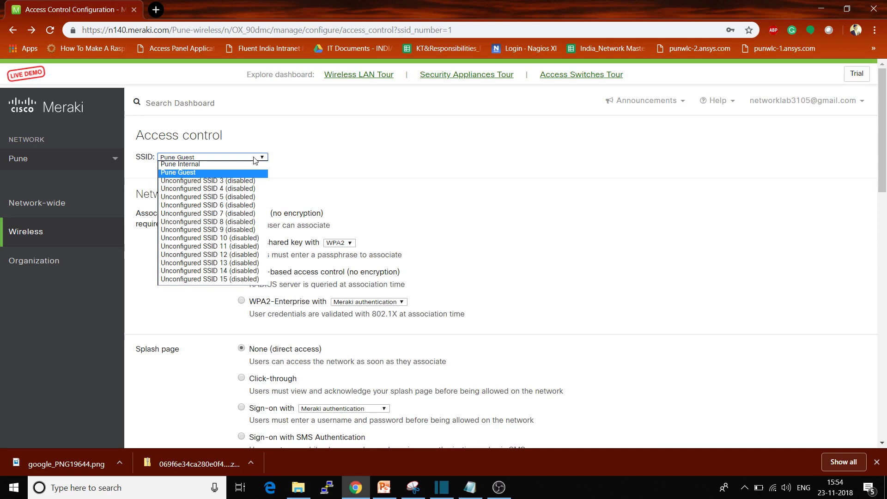
{"action": "left_click", "coordinate": [236, 172]}
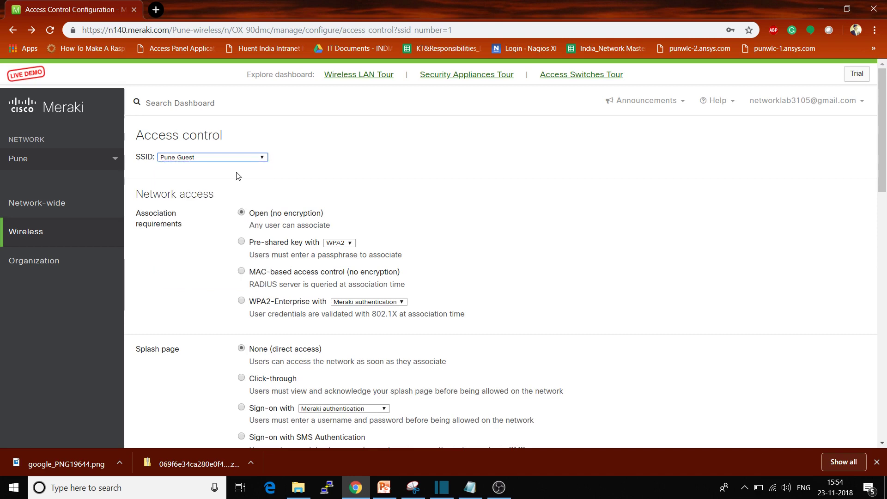
{"action": "scroll", "coordinate": [486, 227], "scroll_direction": "down", "scroll_amount": 10}
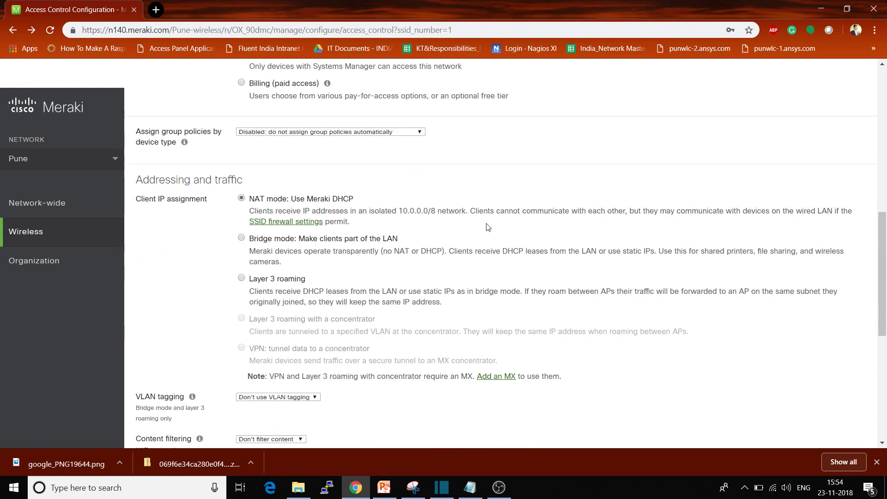
{"action": "scroll", "coordinate": [489, 227], "scroll_direction": "down", "scroll_amount": 2}
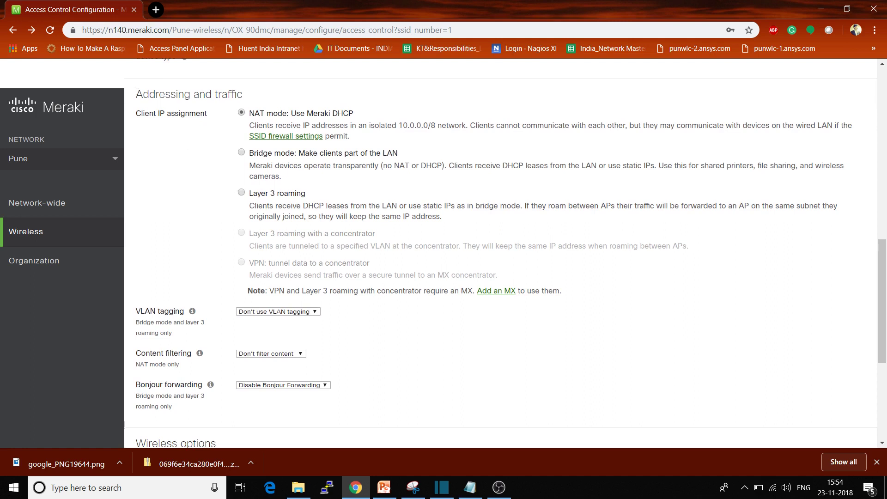
Examine the client IP assignment options, highlighting the Addressing and traffic heading and the NAT mode: Use Meraki DHCP option
{"action": "left_click_drag", "start_coordinate": [136, 92], "coordinate": [250, 91]}
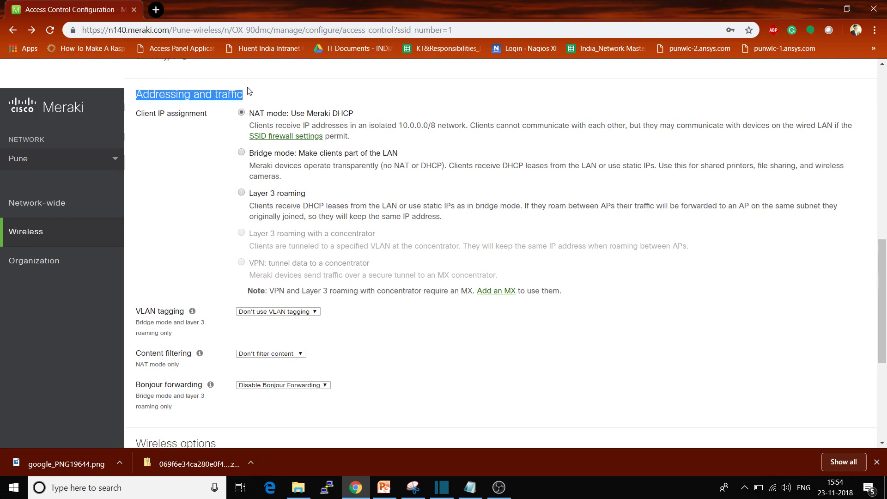
{"action": "left_click", "coordinate": [393, 114]}
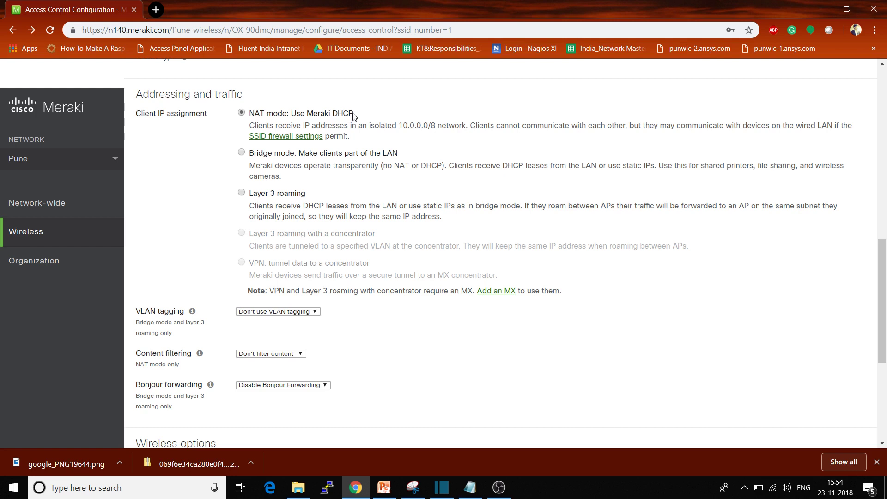
{"action": "left_click_drag", "start_coordinate": [354, 114], "coordinate": [247, 115]}
{"action": "left_click", "coordinate": [372, 104]}
{"action": "scroll", "coordinate": [372, 104], "scroll_direction": "down", "scroll_amount": 1}
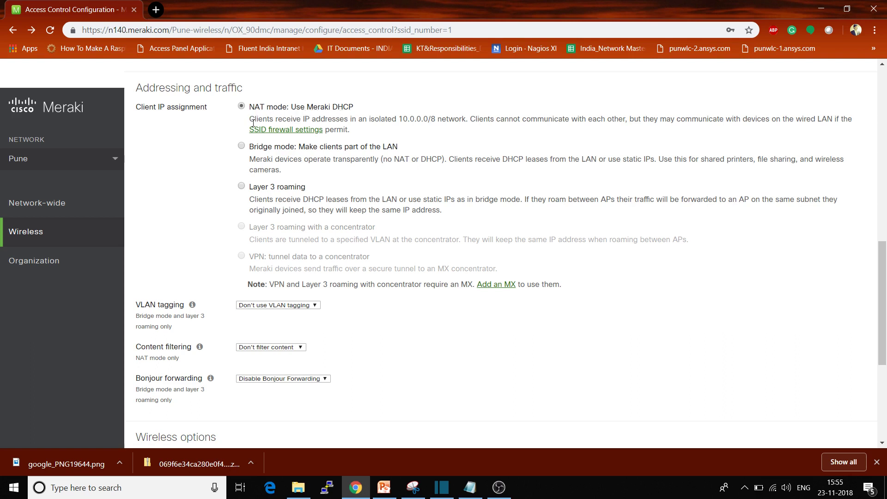
Examine the NAT mode description, highlighting the isolated 10.0.0.0/8 addressing and the restriction on clients communicating with each other
{"action": "left_click_drag", "start_coordinate": [254, 119], "coordinate": [436, 119]}
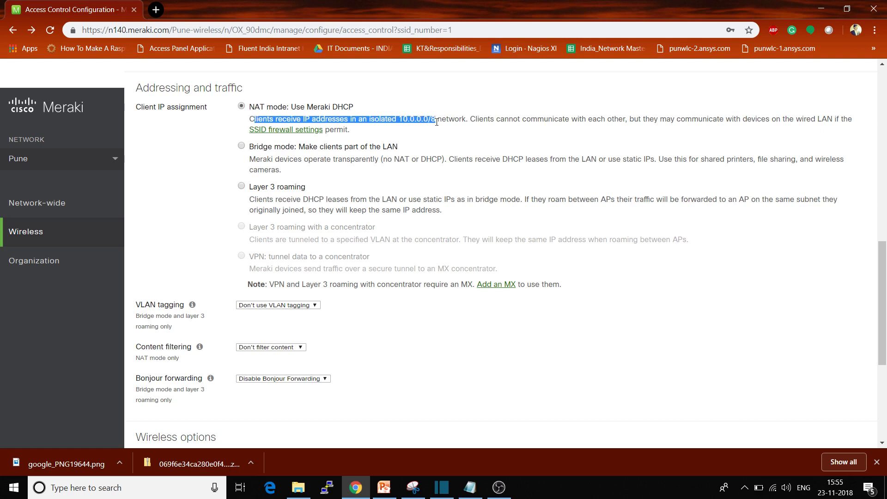
{"action": "left_click", "coordinate": [436, 121]}
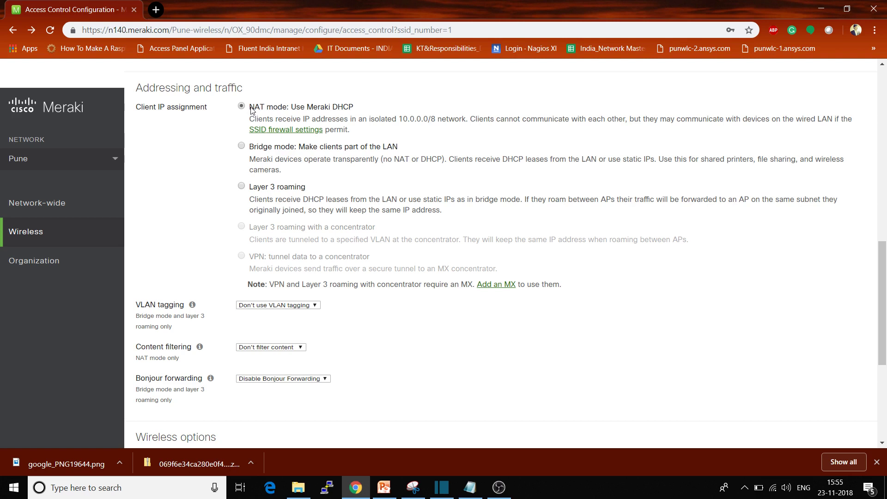
{"action": "left_click_drag", "start_coordinate": [251, 107], "coordinate": [281, 107]}
{"action": "left_click", "coordinate": [408, 129]}
{"action": "left_click_drag", "start_coordinate": [435, 119], "coordinate": [380, 119]}
{"action": "left_click", "coordinate": [423, 144]}
{"action": "left_click_drag", "start_coordinate": [471, 119], "coordinate": [611, 120]}
{"action": "left_click", "coordinate": [643, 131]}
Open the SSID firewall settings for Pune Guest, set the layer 3 rule for wireless clients accessing the Local LAN to Deny, and save
{"action": "left_click", "coordinate": [295, 133]}
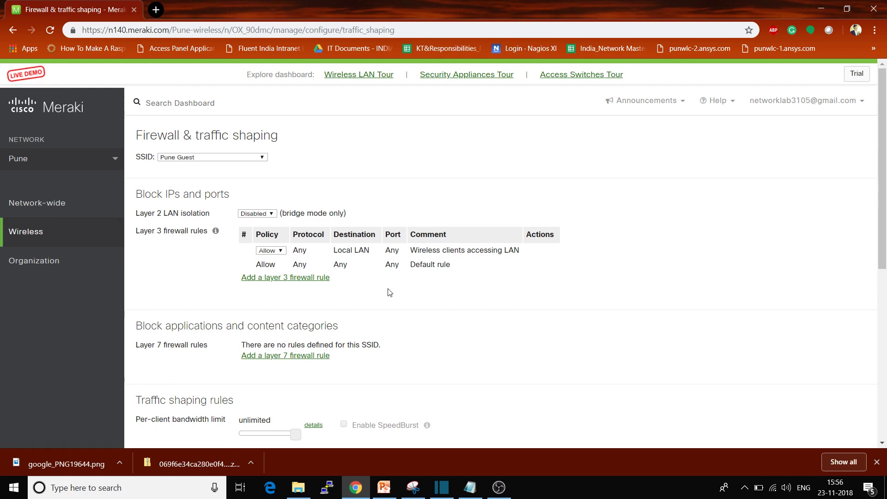
{"action": "left_click", "coordinate": [281, 251]}
{"action": "left_click", "coordinate": [275, 267]}
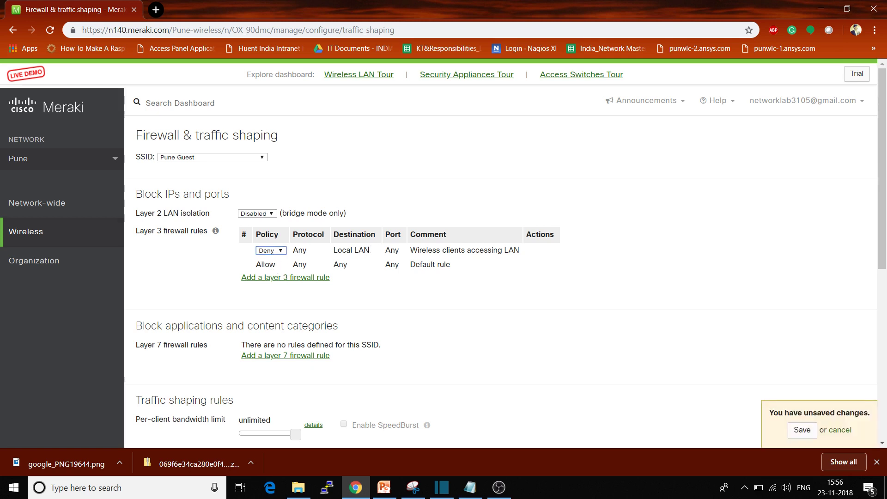
{"action": "left_click_drag", "start_coordinate": [370, 251], "coordinate": [335, 255]}
{"action": "left_click_drag", "start_coordinate": [405, 252], "coordinate": [381, 253]}
{"action": "left_click_drag", "start_coordinate": [521, 252], "coordinate": [419, 252]}
{"action": "left_click", "coordinate": [558, 278]}
{"action": "left_click", "coordinate": [806, 430]}
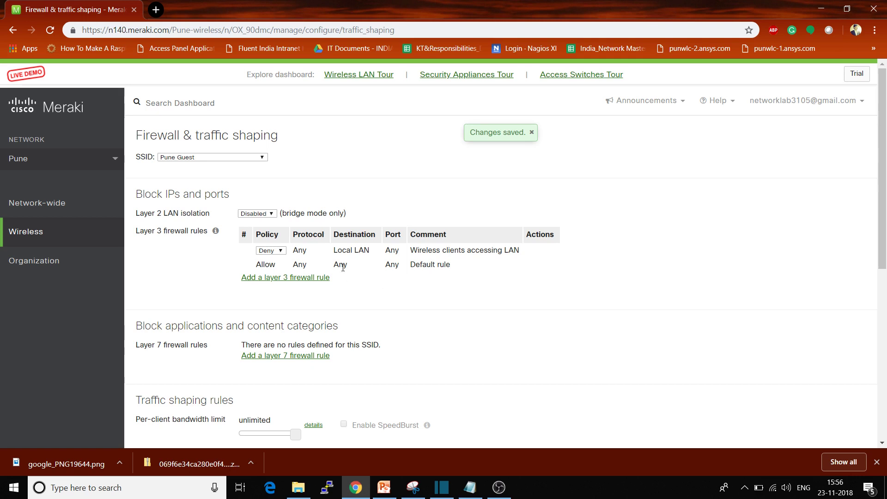
{"action": "left_click_drag", "start_coordinate": [372, 252], "coordinate": [333, 251]}
{"action": "left_click", "coordinate": [466, 270]}
Add three layer 7 firewall rules for Pune Guest
{"action": "scroll", "coordinate": [467, 269], "scroll_direction": "down", "scroll_amount": 2}
{"action": "scroll", "coordinate": [466, 269], "scroll_direction": "down", "scroll_amount": 1}
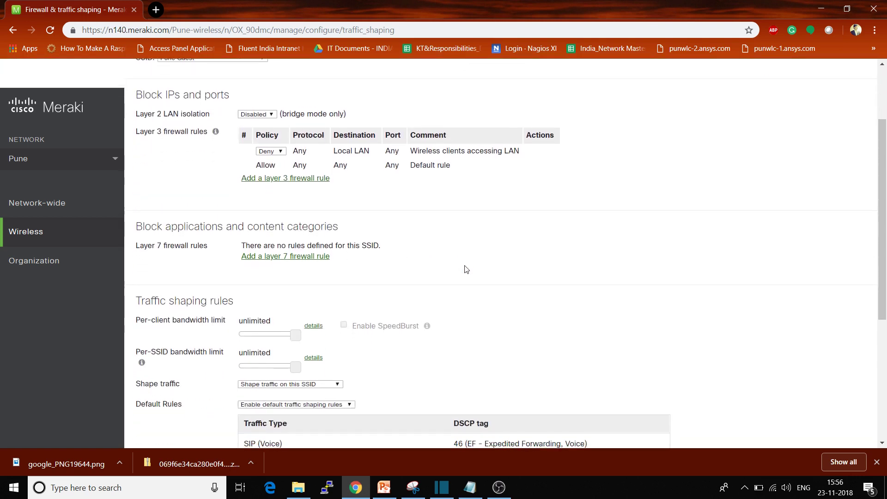
{"action": "left_click", "coordinate": [276, 257]}
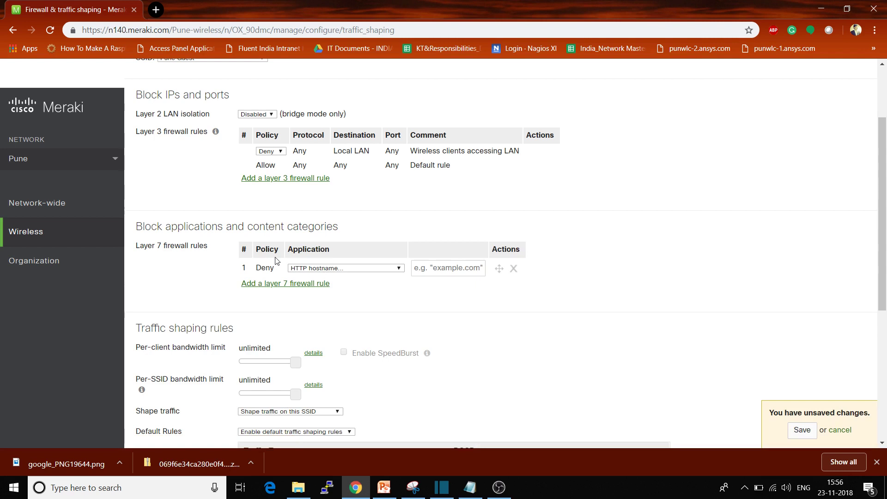
{"action": "left_click", "coordinate": [293, 283]}
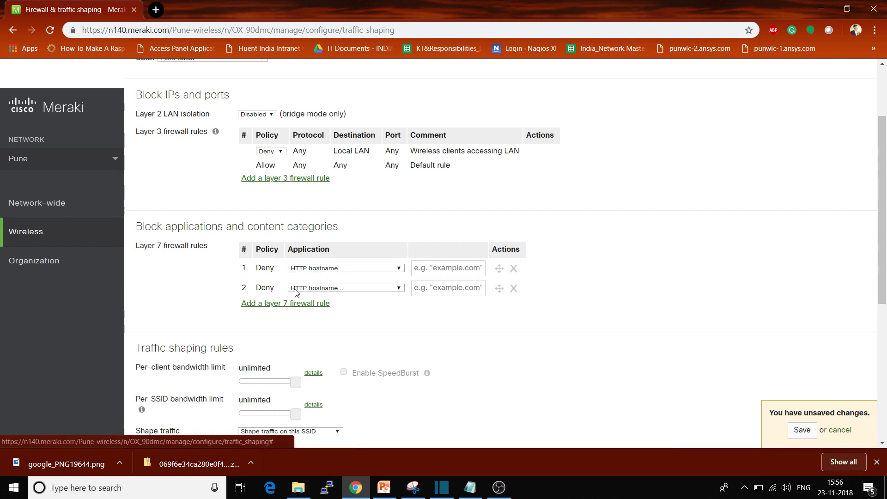
{"action": "left_click", "coordinate": [298, 303]}
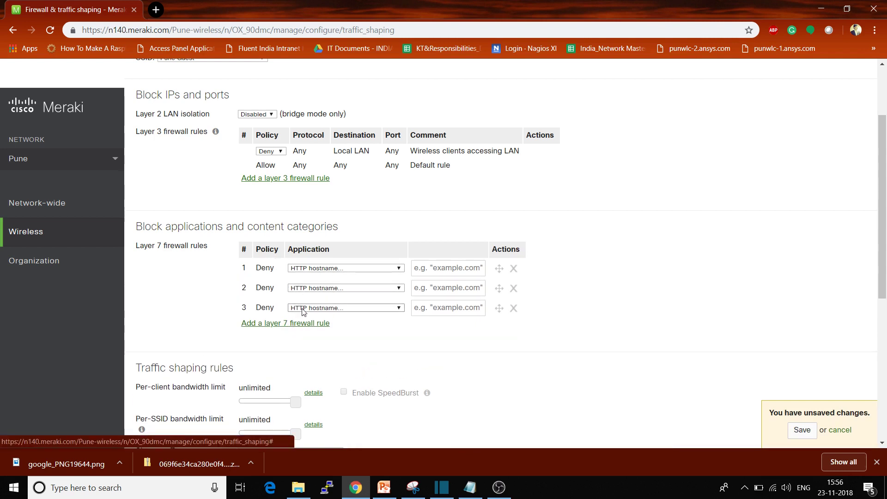
Set the first layer 7 rule to deny the Sports category, check its site choices, and remove that rule
{"action": "left_click", "coordinate": [366, 269]}
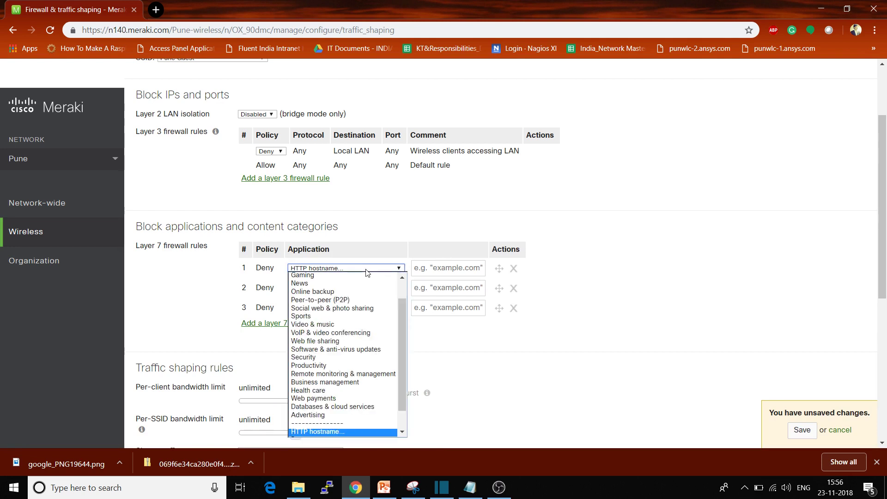
{"action": "left_click", "coordinate": [332, 316]}
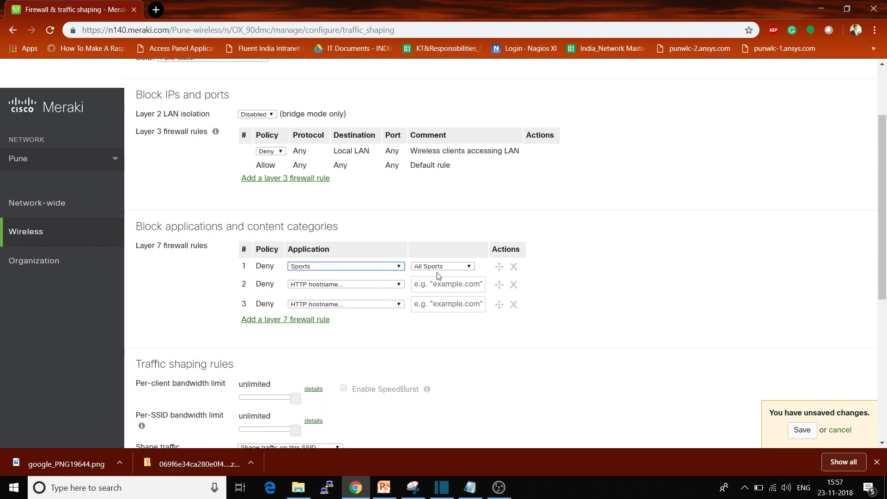
{"action": "left_click", "coordinate": [453, 266]}
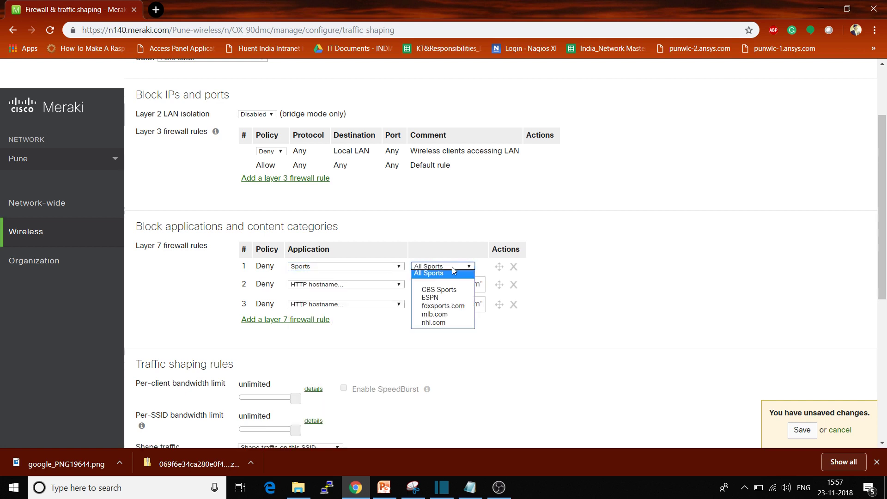
{"action": "left_click", "coordinate": [603, 273]}
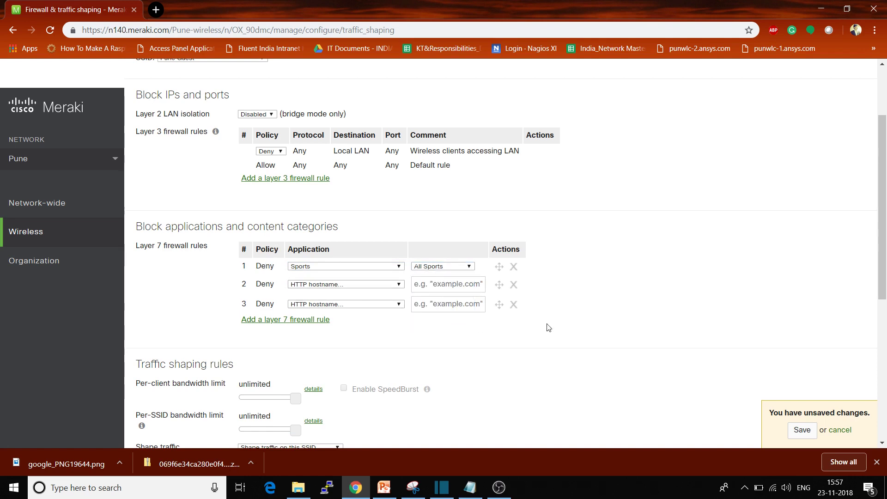
{"action": "left_click", "coordinate": [513, 272]}
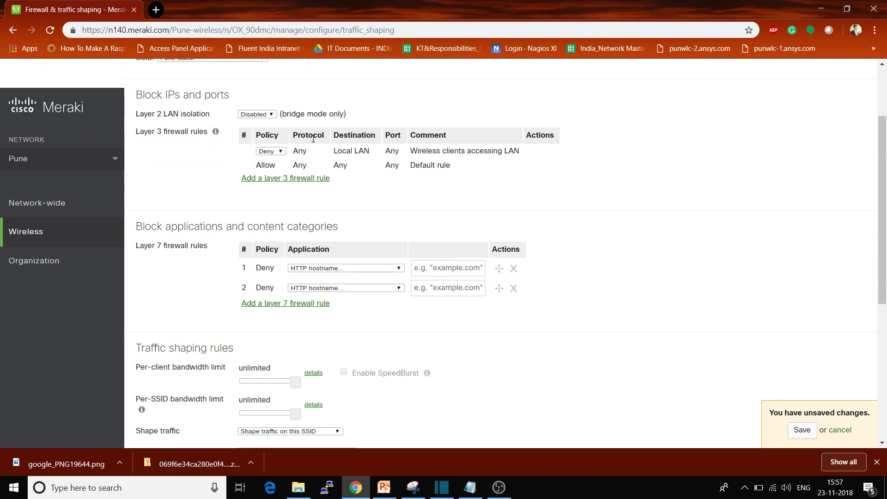
Compare the layer 3 and layer 7 firewall rule sections, highlighting their labels
{"action": "mouse_move", "coordinate": [139, 135]}
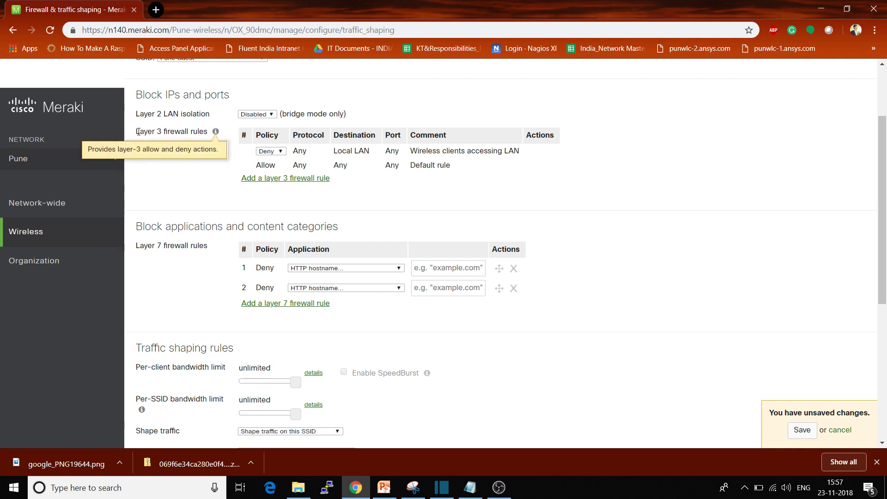
{"action": "left_click_drag", "start_coordinate": [137, 132], "coordinate": [170, 132]}
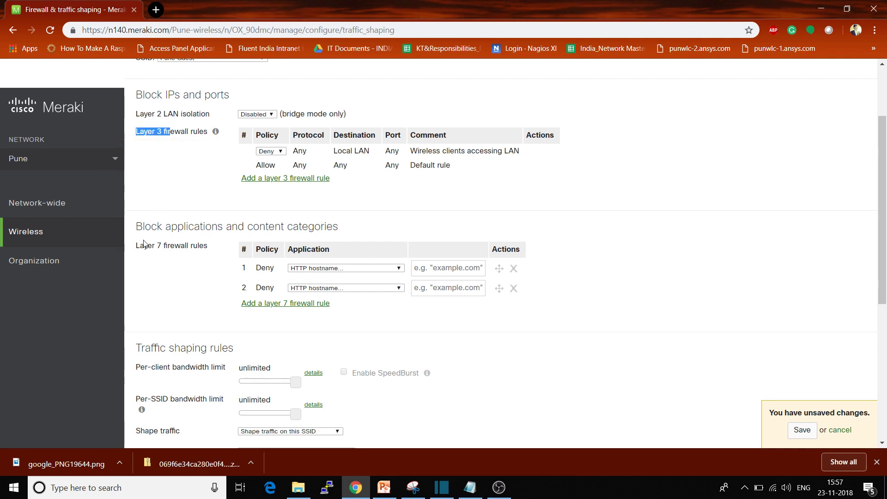
{"action": "left_click_drag", "start_coordinate": [140, 245], "coordinate": [144, 246]}
{"action": "left_click_drag", "start_coordinate": [140, 132], "coordinate": [192, 131]}
{"action": "left_click_drag", "start_coordinate": [136, 245], "coordinate": [170, 246]}
{"action": "left_click", "coordinate": [642, 288]}
Try a per-client bandwidth limit of 1 Mbps and set it back to unlimited
{"action": "scroll", "coordinate": [642, 289], "scroll_direction": "down", "scroll_amount": 1}
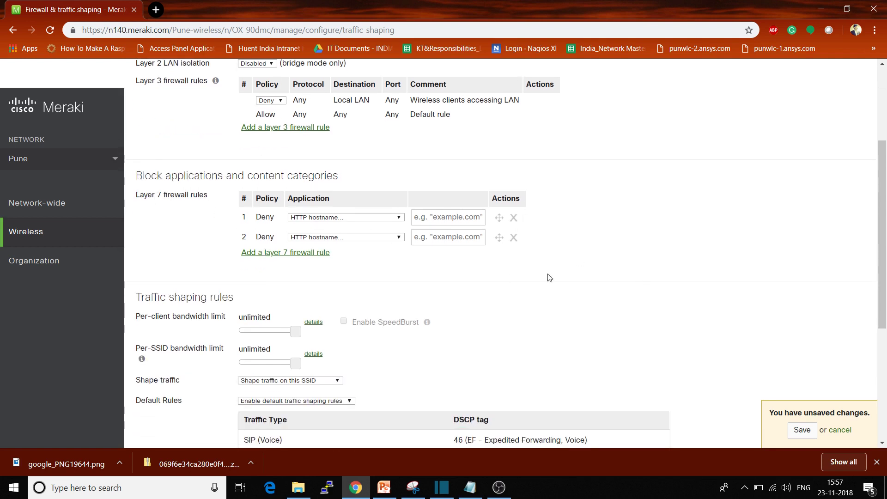
{"action": "scroll", "coordinate": [566, 267], "scroll_direction": "down", "scroll_amount": 1}
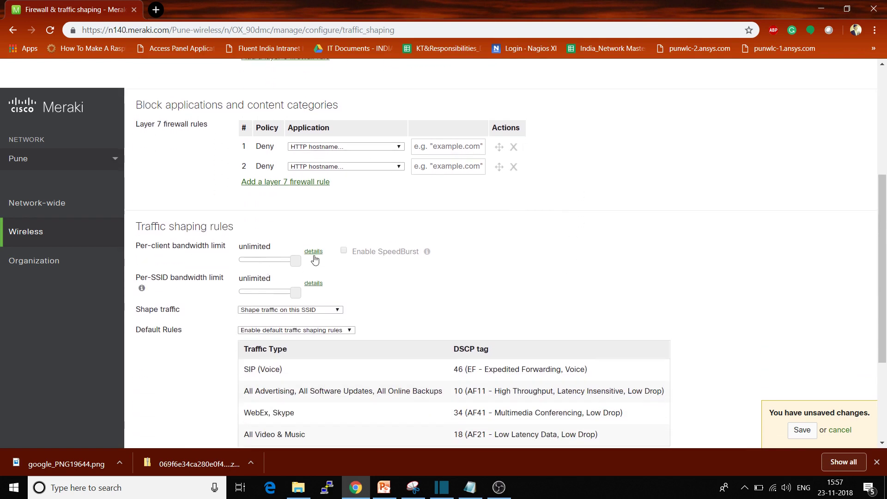
{"action": "left_click_drag", "start_coordinate": [295, 260], "coordinate": [271, 261]}
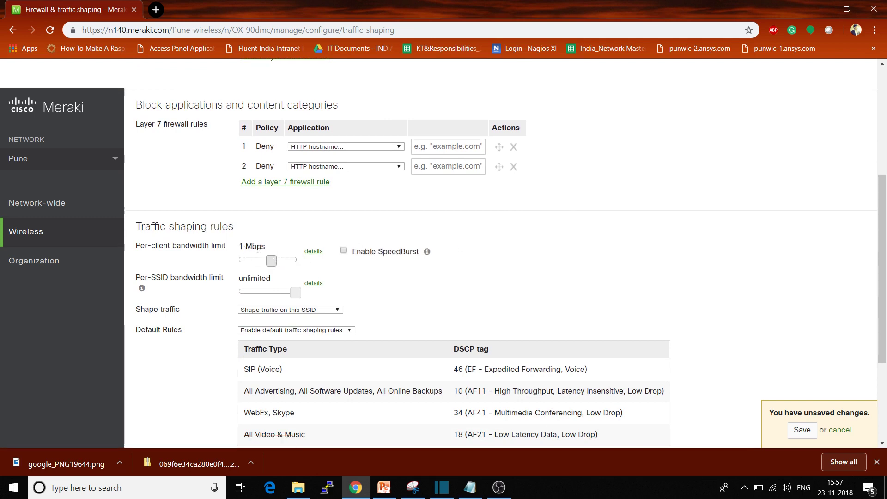
{"action": "left_click_drag", "start_coordinate": [271, 261], "coordinate": [323, 258]}
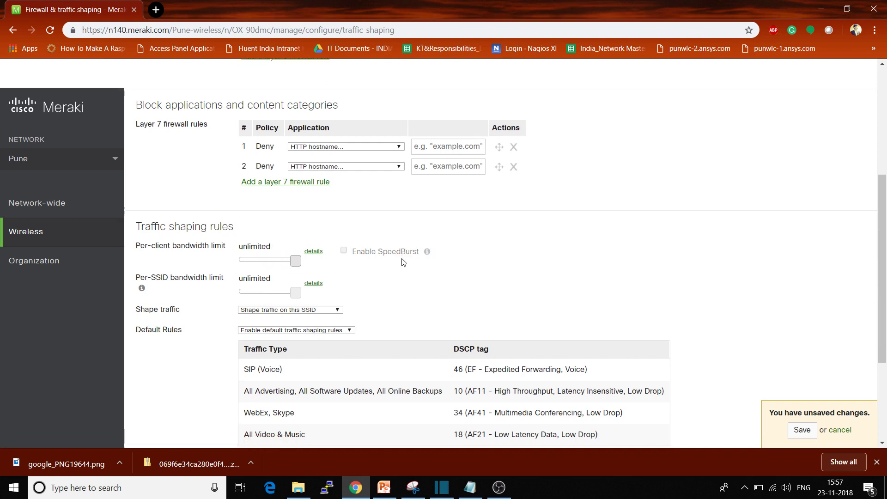
Set the per-SSID bandwidth limit to 500 Kbps and check the Shape traffic options
{"action": "scroll", "coordinate": [402, 261], "scroll_direction": "down", "scroll_amount": 1}
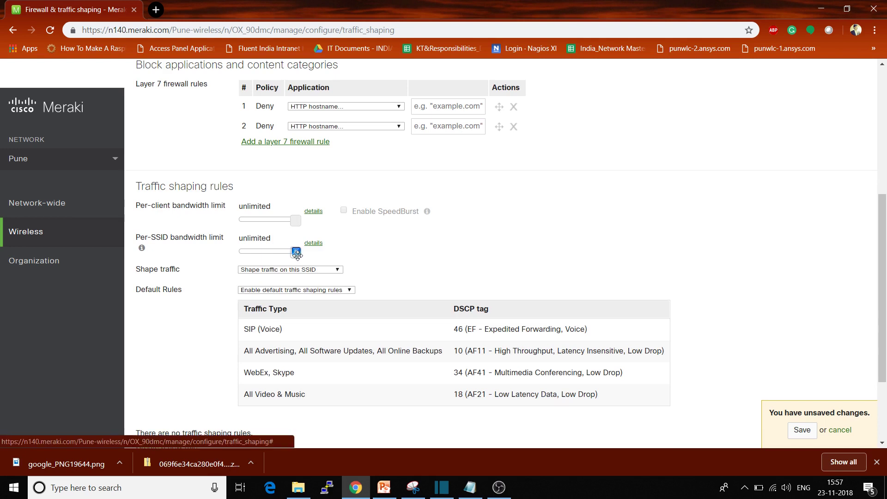
{"action": "left_click_drag", "start_coordinate": [296, 253], "coordinate": [262, 251]}
{"action": "scroll", "coordinate": [472, 225], "scroll_direction": "down", "scroll_amount": 1}
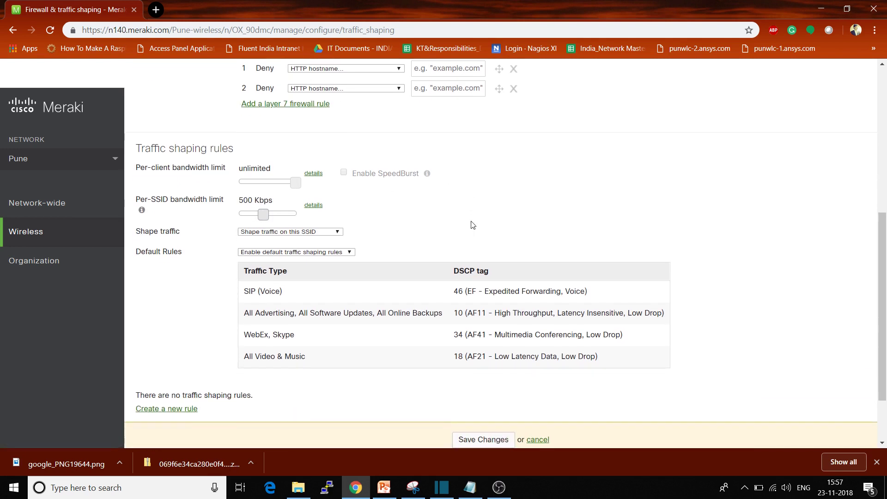
{"action": "left_click", "coordinate": [338, 232]}
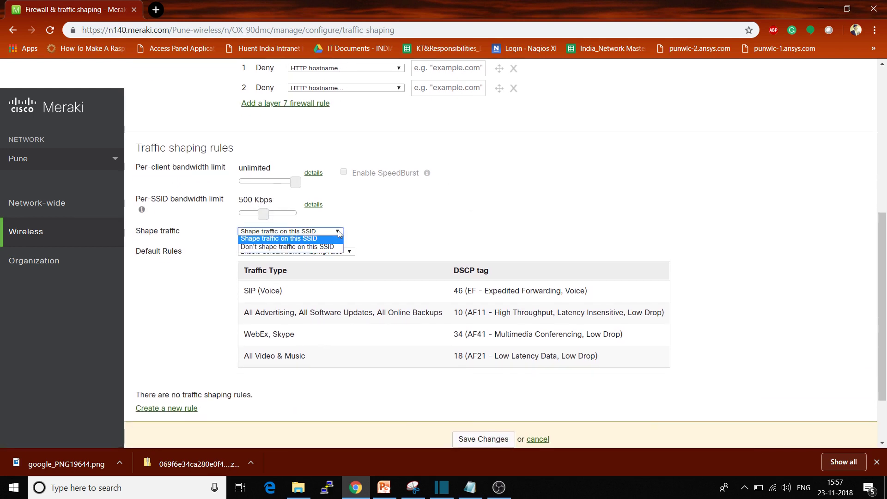
{"action": "left_click", "coordinate": [443, 228]}
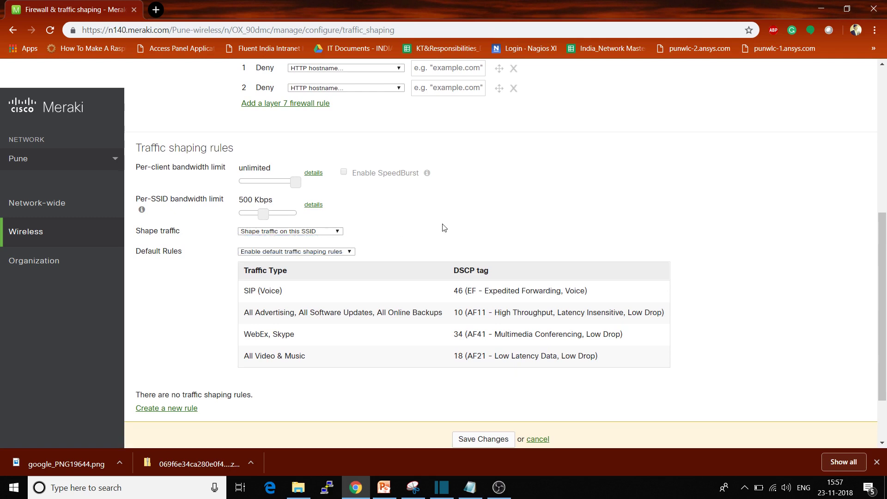
Examine the default traffic shaping rules, highlighting the DSCP tag heading and checking the Default Rules options
{"action": "scroll", "coordinate": [444, 228], "scroll_direction": "down", "scroll_amount": 1}
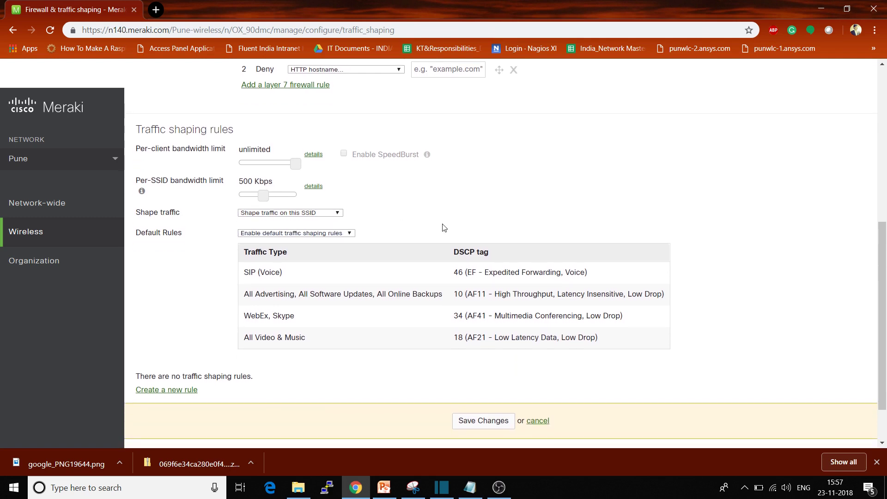
{"action": "scroll", "coordinate": [443, 227], "scroll_direction": "down", "scroll_amount": 1}
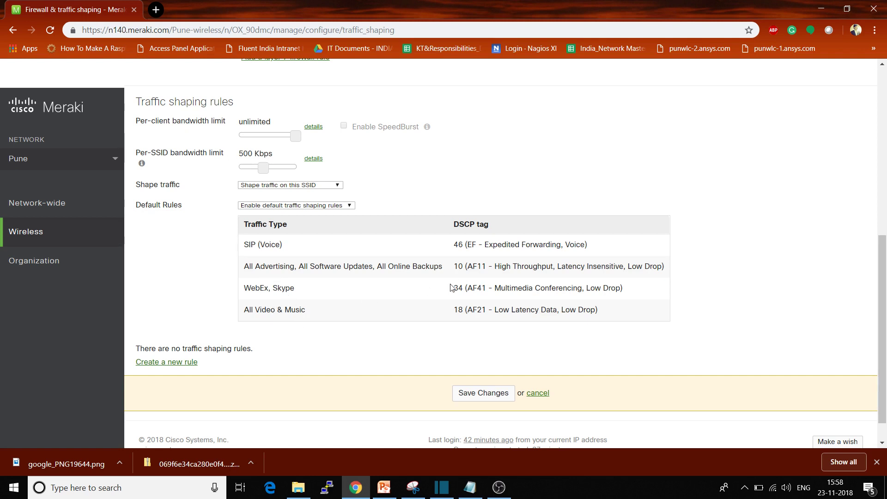
{"action": "left_click_drag", "start_coordinate": [453, 225], "coordinate": [480, 224]}
{"action": "left_click", "coordinate": [332, 206]}
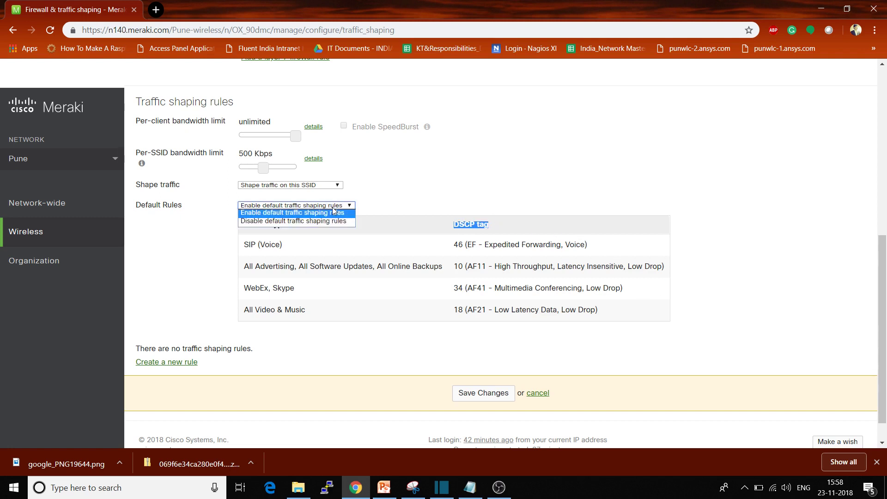
{"action": "left_click", "coordinate": [453, 170]}
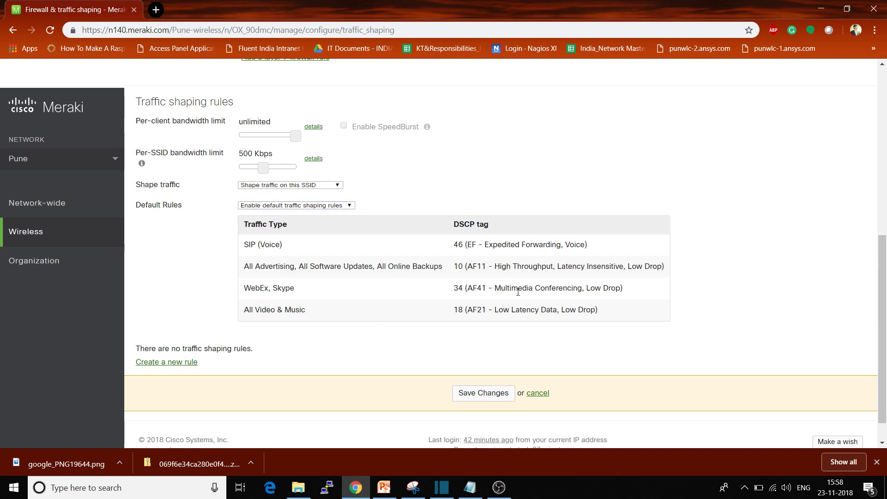
Discard the unsaved firewall and traffic shaping changes and return to Pune Guest's access control page
{"action": "scroll", "coordinate": [577, 307], "scroll_direction": "down", "scroll_amount": 1}
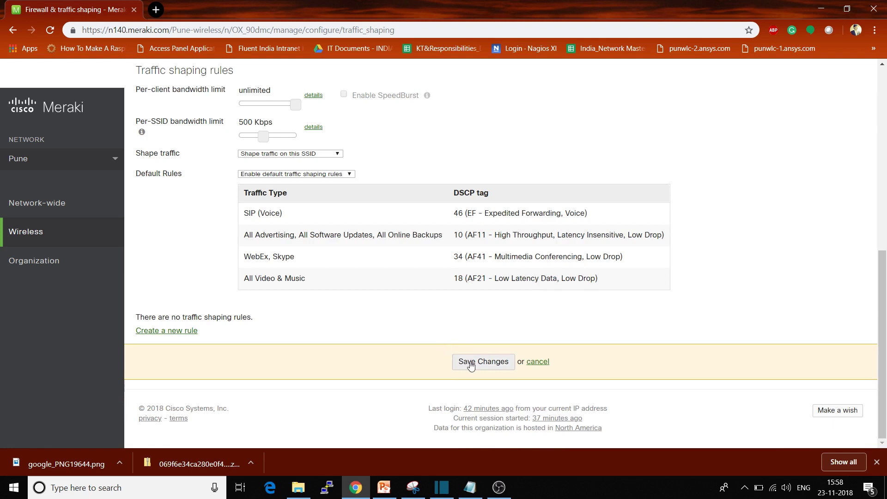
{"action": "left_click", "coordinate": [538, 363]}
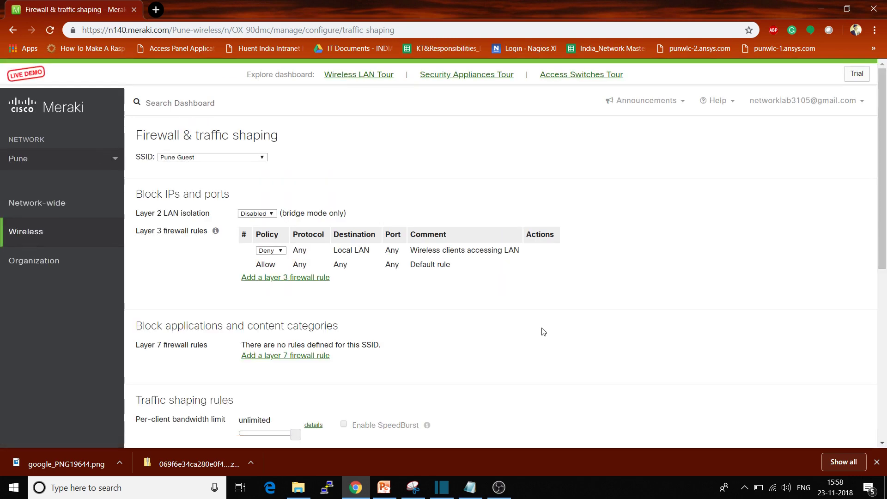
{"action": "scroll", "coordinate": [543, 332], "scroll_direction": "down", "scroll_amount": 3}
{"action": "scroll", "coordinate": [543, 332], "scroll_direction": "up", "scroll_amount": 3}
{"action": "left_click", "coordinate": [12, 31]}
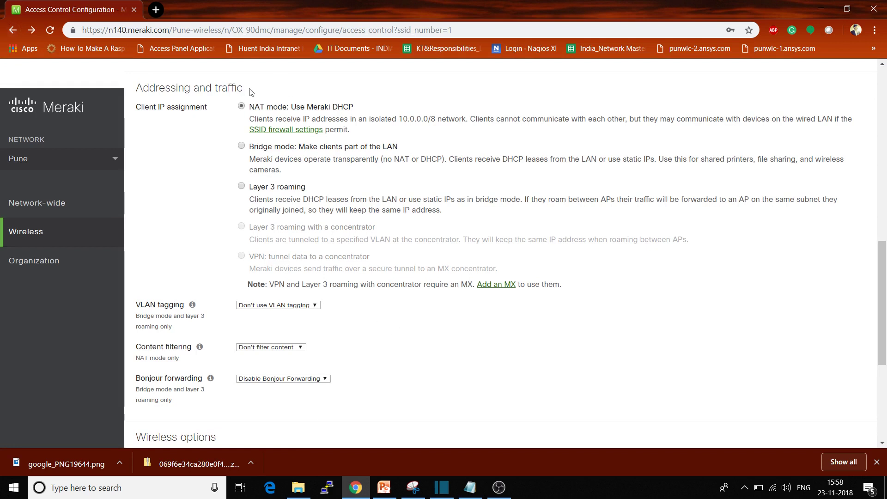
Set client IP assignment to Bridge mode: Make clients part of the LAN, and VLAN tagging to Use VLAN tagging
{"action": "left_click_drag", "start_coordinate": [245, 89], "coordinate": [130, 87]}
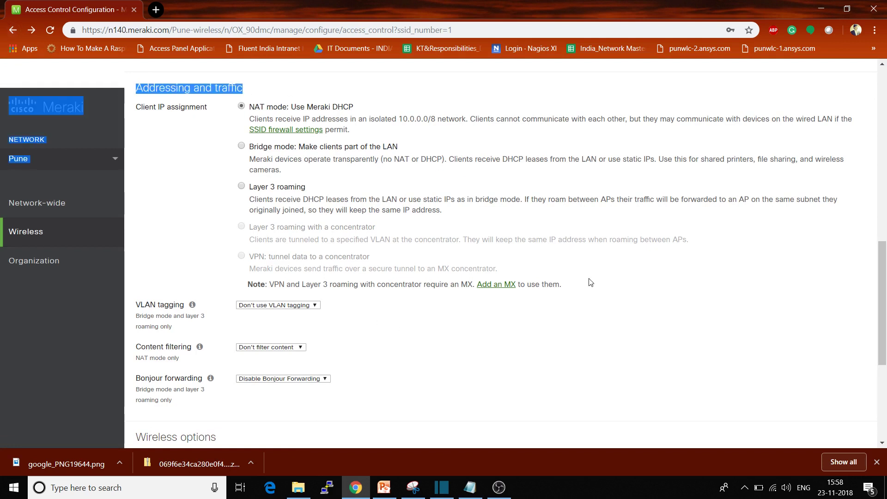
{"action": "left_click", "coordinate": [657, 326]}
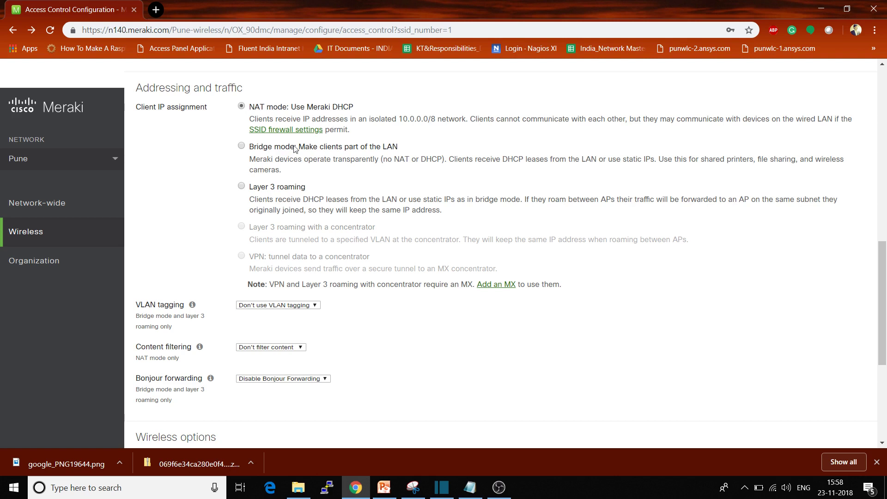
{"action": "left_click", "coordinate": [275, 149]}
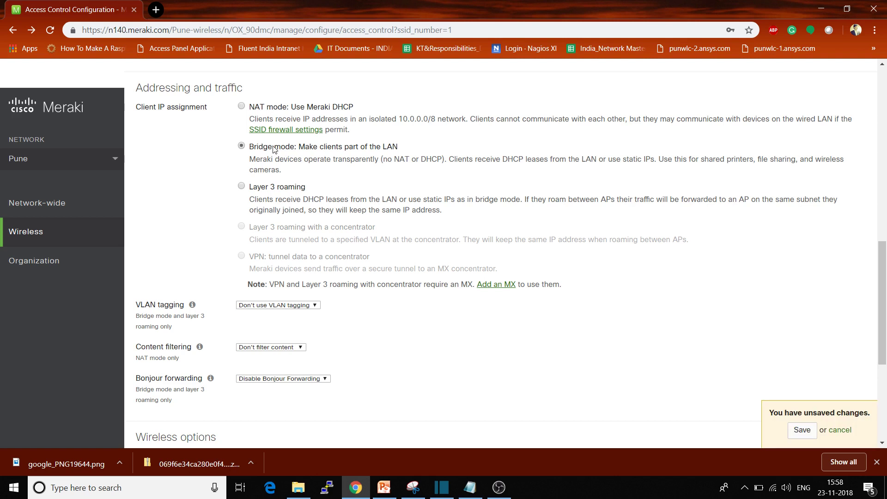
{"action": "left_click", "coordinate": [314, 305]}
{"action": "left_click", "coordinate": [292, 318]}
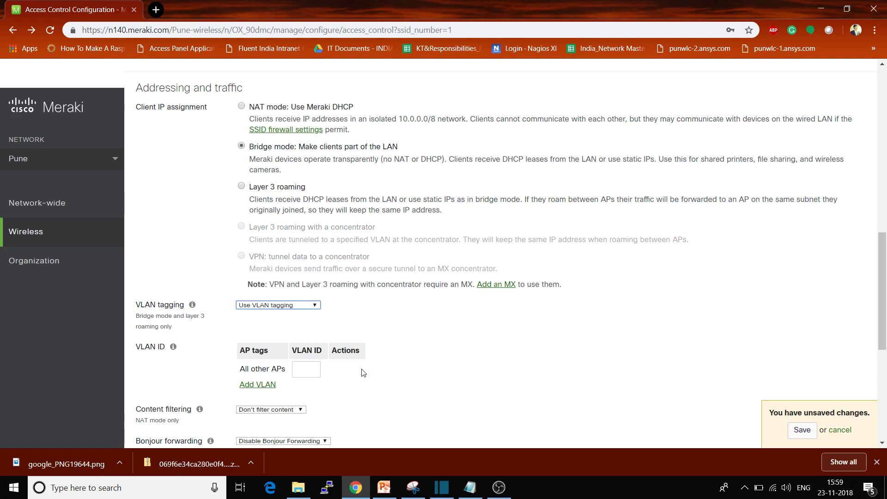
Set the VLAN ID for all other APs to 10 and save Pune Guest's access control changes
{"action": "left_click", "coordinate": [302, 372]}
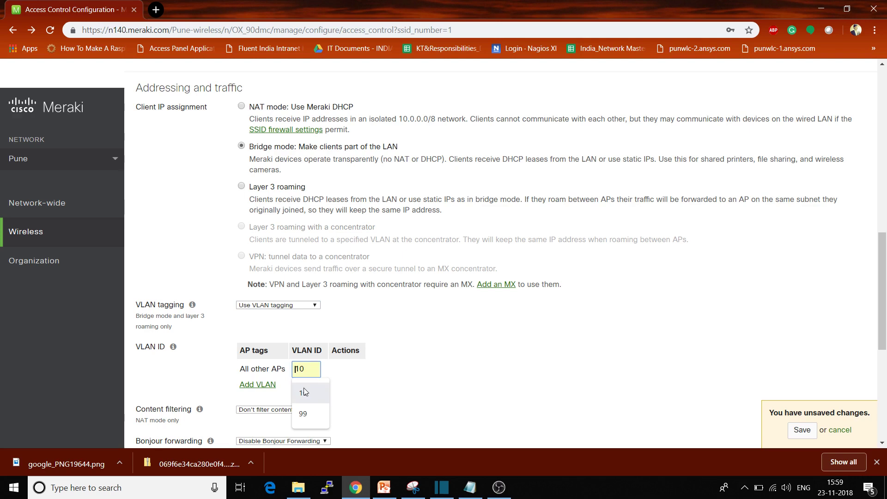
{"action": "left_click", "coordinate": [304, 389]}
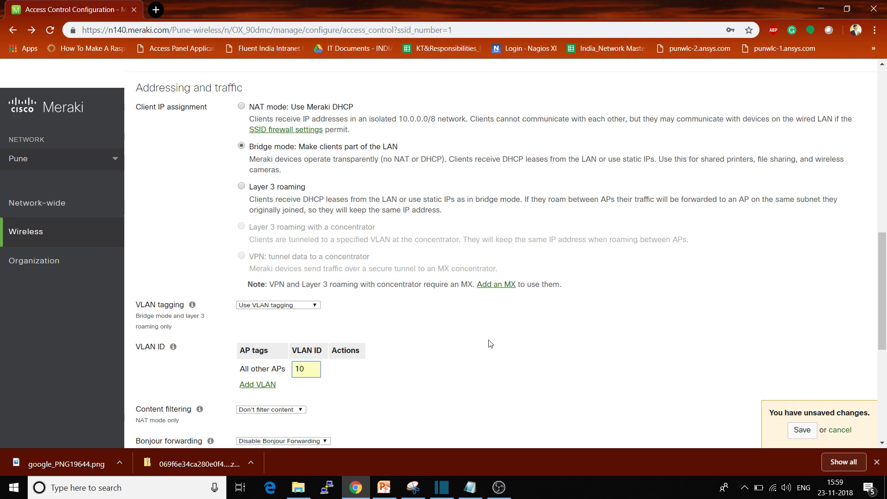
{"action": "scroll", "coordinate": [490, 343], "scroll_direction": "down", "scroll_amount": 2}
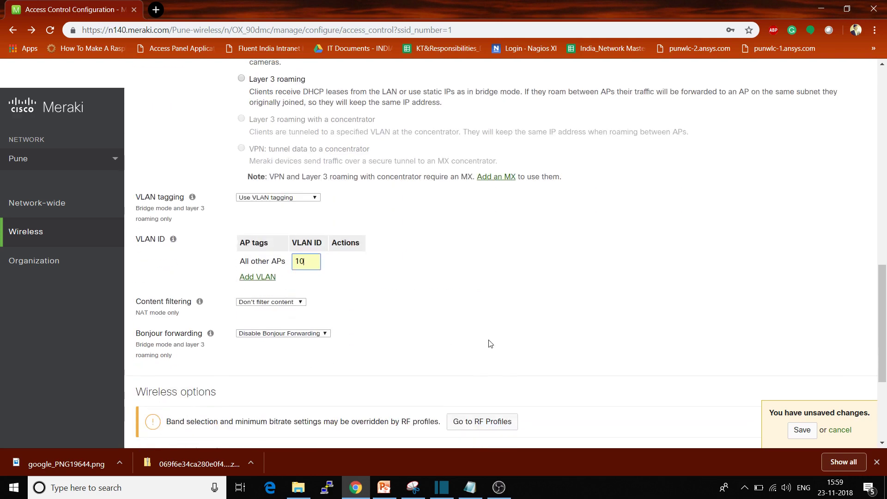
{"action": "left_click", "coordinate": [802, 430]}
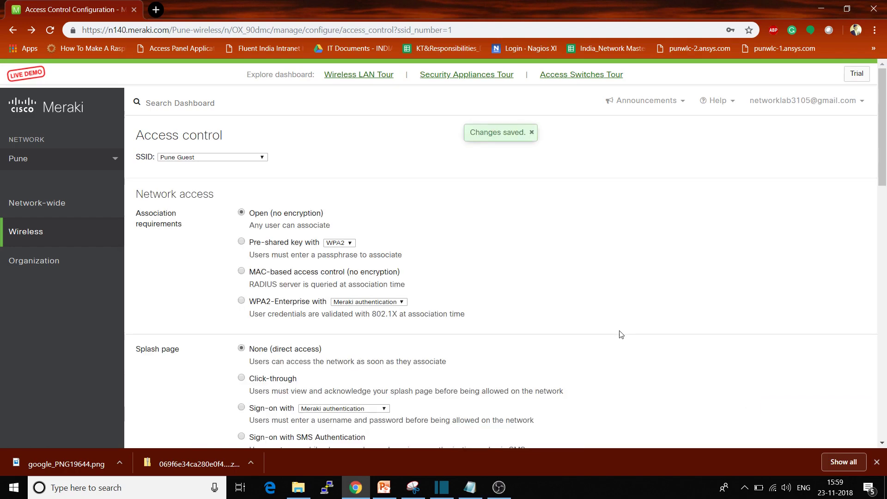
Review Pune Guest's saved access control settings, from association requirements to client IP assignment and VLAN tagging
{"action": "scroll", "coordinate": [620, 334], "scroll_direction": "down", "scroll_amount": 3}
{"action": "scroll", "coordinate": [621, 334], "scroll_direction": "down", "scroll_amount": 6}
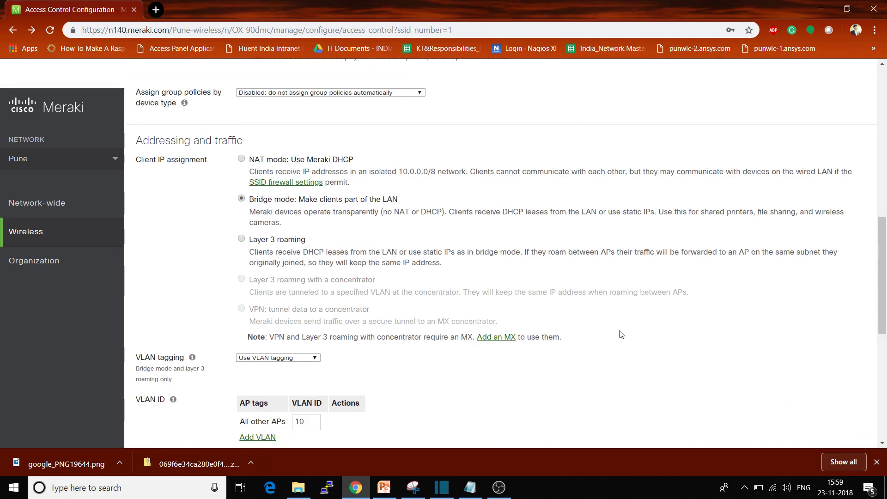
{"action": "scroll", "coordinate": [208, 155], "scroll_direction": "up", "scroll_amount": 10}
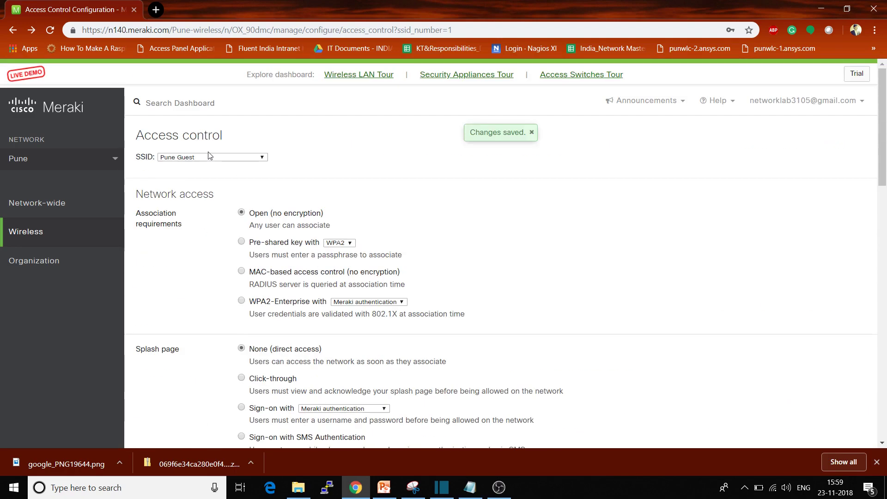
{"action": "scroll", "coordinate": [524, 261], "scroll_direction": "down", "scroll_amount": 7}
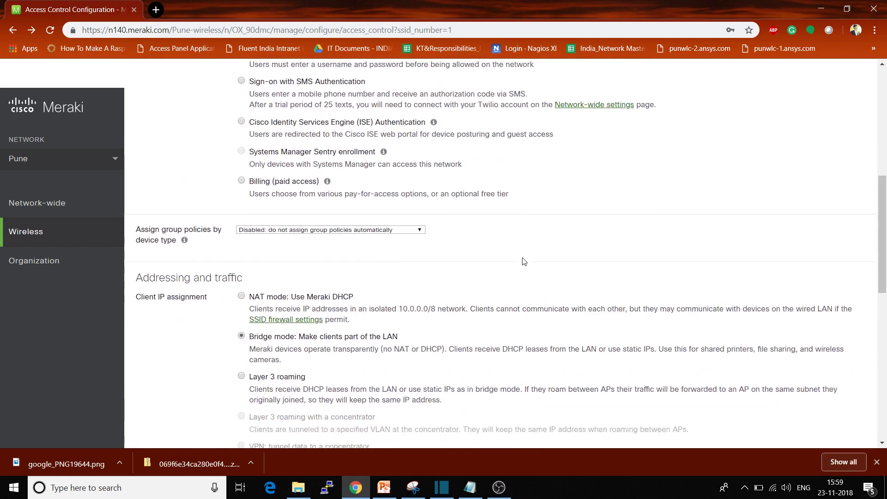
{"action": "scroll", "coordinate": [524, 261], "scroll_direction": "down", "scroll_amount": 4}
{"action": "scroll", "coordinate": [523, 262], "scroll_direction": "up", "scroll_amount": 1}
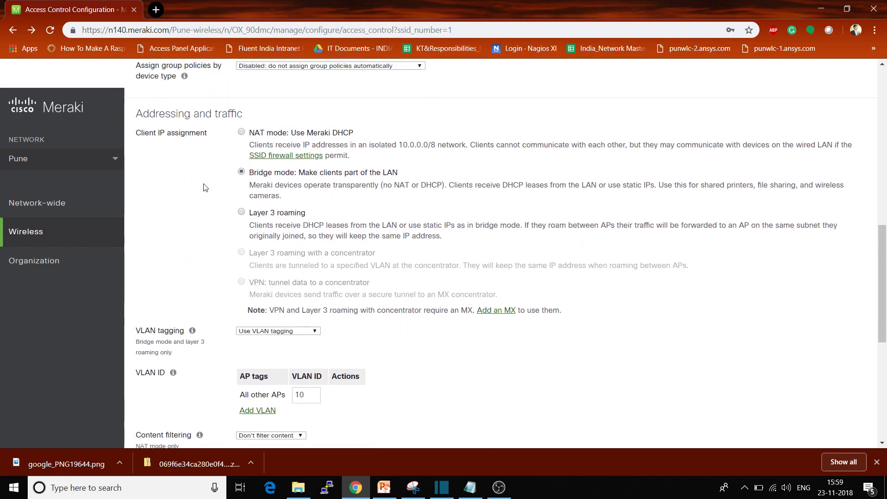
Examine the VLAN ID entry, the content filtering setting with its mode note highlighted, and the Bonjour forwarding and minimum bitrate options
{"action": "left_click", "coordinate": [304, 396]}
{"action": "left_click", "coordinate": [480, 362]}
{"action": "scroll", "coordinate": [481, 363], "scroll_direction": "down", "scroll_amount": 1}
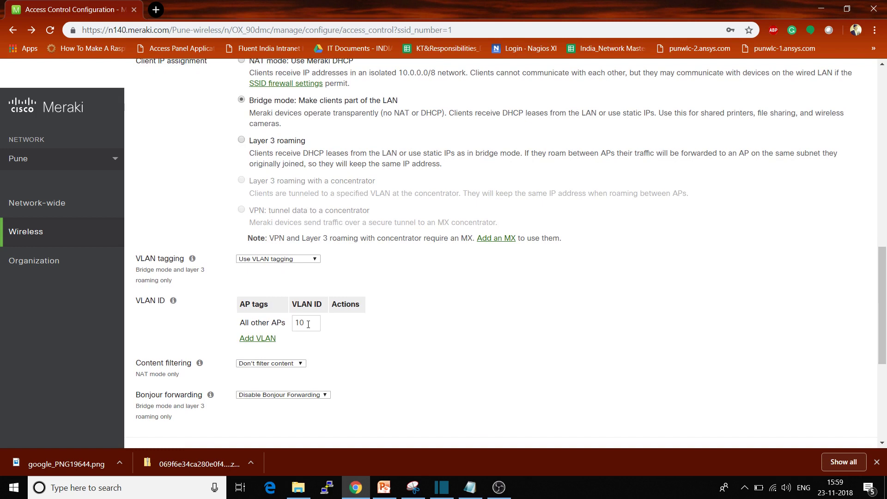
{"action": "left_click", "coordinate": [308, 324]}
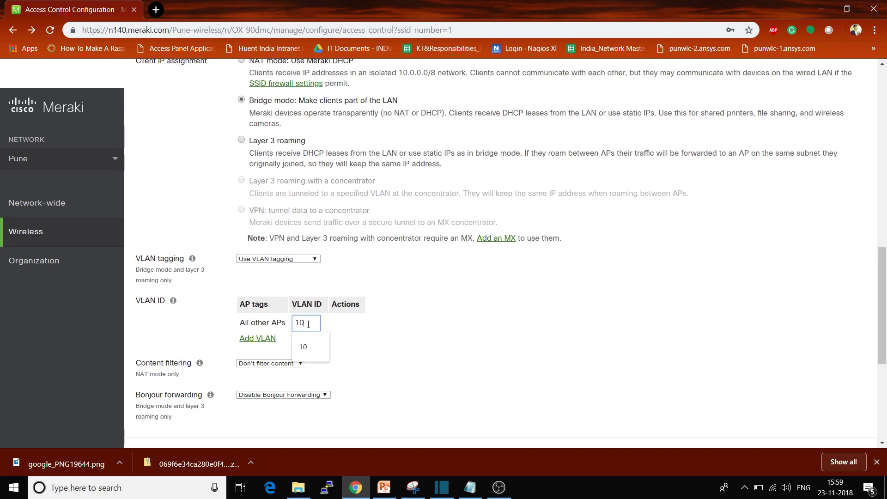
{"action": "left_click", "coordinate": [465, 333]}
{"action": "scroll", "coordinate": [465, 334], "scroll_direction": "down", "scroll_amount": 1}
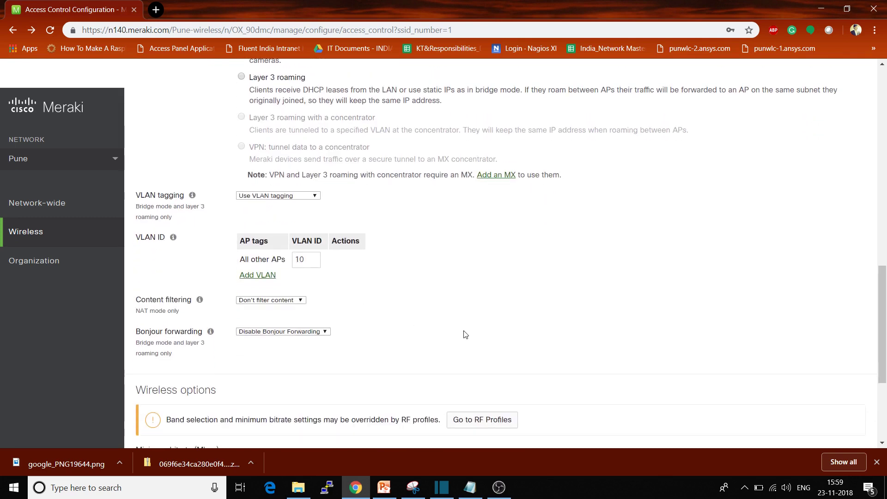
{"action": "scroll", "coordinate": [465, 334], "scroll_direction": "up", "scroll_amount": 2}
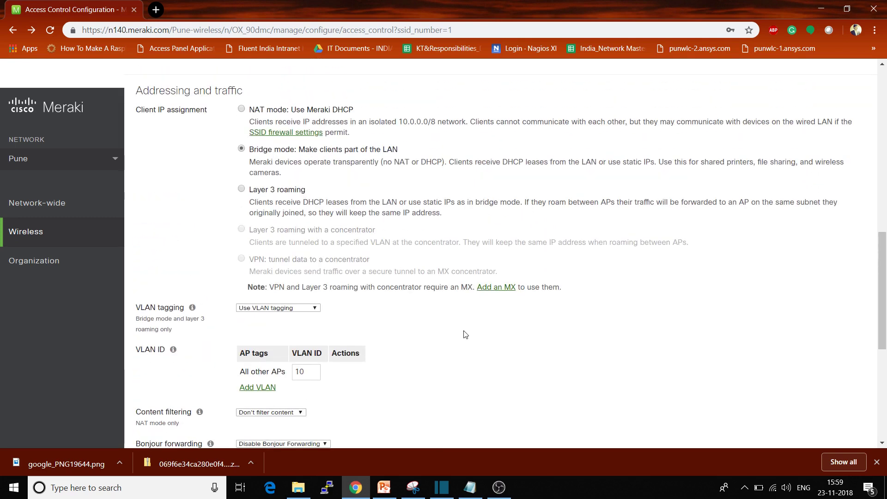
{"action": "scroll", "coordinate": [552, 368], "scroll_direction": "down", "scroll_amount": 2}
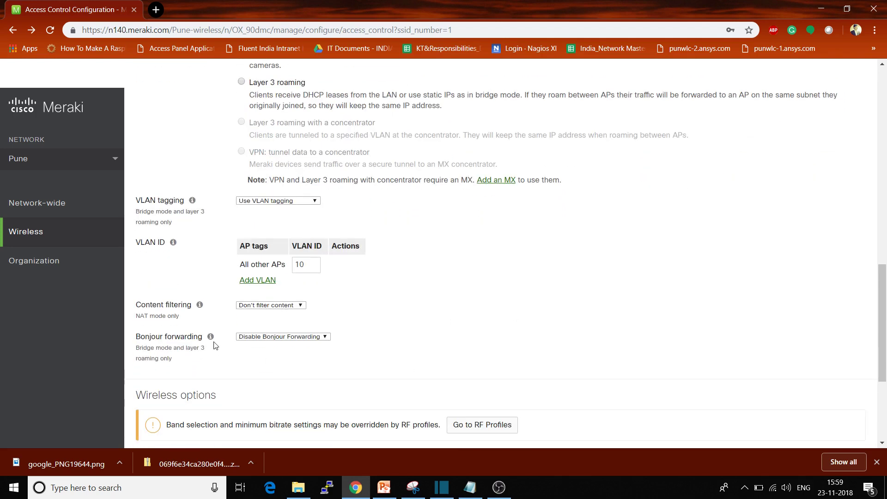
{"action": "left_click_drag", "start_coordinate": [180, 316], "coordinate": [151, 317]}
{"action": "scroll", "coordinate": [494, 332], "scroll_direction": "down", "scroll_amount": 3}
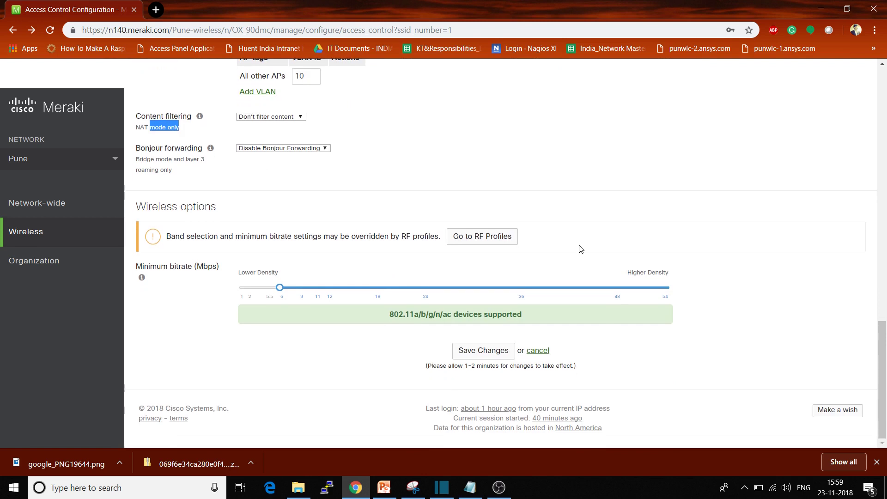
Open the RF profiles page from the wireless options and examine the Default Indoor and Default Outdoor profiles
{"action": "left_click", "coordinate": [462, 240]}
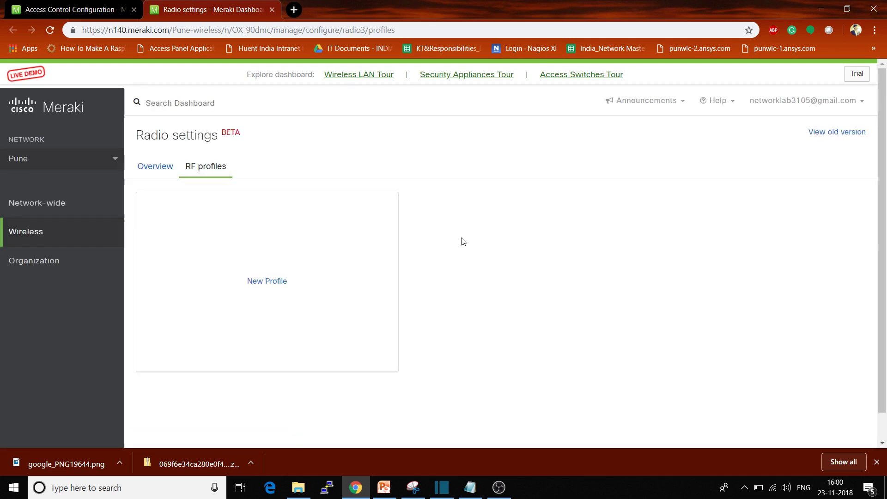
{"action": "scroll", "coordinate": [720, 279], "scroll_direction": "down", "scroll_amount": 3}
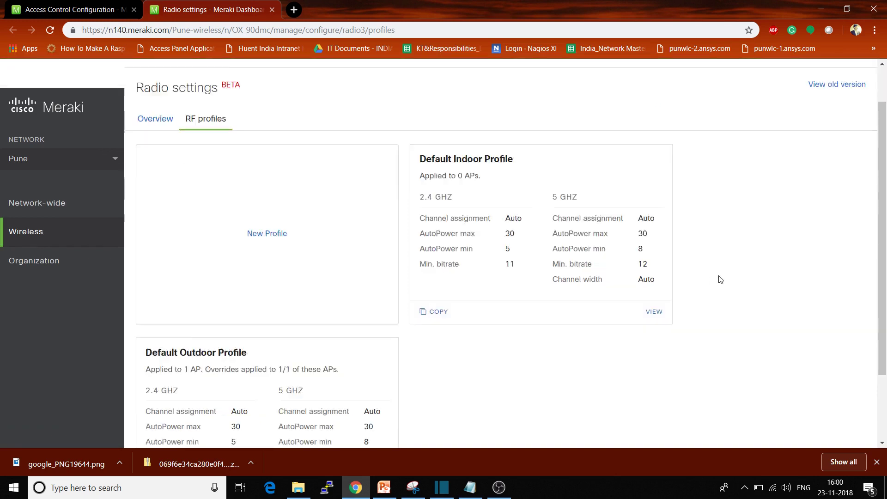
{"action": "right_click", "coordinate": [719, 279]}
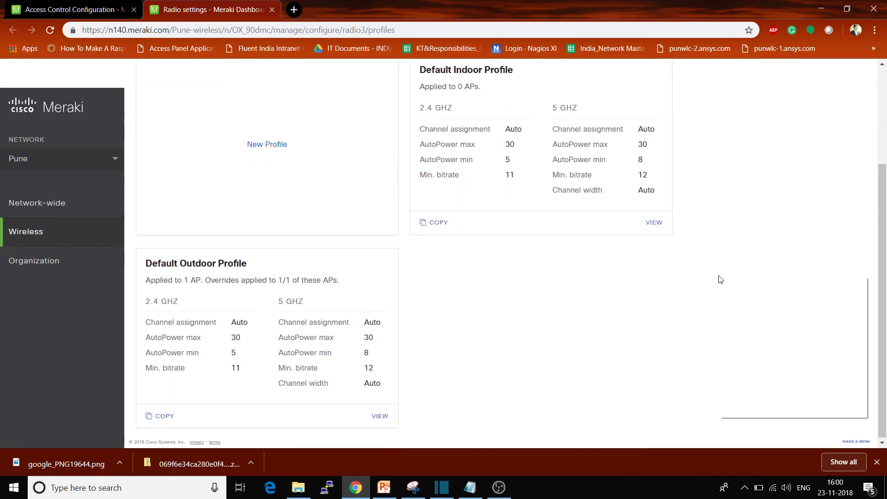
{"action": "scroll", "coordinate": [763, 182], "scroll_direction": "up", "scroll_amount": 3}
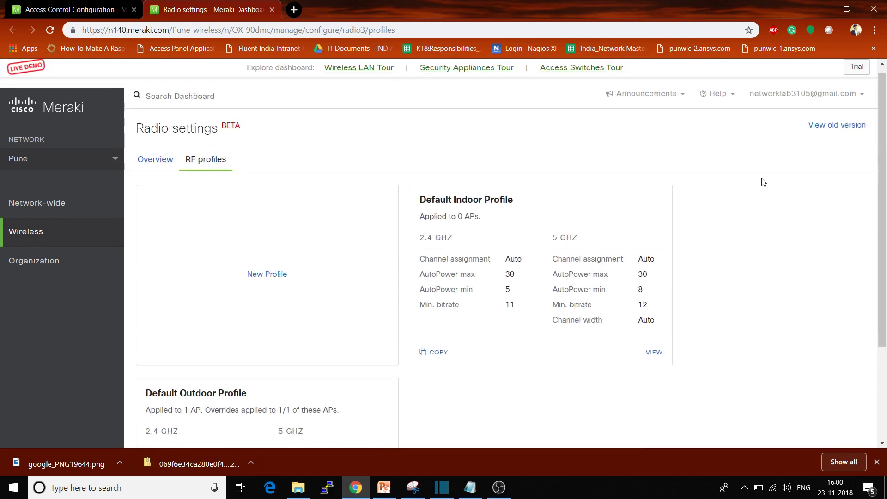
{"action": "scroll", "coordinate": [407, 357], "scroll_direction": "down", "scroll_amount": 3}
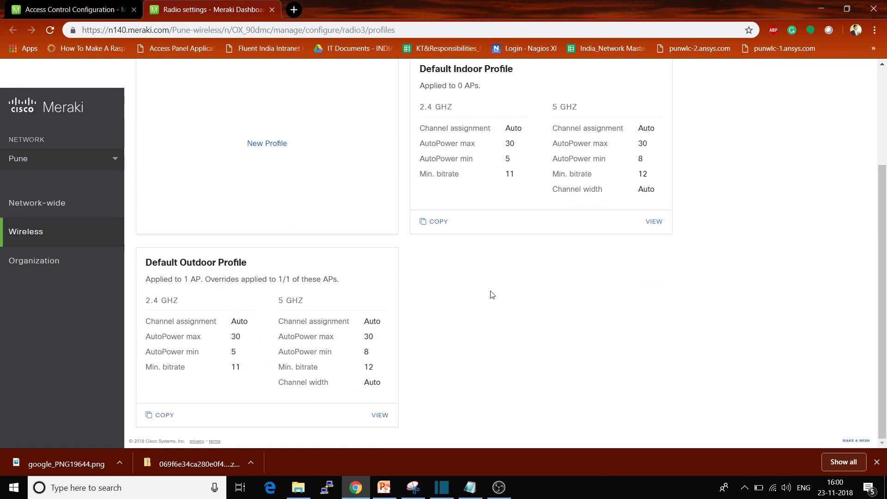
{"action": "scroll", "coordinate": [492, 294], "scroll_direction": "up", "scroll_amount": 2}
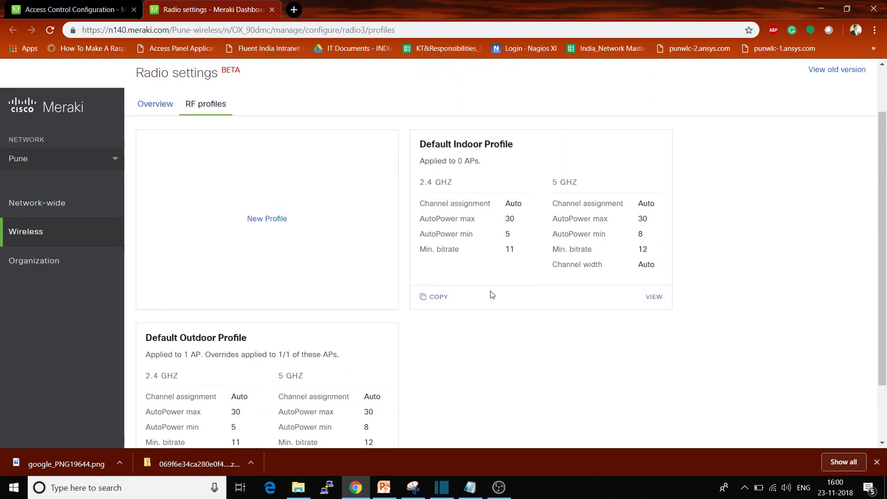
Start a new RF profile from scratch and examine its band selection, 2.4 GHz and 5 GHz radio settings
{"action": "left_click", "coordinate": [260, 221]}
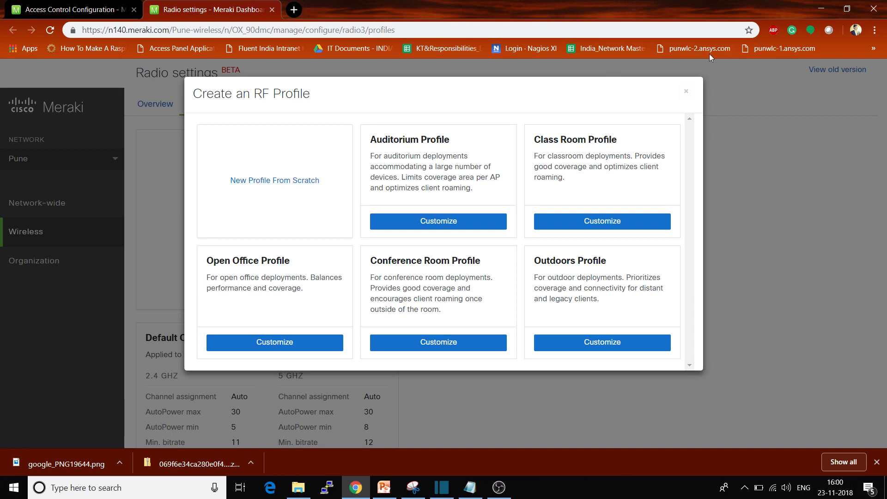
{"action": "left_click", "coordinate": [314, 182]}
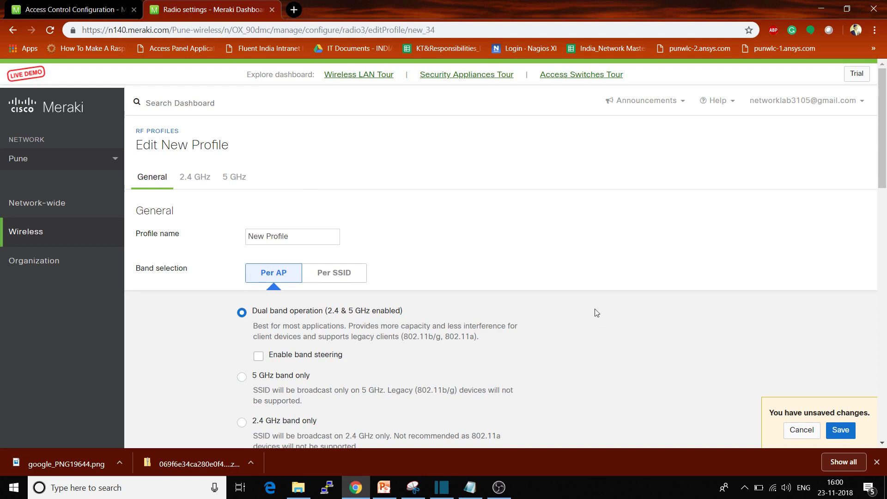
{"action": "scroll", "coordinate": [600, 323], "scroll_direction": "down", "scroll_amount": 1}
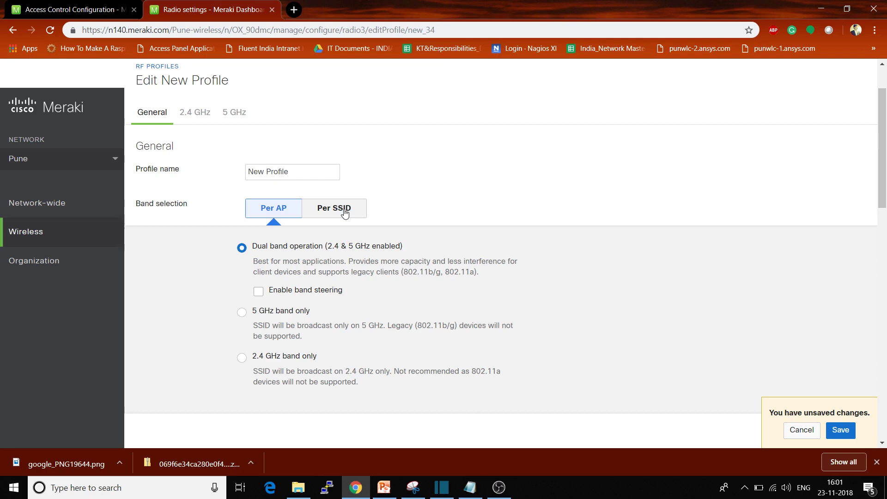
{"action": "left_click", "coordinate": [190, 114]}
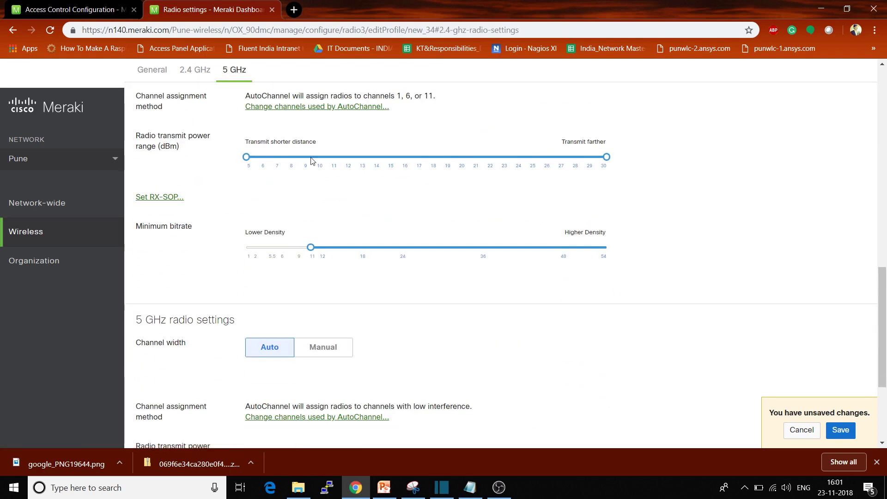
{"action": "scroll", "coordinate": [311, 160], "scroll_direction": "down", "scroll_amount": 3}
{"action": "scroll", "coordinate": [311, 161], "scroll_direction": "down", "scroll_amount": 2}
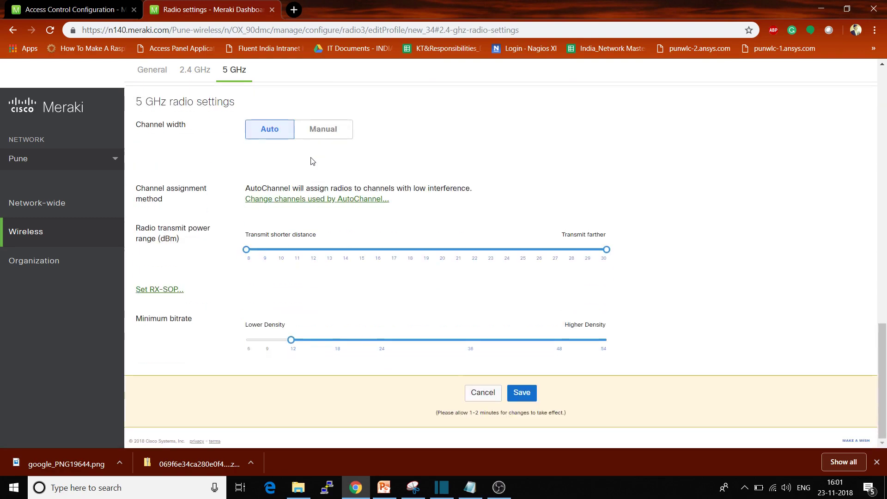
{"action": "scroll", "coordinate": [311, 161], "scroll_direction": "up", "scroll_amount": 20}
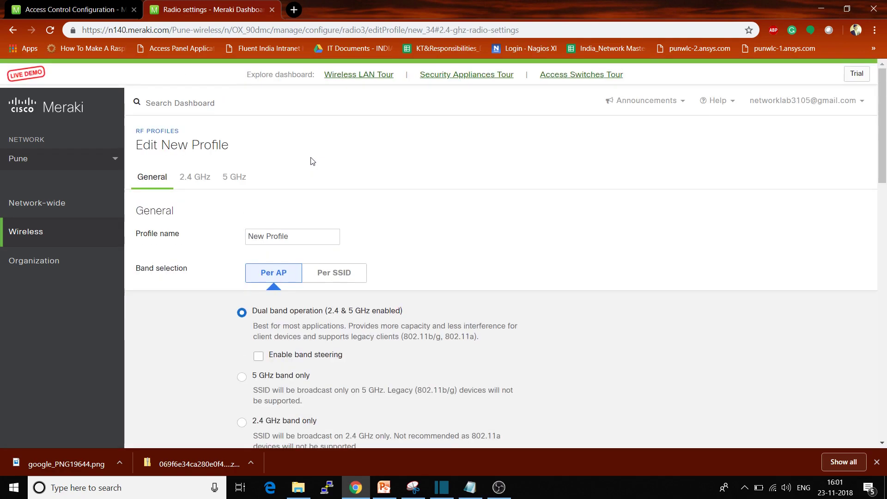
{"action": "scroll", "coordinate": [310, 160], "scroll_direction": "down", "scroll_amount": 15}
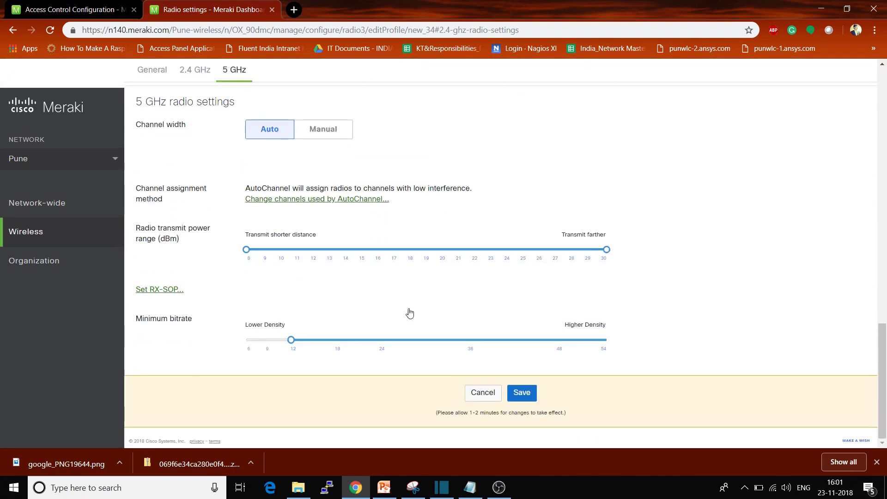
Discard the new RF profile and reopen the RF profiles page from Pune Guest's wireless options to review the default profiles
{"action": "left_click", "coordinate": [489, 397]}
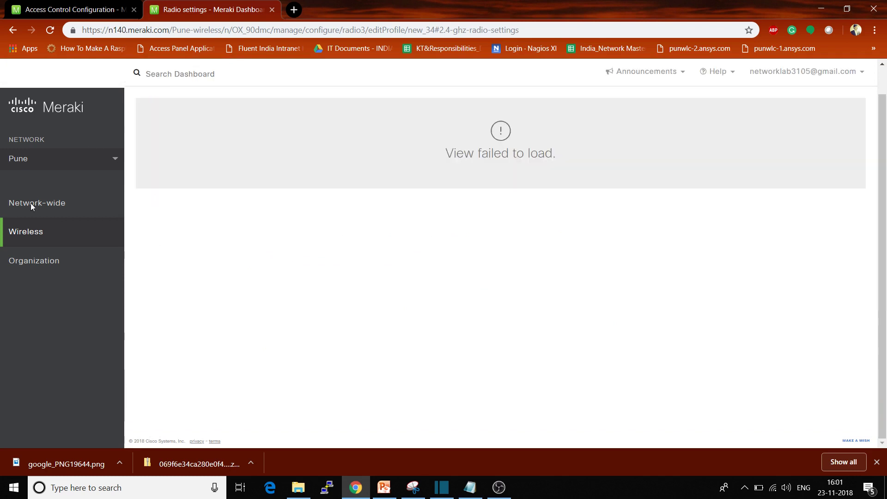
{"action": "left_click", "coordinate": [14, 30]}
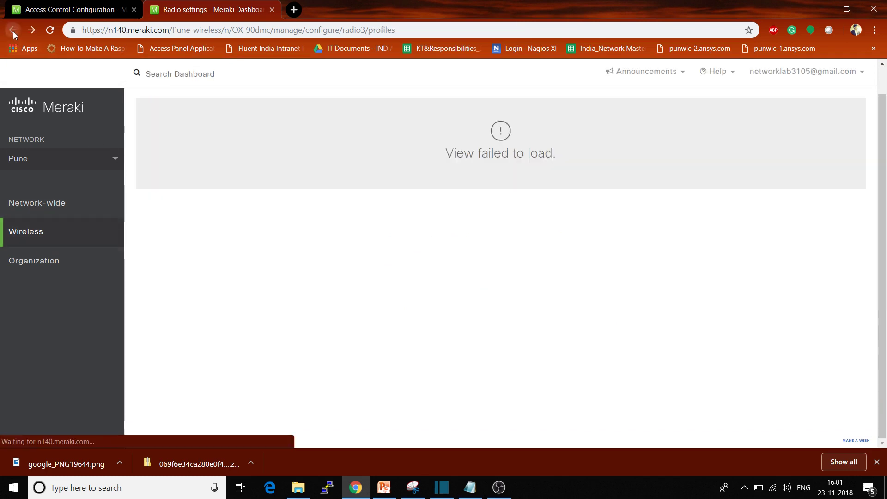
{"action": "left_click", "coordinate": [68, 6]}
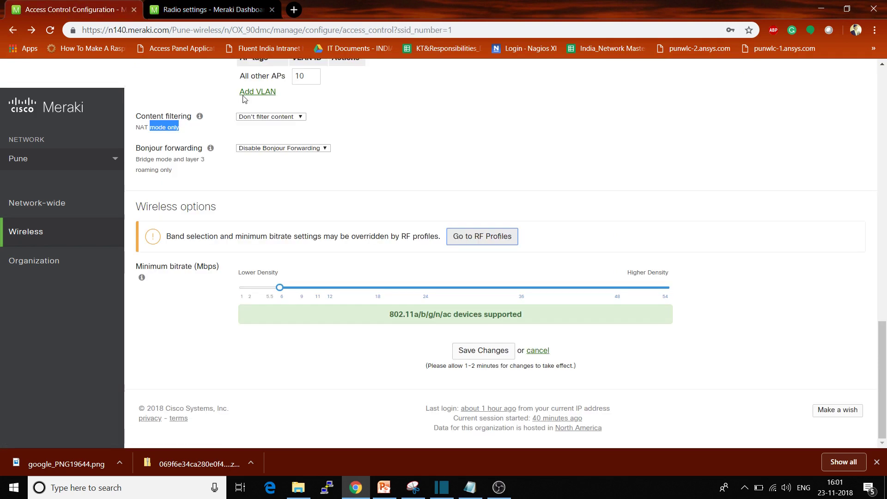
{"action": "left_click", "coordinate": [498, 247]}
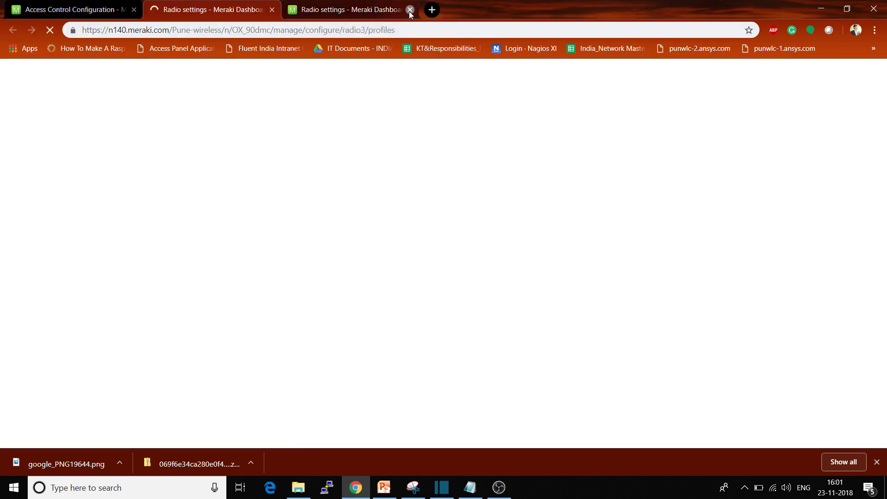
{"action": "left_click", "coordinate": [409, 9]}
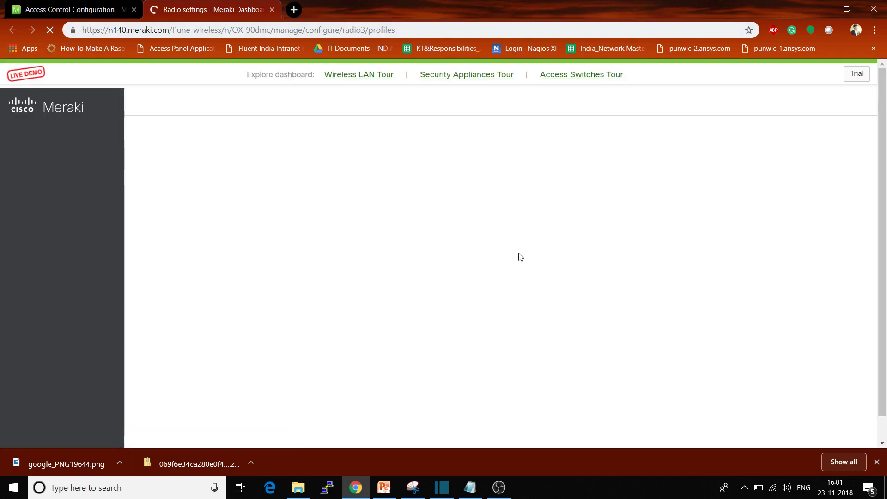
{"action": "scroll", "coordinate": [521, 257], "scroll_direction": "down", "scroll_amount": 2}
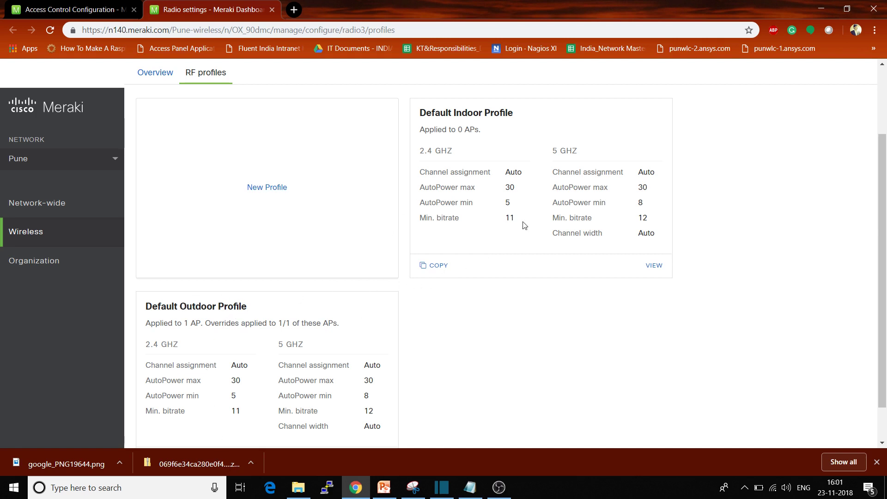
{"action": "scroll", "coordinate": [476, 314], "scroll_direction": "down", "scroll_amount": 1}
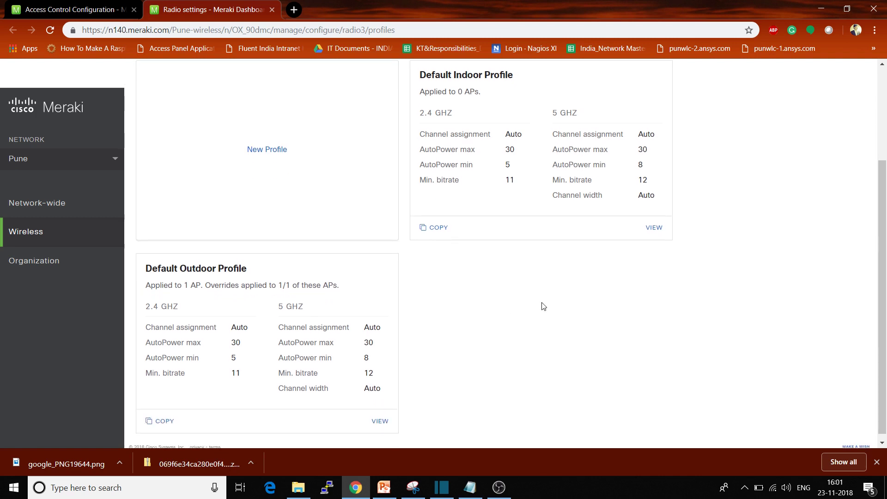
{"action": "scroll", "coordinate": [544, 306], "scroll_direction": "up", "scroll_amount": 1}
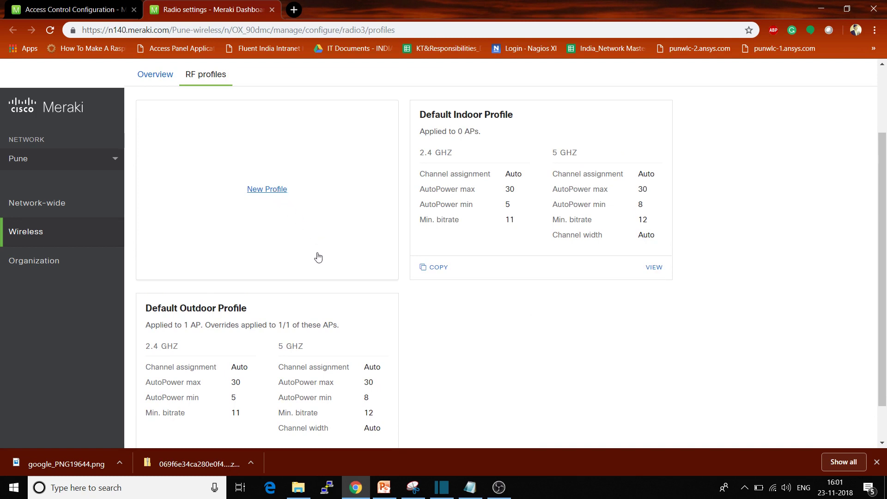
Return to Pune Guest's access control page, save its changes and look over the page
{"action": "mouse_move", "coordinate": [45, 239]}
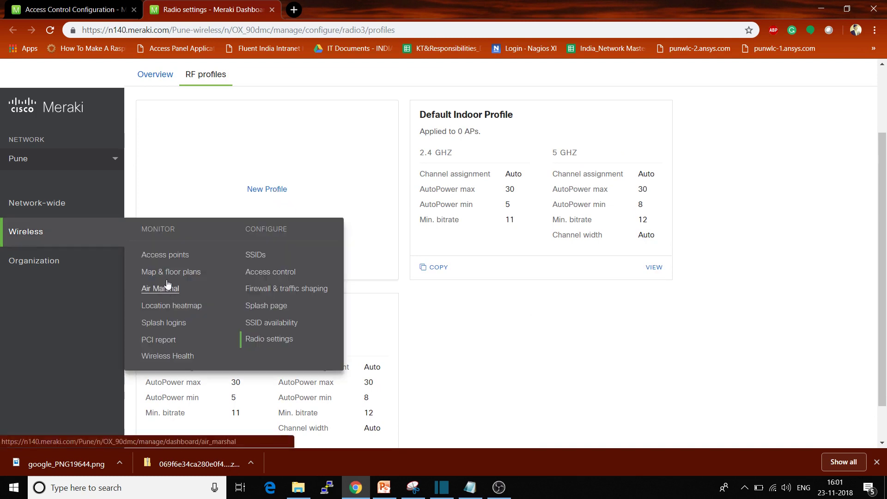
{"action": "mouse_move", "coordinate": [87, 251]}
{"action": "left_click", "coordinate": [55, 10]}
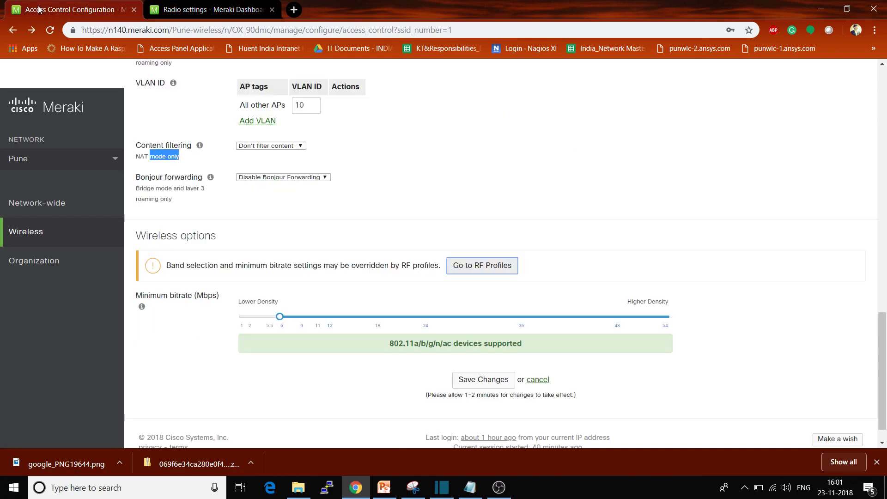
{"action": "left_click", "coordinate": [503, 174]}
{"action": "scroll", "coordinate": [503, 175], "scroll_direction": "down", "scroll_amount": 1}
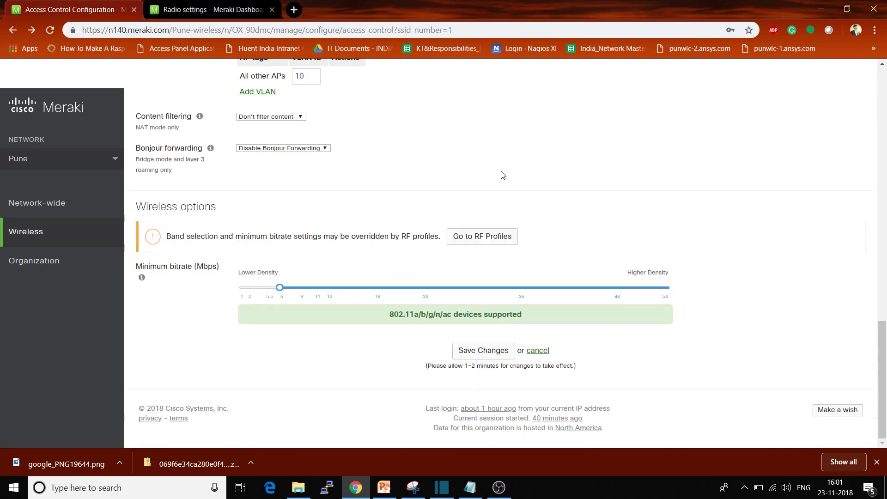
{"action": "scroll", "coordinate": [503, 175], "scroll_direction": "up", "scroll_amount": 15}
{"action": "scroll", "coordinate": [503, 174], "scroll_direction": "down", "scroll_amount": 15}
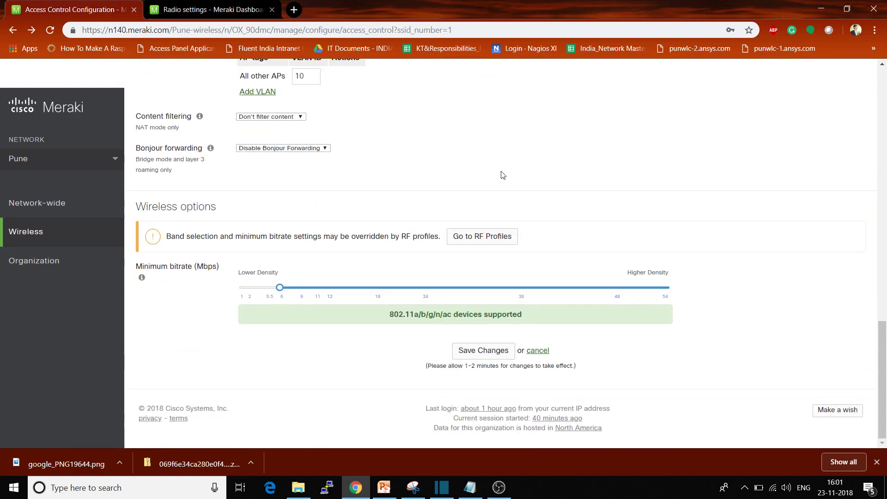
{"action": "left_click", "coordinate": [480, 353]}
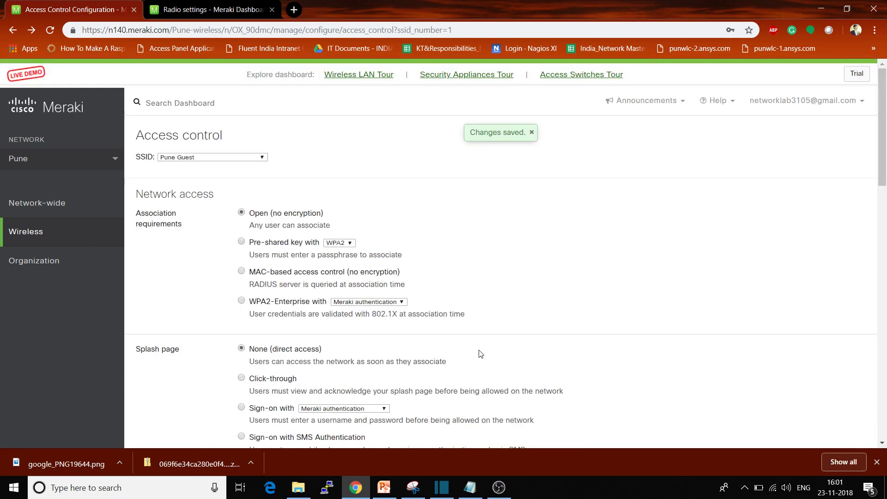
{"action": "scroll", "coordinate": [481, 354], "scroll_direction": "down", "scroll_amount": 15}
{"action": "scroll", "coordinate": [480, 354], "scroll_direction": "up", "scroll_amount": 15}
{"action": "scroll", "coordinate": [505, 243], "scroll_direction": "down", "scroll_amount": 10}
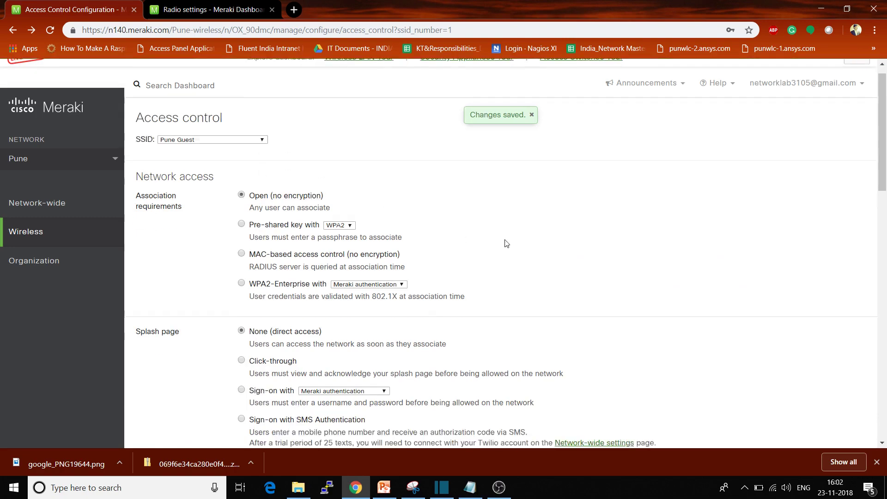
{"action": "scroll", "coordinate": [506, 243], "scroll_direction": "up", "scroll_amount": 10}
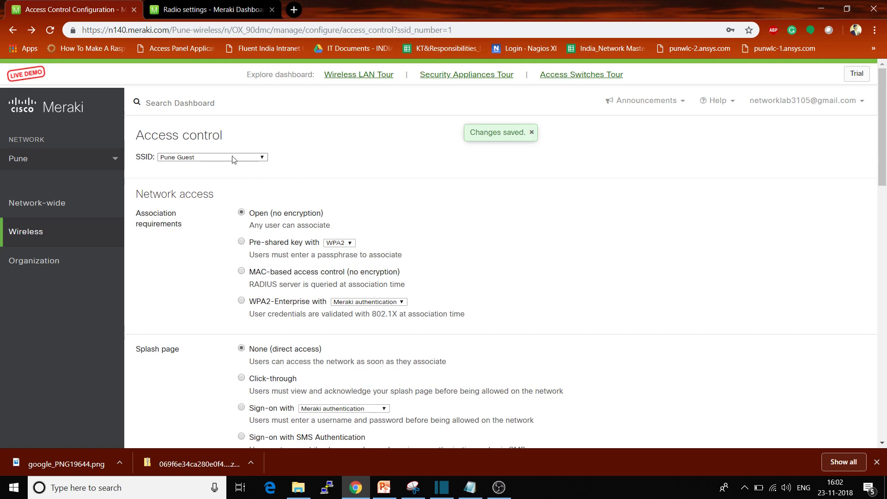
Close the RF profiles page, open Pune Guest's splash page settings and review the themes, message, consent options and SSID choices
{"action": "mouse_move", "coordinate": [98, 241]}
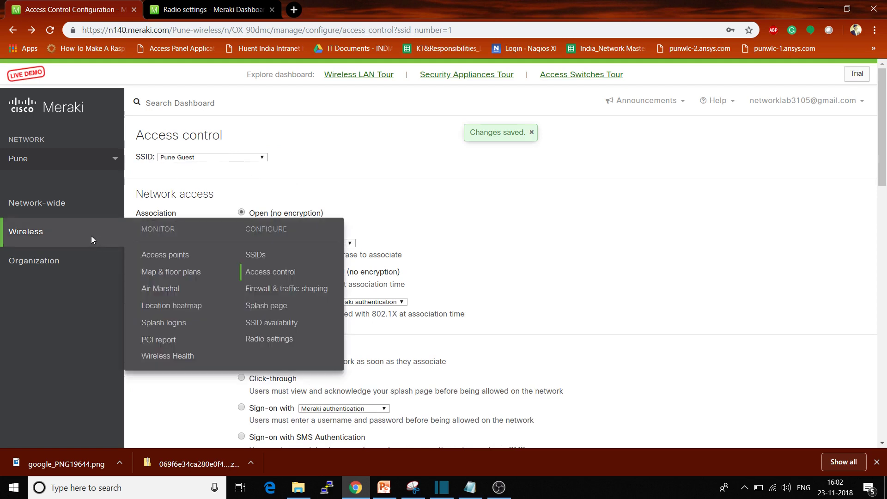
{"action": "left_click", "coordinate": [262, 307]}
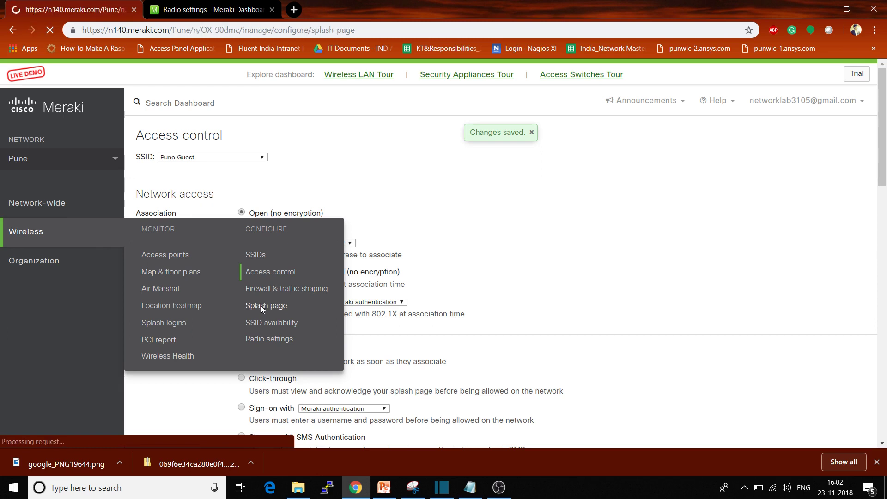
{"action": "left_click", "coordinate": [272, 9]}
{"action": "left_click", "coordinate": [249, 158]}
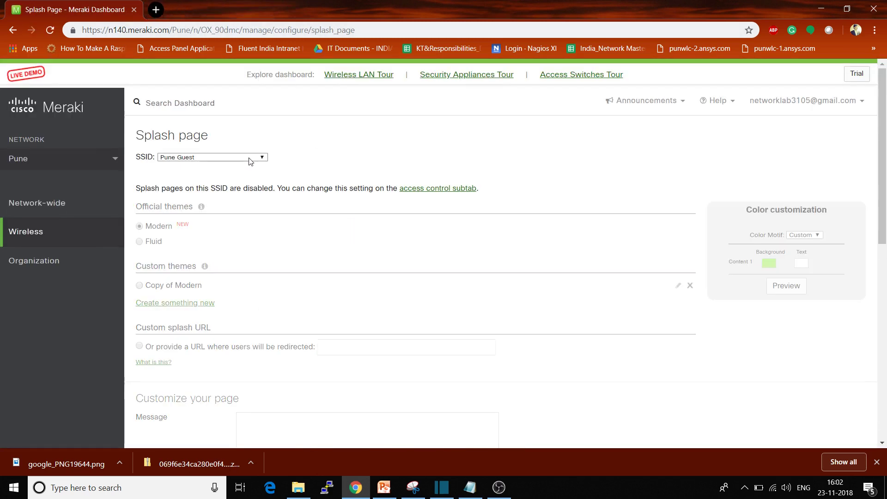
{"action": "left_click", "coordinate": [399, 238]}
{"action": "scroll", "coordinate": [303, 244], "scroll_direction": "down", "scroll_amount": 6}
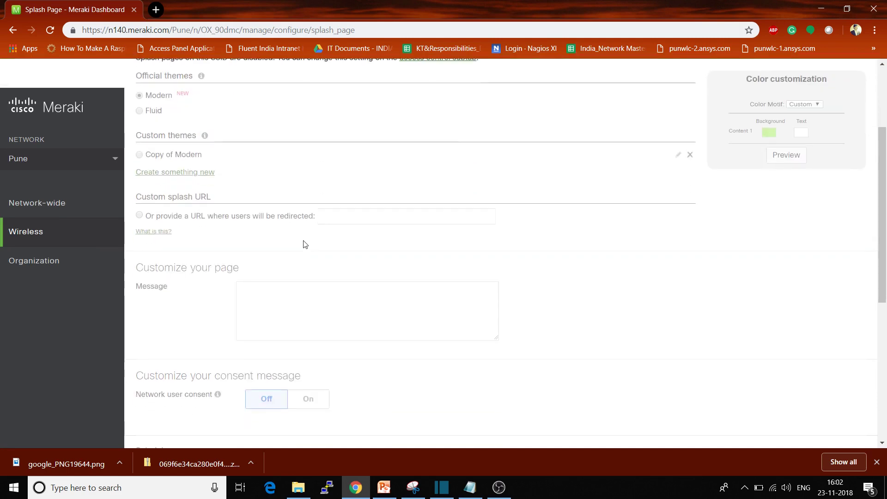
{"action": "scroll", "coordinate": [305, 244], "scroll_direction": "up", "scroll_amount": 4}
{"action": "scroll", "coordinate": [305, 244], "scroll_direction": "up", "scroll_amount": 2}
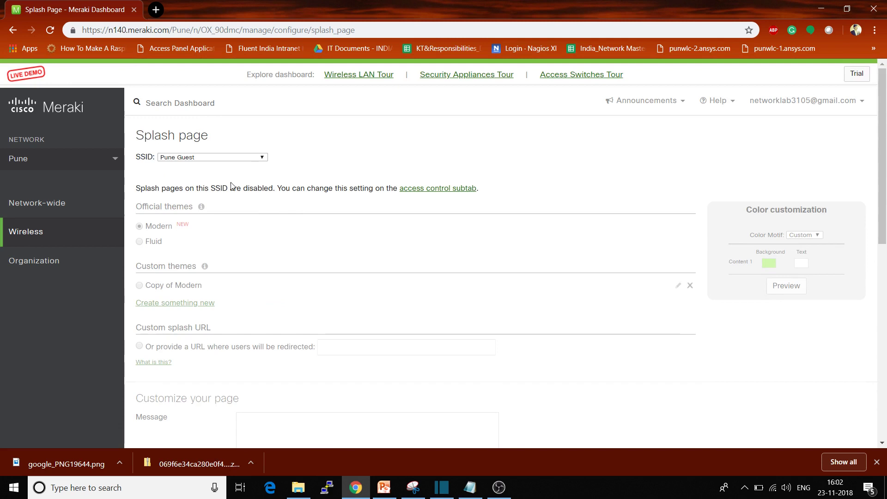
{"action": "left_click", "coordinate": [227, 157]}
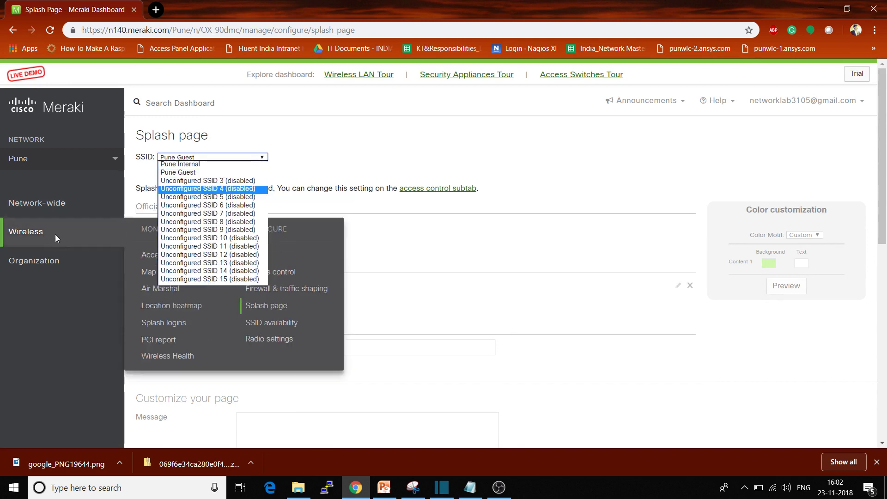
{"action": "left_click", "coordinate": [525, 302]}
Open the SSIDs configuration overview and compare the access control and splash page settings of Pune Internal and Pune Guest
{"action": "mouse_move", "coordinate": [73, 231]}
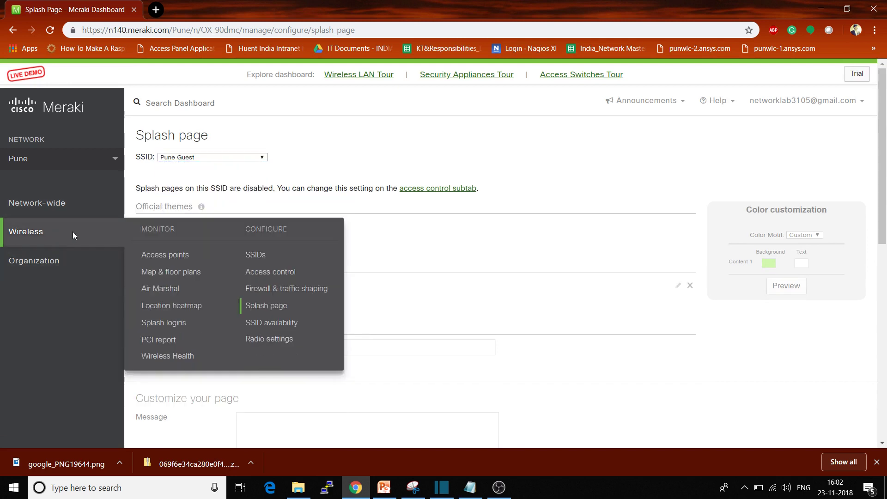
{"action": "left_click", "coordinate": [256, 255]}
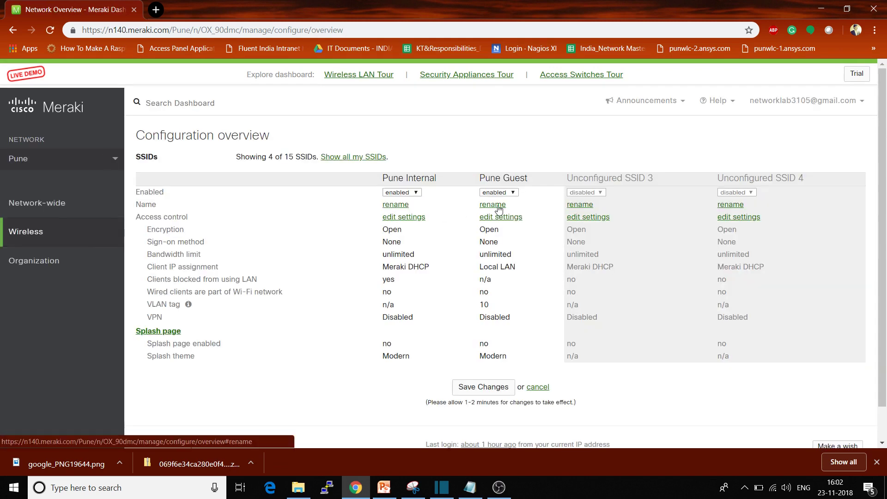
{"action": "left_click", "coordinate": [493, 221]}
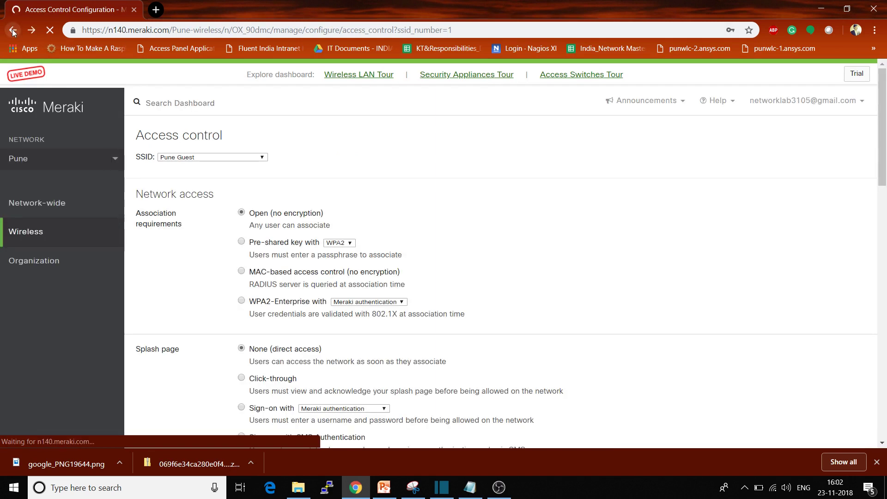
{"action": "left_click", "coordinate": [12, 30]}
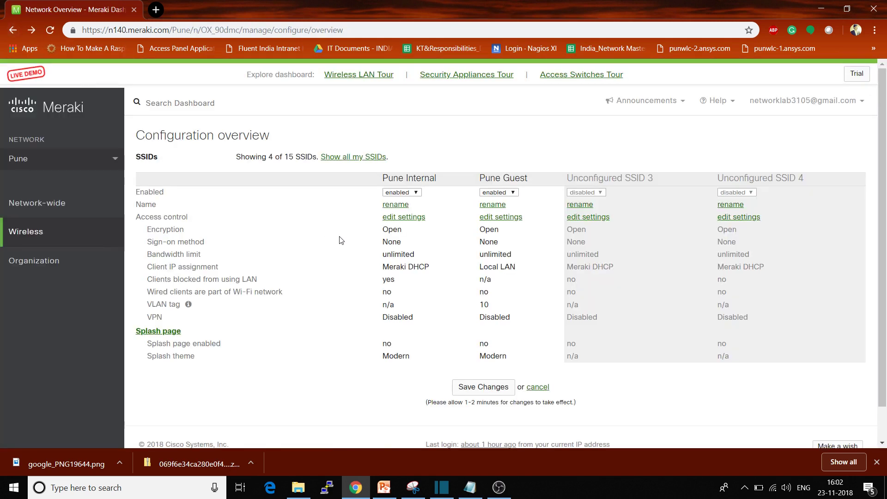
{"action": "scroll", "coordinate": [333, 365], "scroll_direction": "down", "scroll_amount": 1}
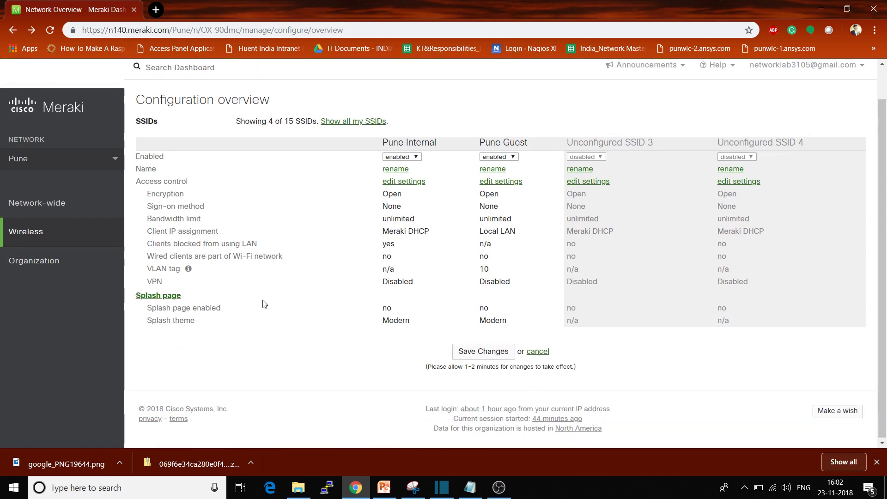
{"action": "left_click_drag", "start_coordinate": [263, 301], "coordinate": [508, 306]}
{"action": "left_click", "coordinate": [508, 306]}
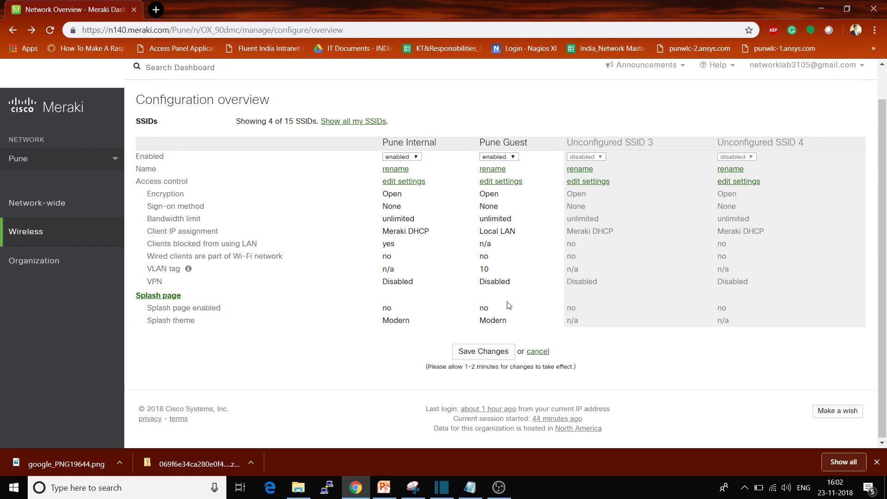
Set Pune Guest's splash page to Sign-on with Meraki authentication, save the change and review the additional sign-on options
{"action": "left_click", "coordinate": [497, 183]}
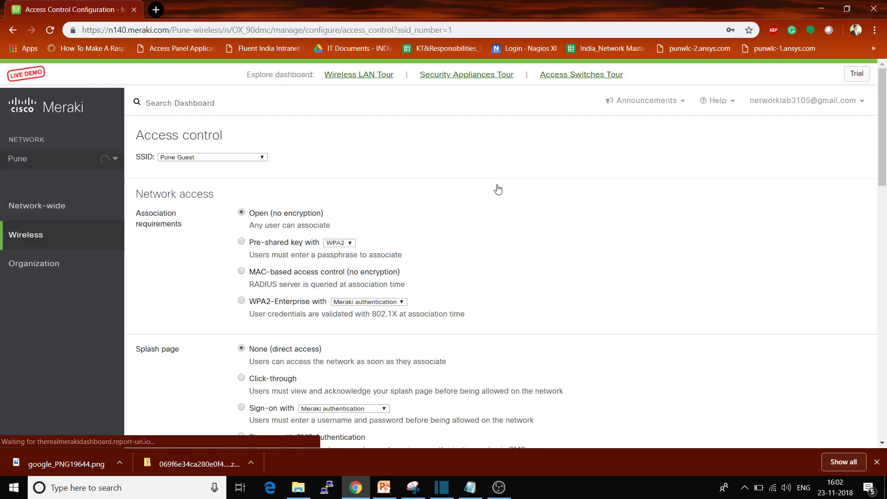
{"action": "scroll", "coordinate": [498, 189], "scroll_direction": "down", "scroll_amount": 4}
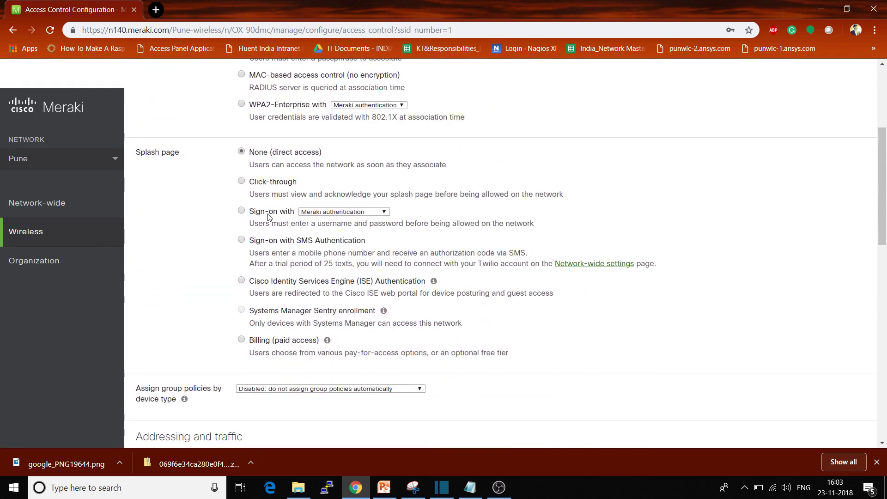
{"action": "left_click", "coordinate": [269, 215]}
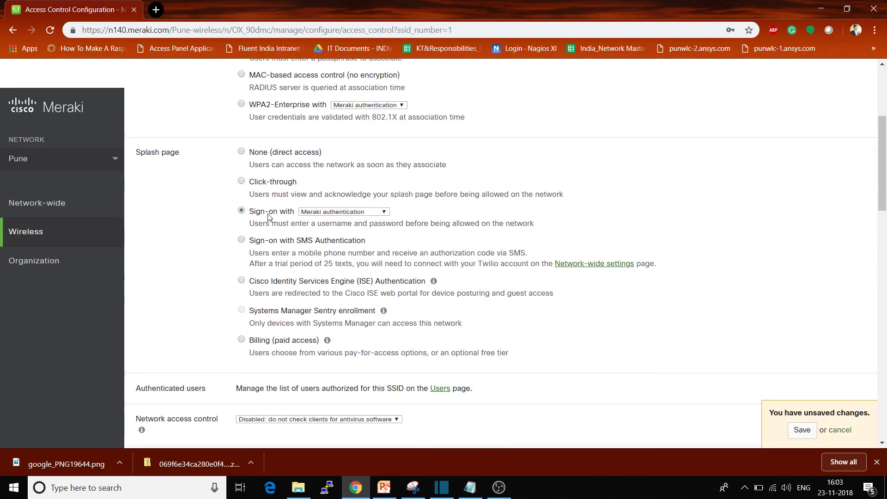
{"action": "left_click", "coordinate": [364, 214]}
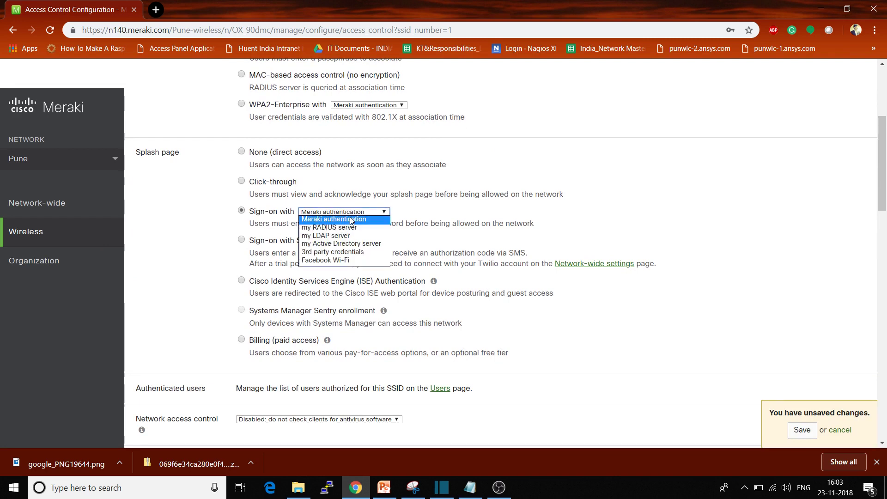
{"action": "left_click", "coordinate": [350, 218]}
{"action": "scroll", "coordinate": [654, 302], "scroll_direction": "down", "scroll_amount": 2}
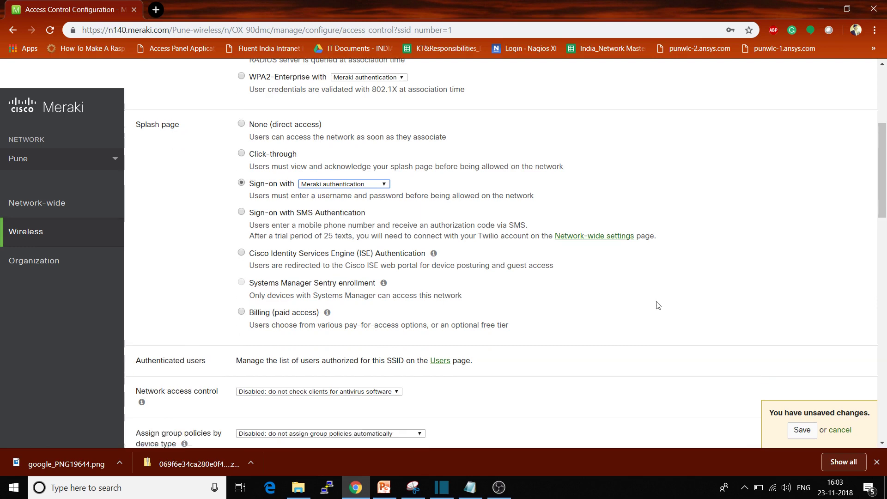
{"action": "left_click", "coordinate": [804, 430]}
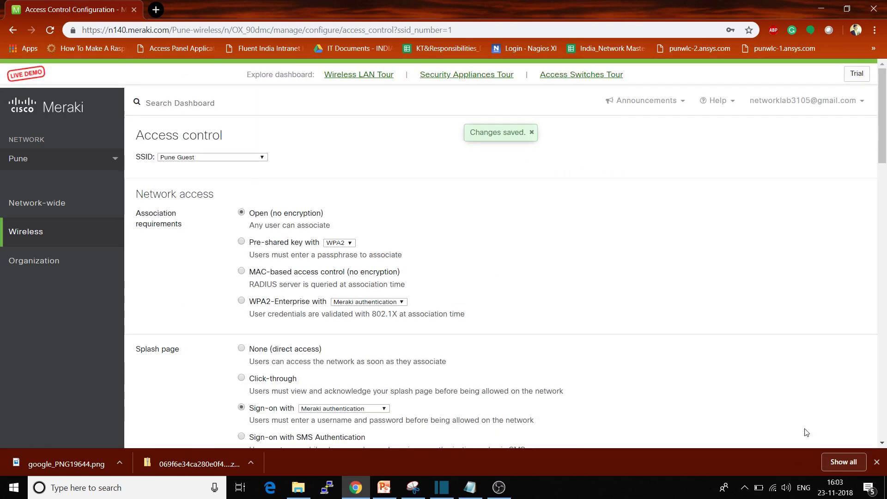
{"action": "scroll", "coordinate": [645, 313], "scroll_direction": "down", "scroll_amount": 7}
{"action": "scroll", "coordinate": [645, 313], "scroll_direction": "down", "scroll_amount": 3}
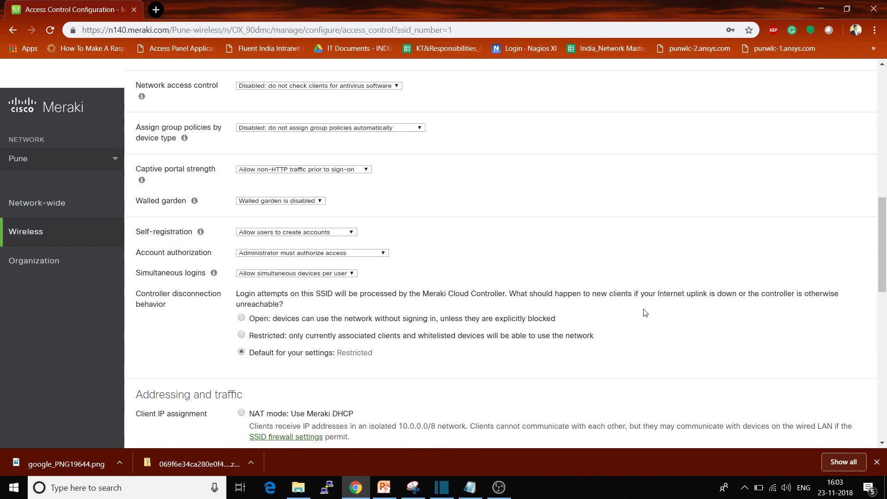
{"action": "scroll", "coordinate": [644, 311], "scroll_direction": "up", "scroll_amount": 10}
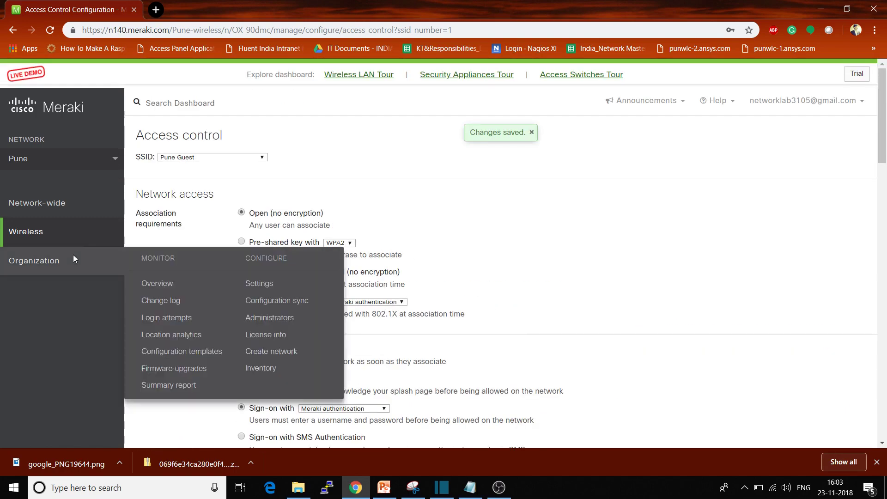
Reopen Pune Guest's splash page settings and examine the official themes, custom themes, splash URL and message options
{"action": "mouse_move", "coordinate": [111, 233]}
{"action": "left_click", "coordinate": [270, 305]}
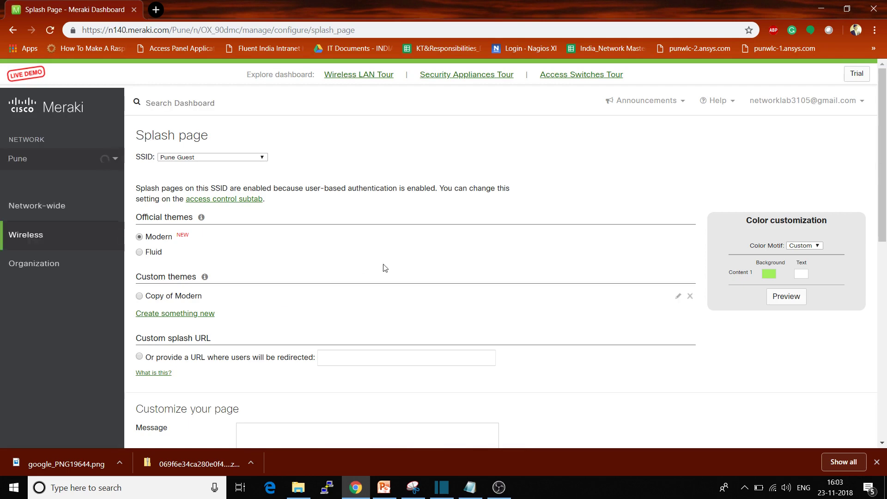
{"action": "scroll", "coordinate": [395, 268], "scroll_direction": "down", "scroll_amount": 2}
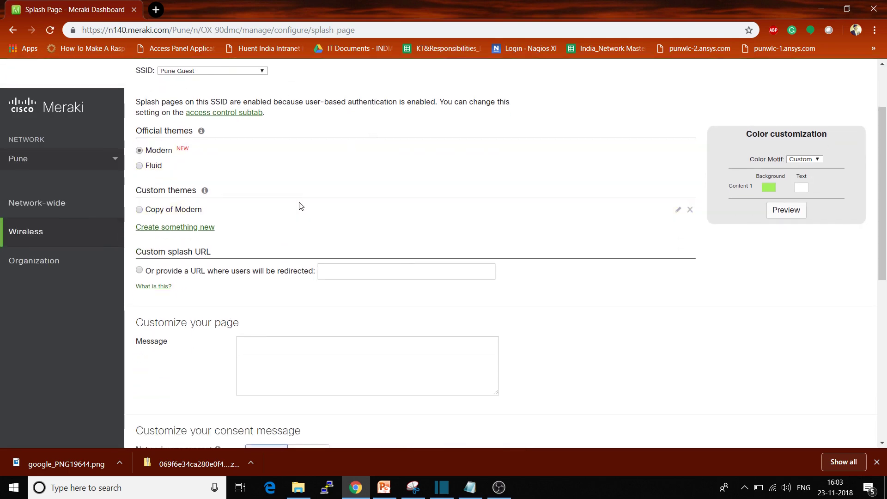
{"action": "scroll", "coordinate": [300, 206], "scroll_direction": "down", "scroll_amount": 3}
{"action": "scroll", "coordinate": [301, 206], "scroll_direction": "up", "scroll_amount": 5}
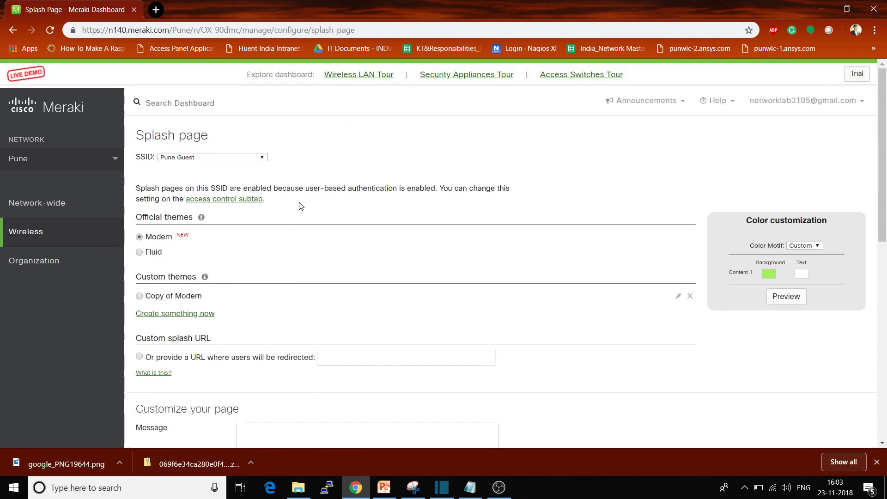
{"action": "scroll", "coordinate": [301, 206], "scroll_direction": "down", "scroll_amount": 1}
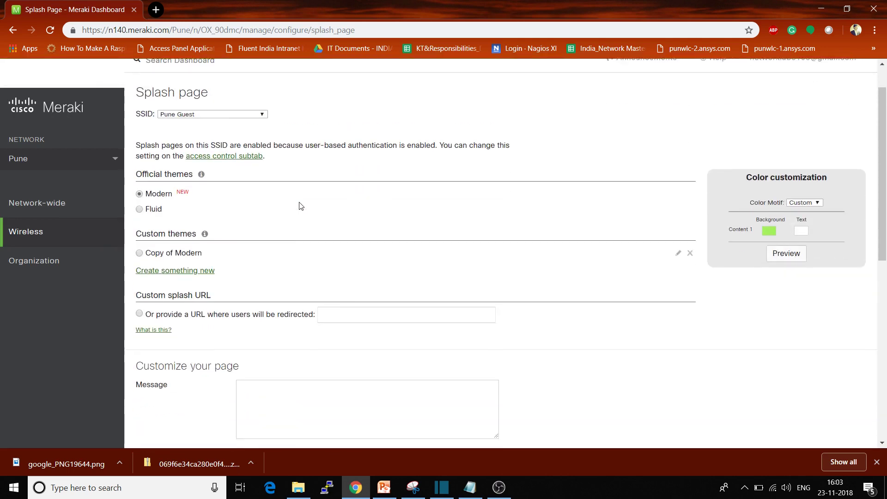
{"action": "scroll", "coordinate": [300, 206], "scroll_direction": "up", "scroll_amount": 1}
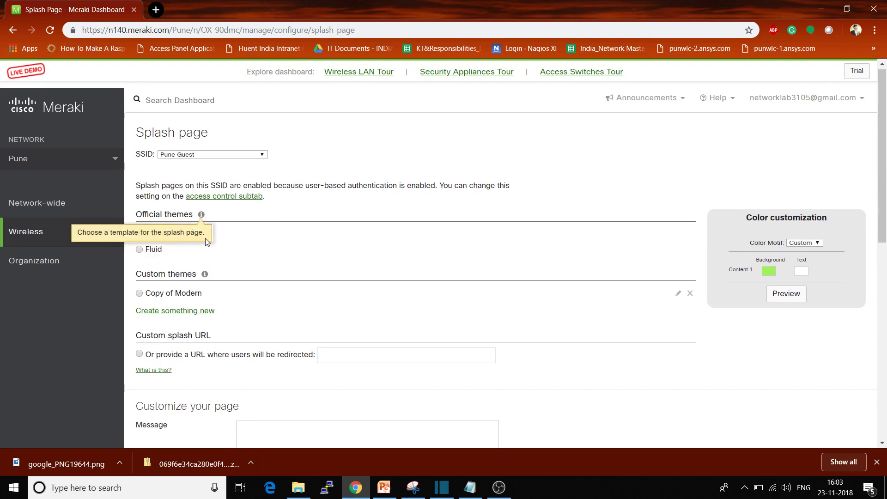
{"action": "scroll", "coordinate": [273, 249], "scroll_direction": "down", "scroll_amount": 1}
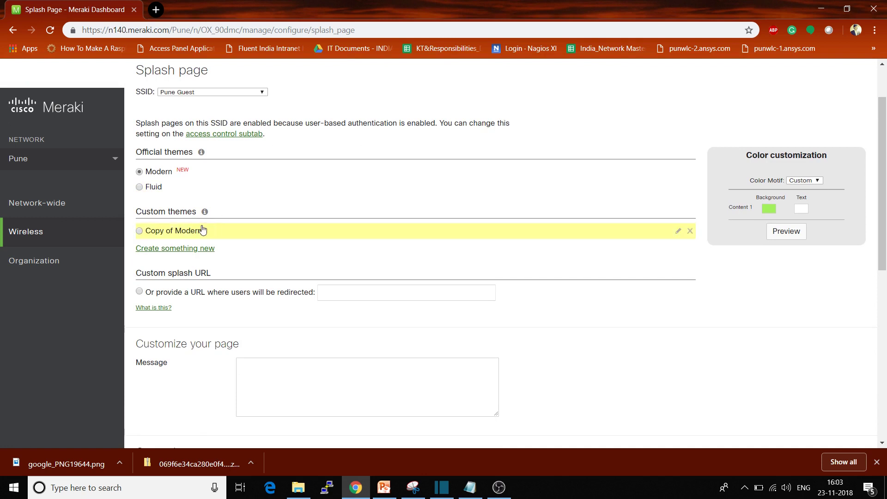
Create a new custom splash theme using Copy of Modern as its base
{"action": "left_click", "coordinate": [178, 248]}
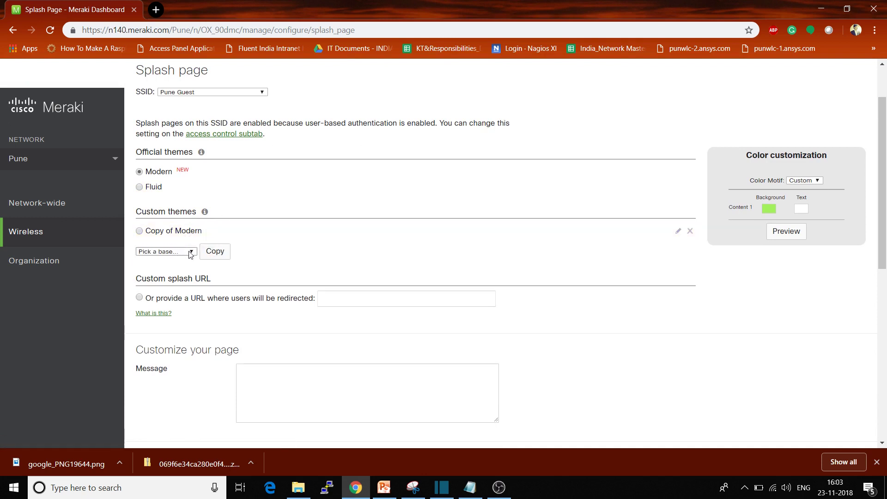
{"action": "left_click", "coordinate": [191, 253]}
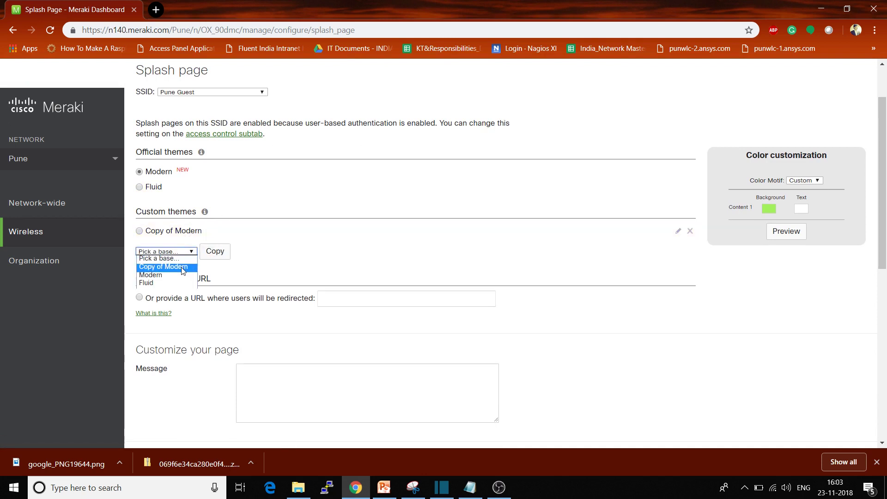
{"action": "left_click", "coordinate": [182, 270]}
{"action": "left_click", "coordinate": [214, 254]}
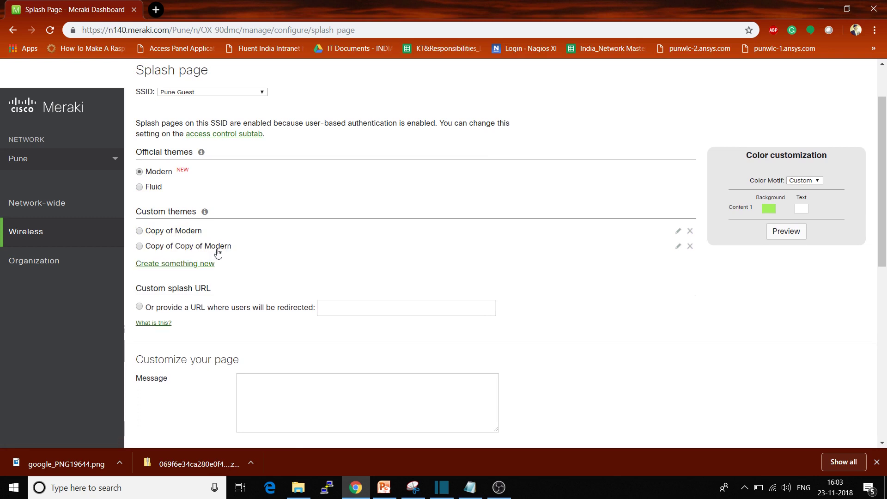
{"action": "scroll", "coordinate": [324, 257], "scroll_direction": "down", "scroll_amount": 1}
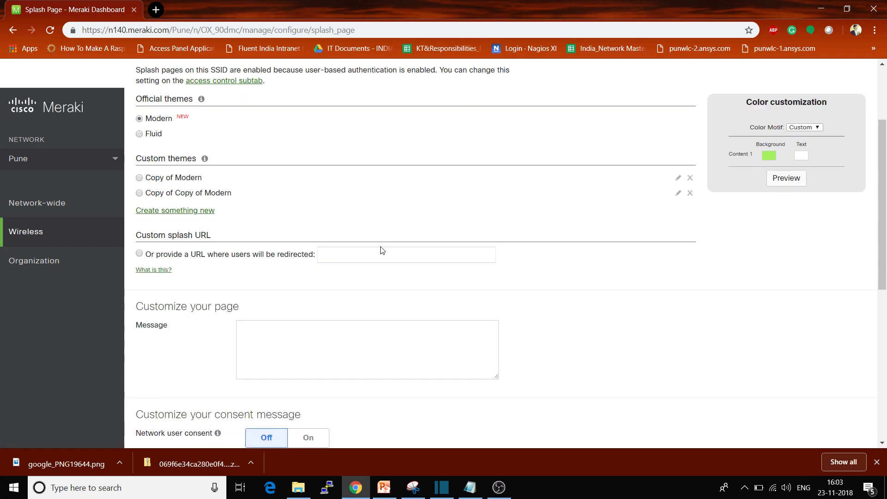
{"action": "left_click", "coordinate": [371, 255]}
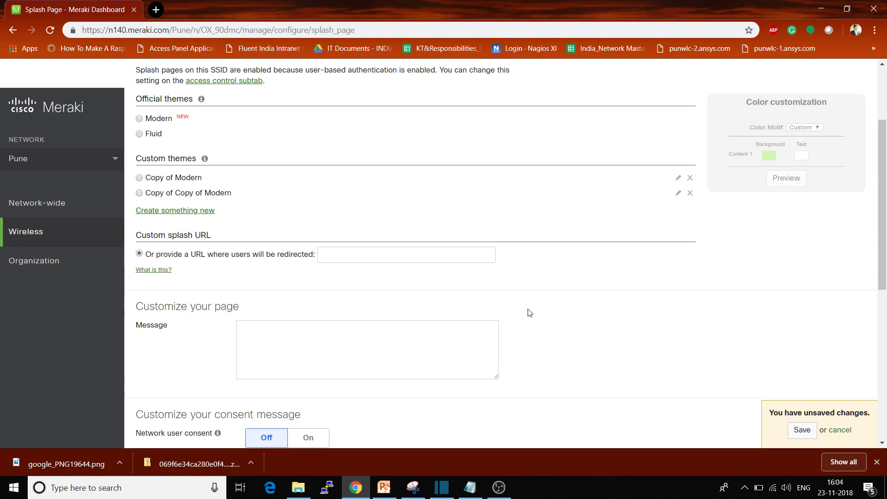
{"action": "left_click", "coordinate": [360, 259]}
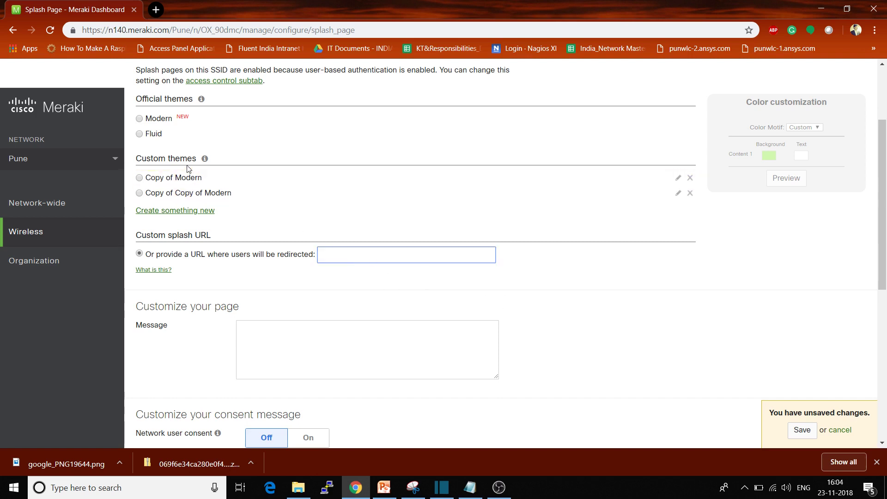
{"action": "left_click", "coordinate": [157, 119]}
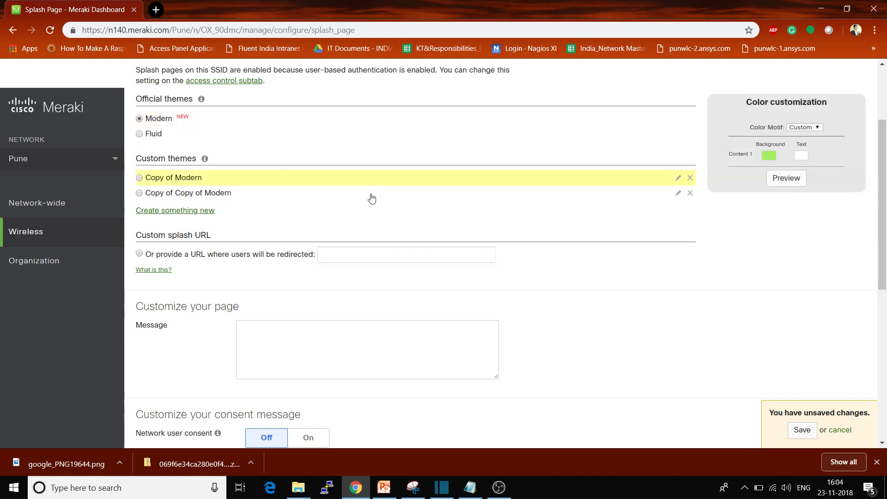
Set the Modern theme's Content 1 background color to red #eb422d and preview the Pune Guest splash page
{"action": "scroll", "coordinate": [375, 198], "scroll_direction": "up", "scroll_amount": 2}
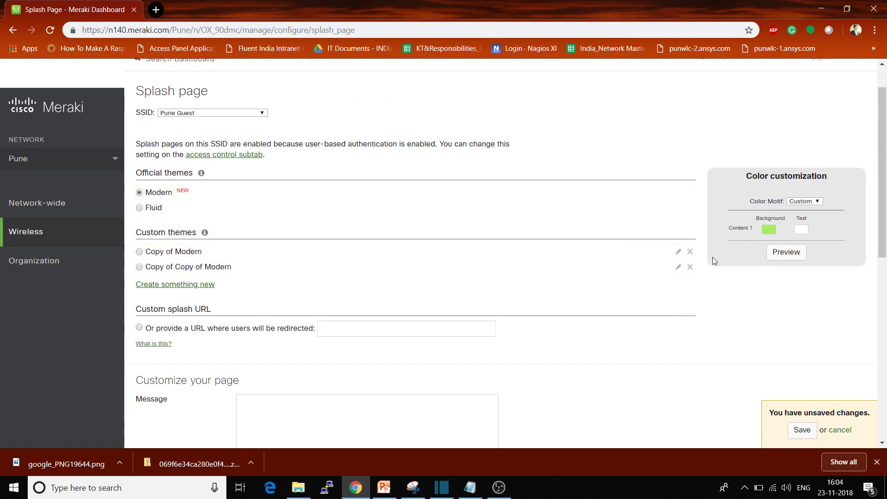
{"action": "left_click", "coordinate": [770, 229]}
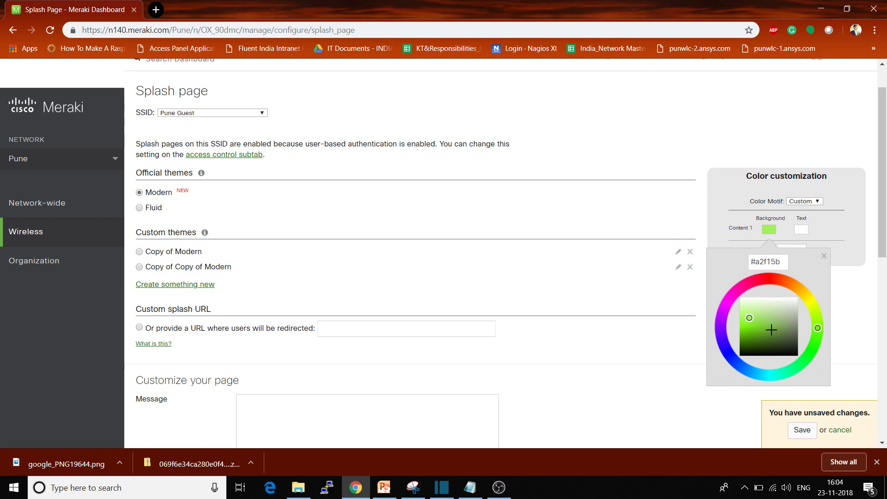
{"action": "left_click", "coordinate": [771, 330]}
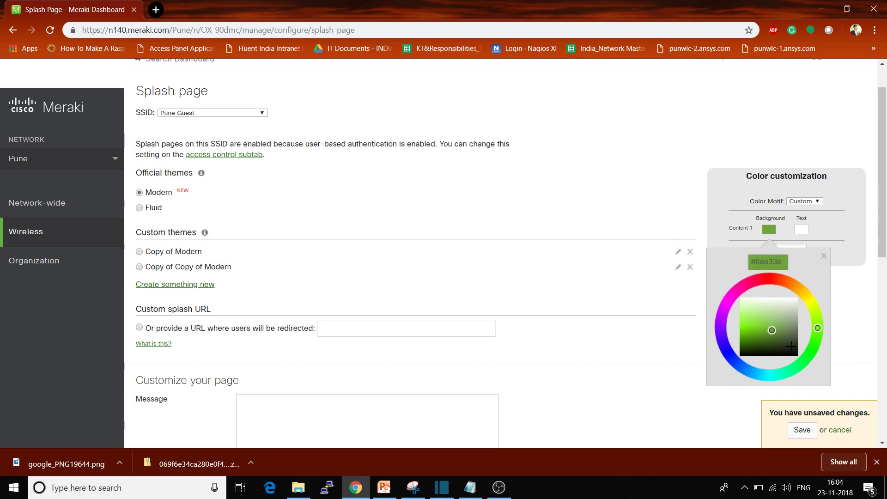
{"action": "left_click", "coordinate": [775, 277]}
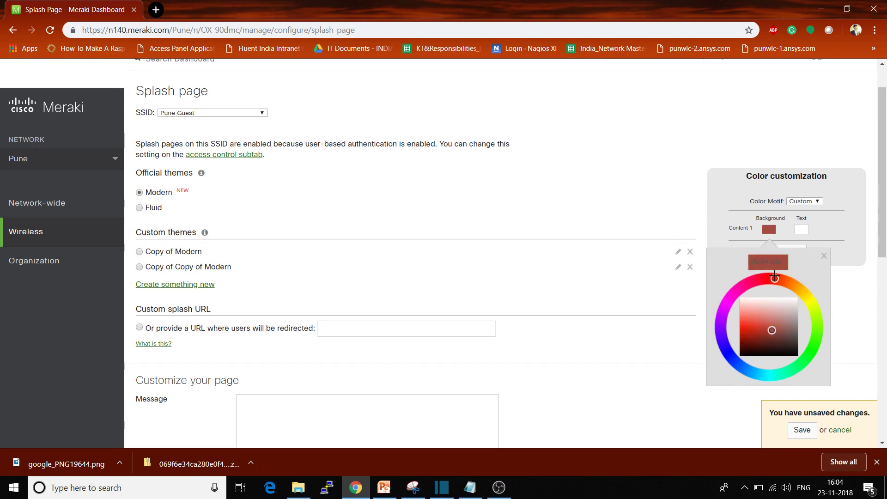
{"action": "left_click", "coordinate": [750, 322]}
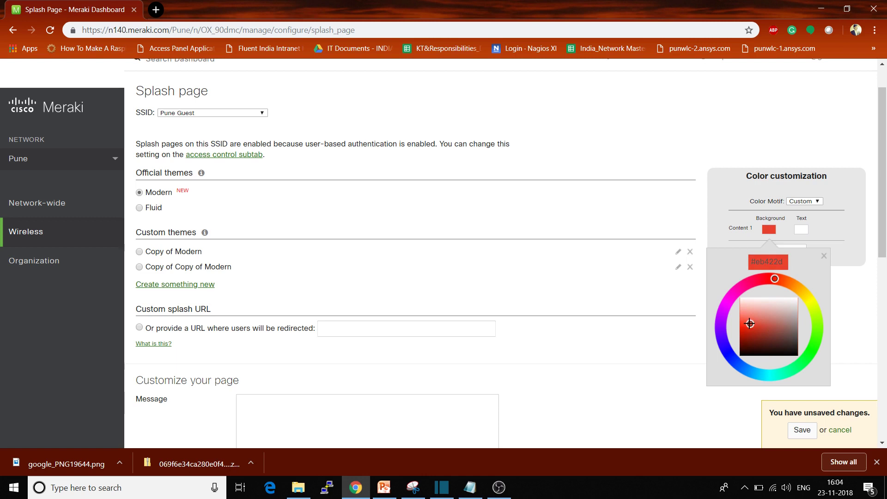
{"action": "left_click", "coordinate": [823, 257]}
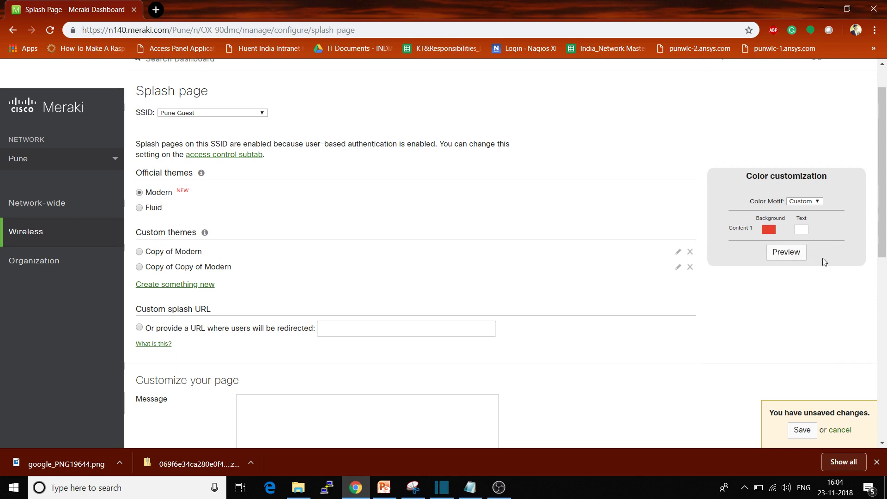
{"action": "left_click", "coordinate": [787, 253]}
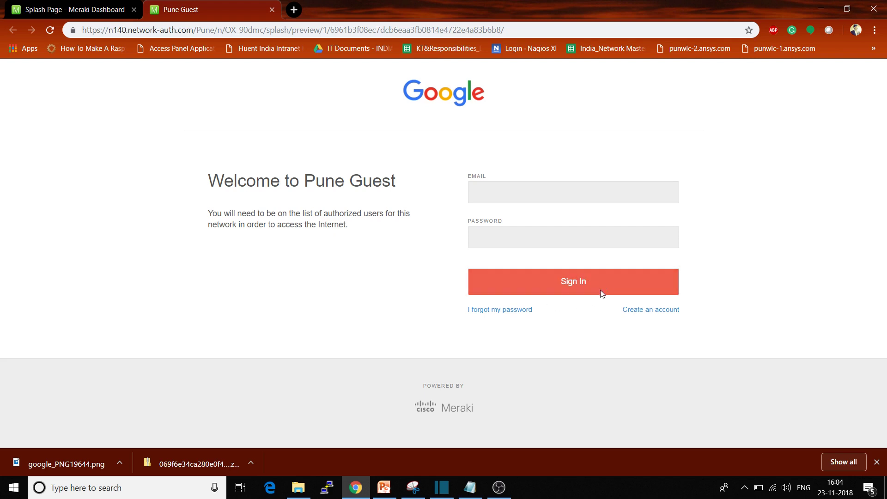
{"action": "left_click", "coordinate": [95, 5]}
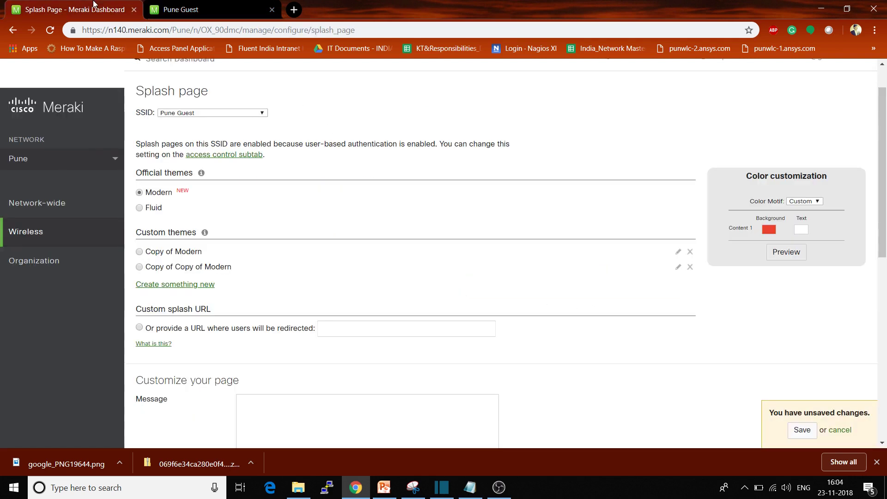
Set the Content 1 background color to yellow #f1f66a and compare its splash page preview with the red one
{"action": "left_click", "coordinate": [769, 231]}
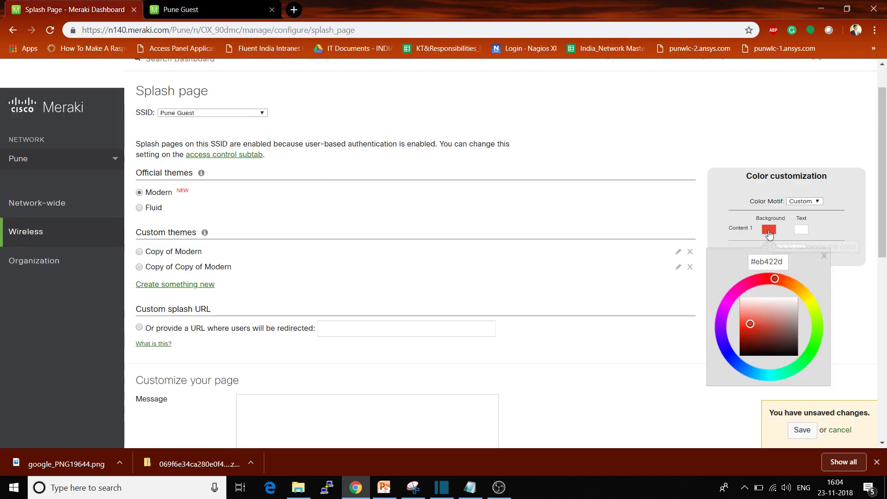
{"action": "left_click", "coordinate": [811, 303]}
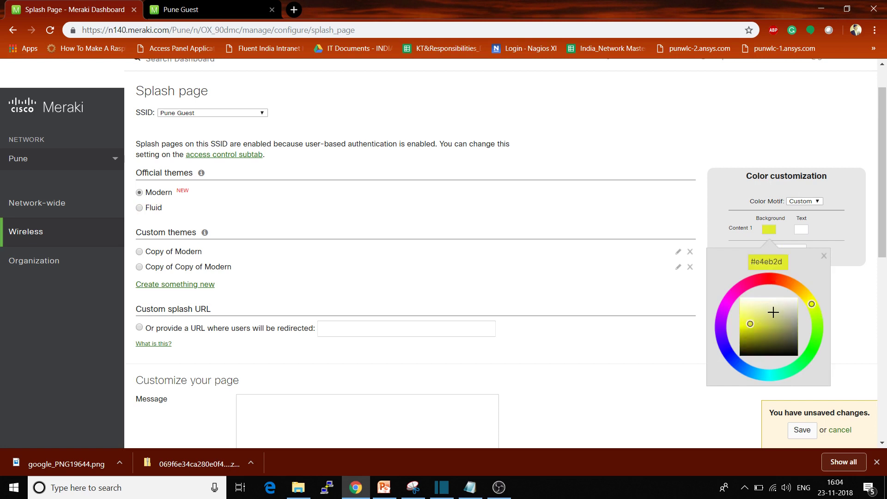
{"action": "left_click", "coordinate": [746, 315]}
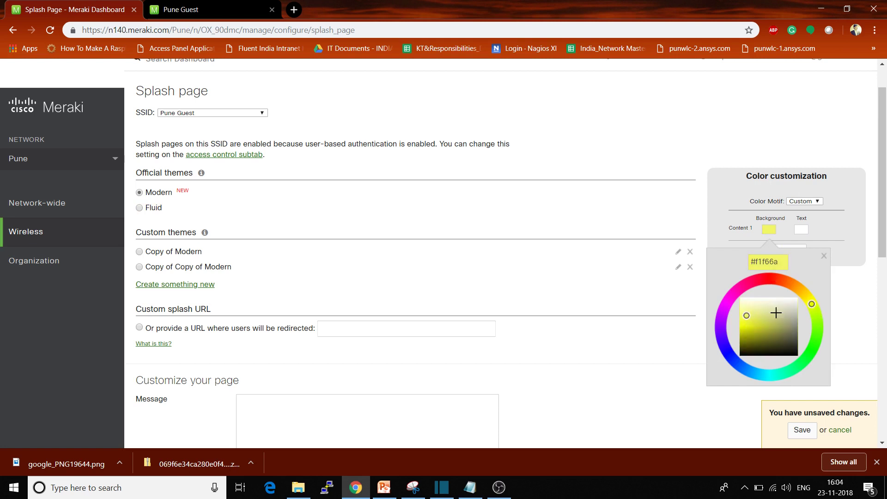
{"action": "left_click", "coordinate": [823, 256]}
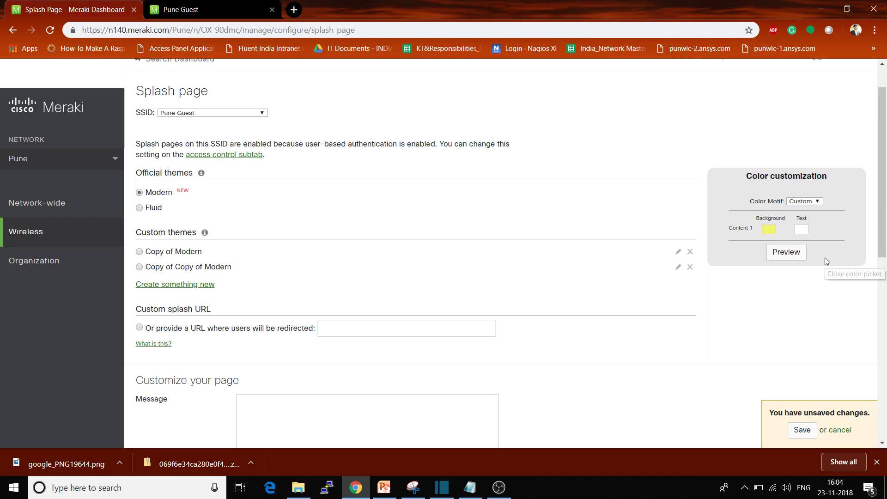
{"action": "left_click", "coordinate": [785, 254]}
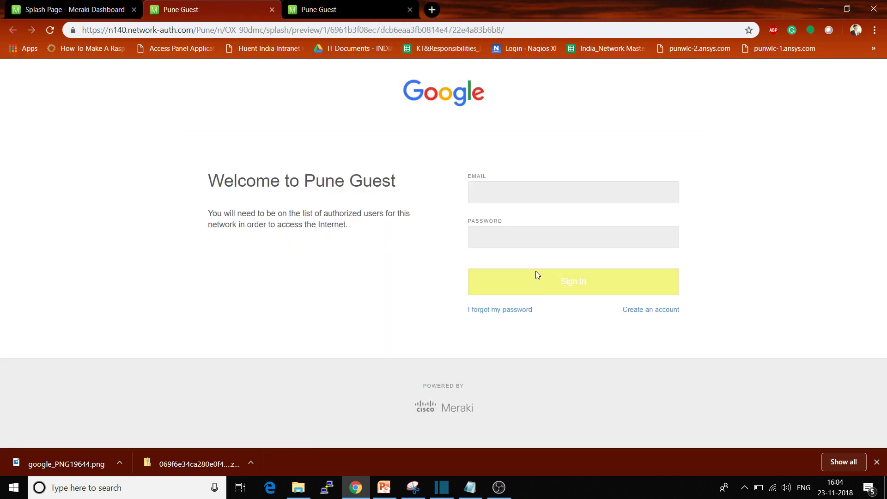
{"action": "left_click", "coordinate": [324, 3]}
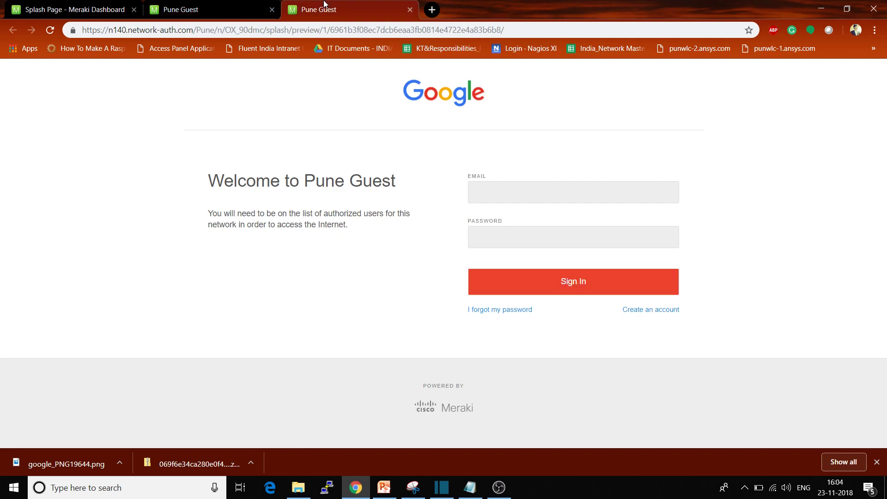
{"action": "left_click", "coordinate": [46, 9]}
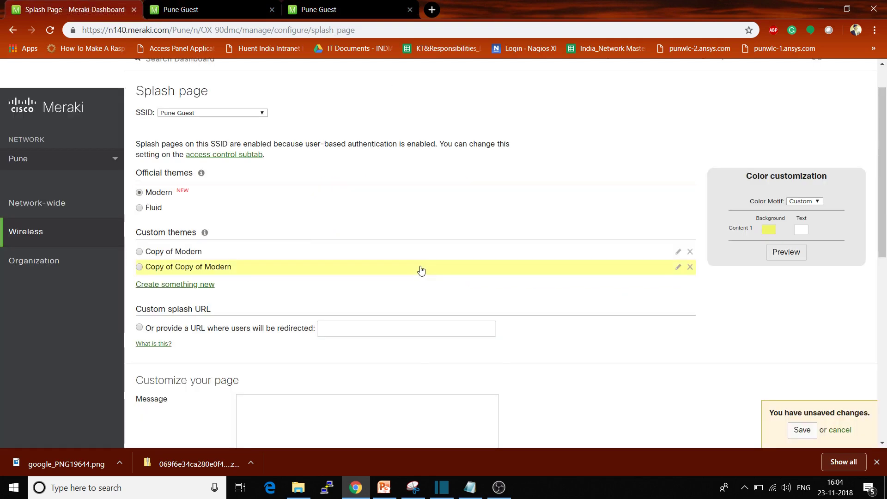
{"action": "scroll", "coordinate": [403, 236], "scroll_direction": "down", "scroll_amount": 1}
{"action": "scroll", "coordinate": [404, 238], "scroll_direction": "down", "scroll_amount": 2}
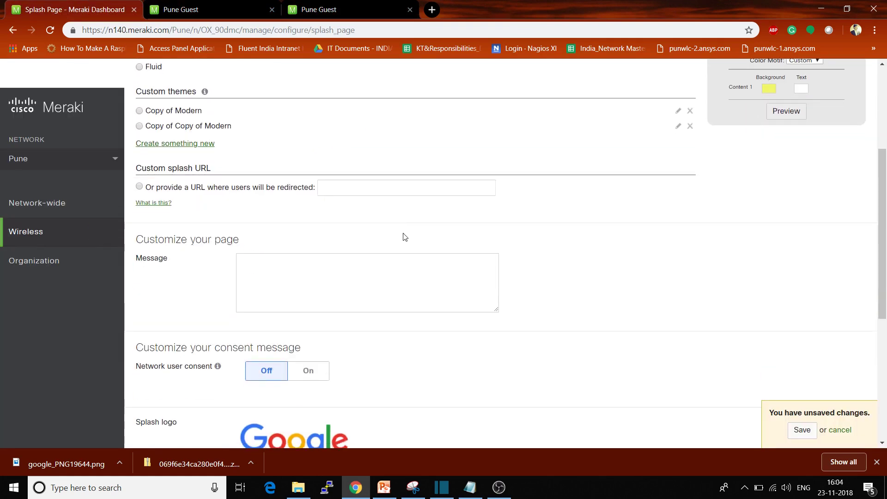
{"action": "left_click", "coordinate": [370, 187]}
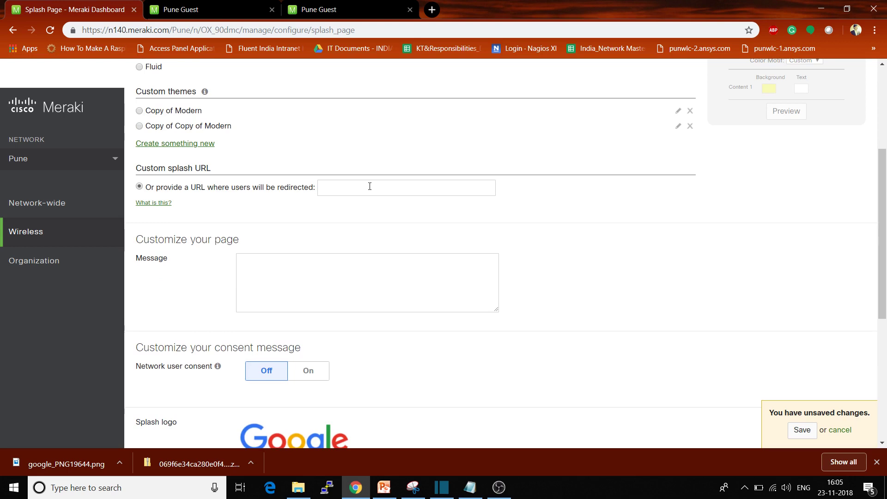
{"action": "scroll", "coordinate": [369, 187], "scroll_direction": "up", "scroll_amount": 2}
{"action": "left_click", "coordinate": [158, 136]}
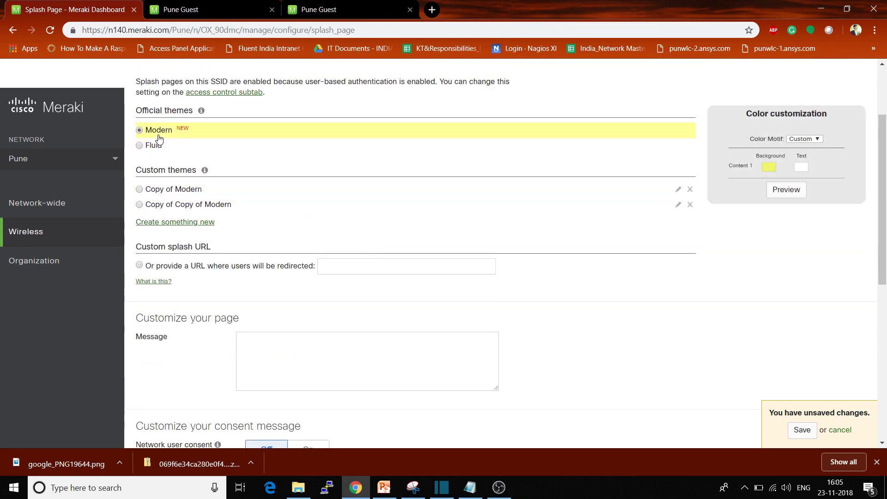
Enter "Welcome To Network Lab !!!!" as the splash page message, correcting the spelling of Network
{"action": "scroll", "coordinate": [582, 318], "scroll_direction": "down", "scroll_amount": 3}
{"action": "left_click", "coordinate": [340, 232]}
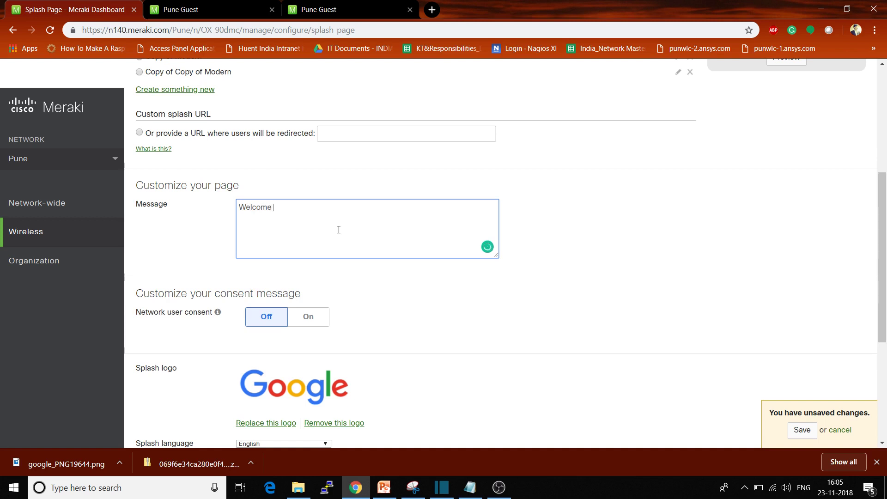
{"action": "type", "text": "To Networ"}
{"action": "key", "text": "BackSpace"}
{"action": "type", "text": "k Lab !!!!"}
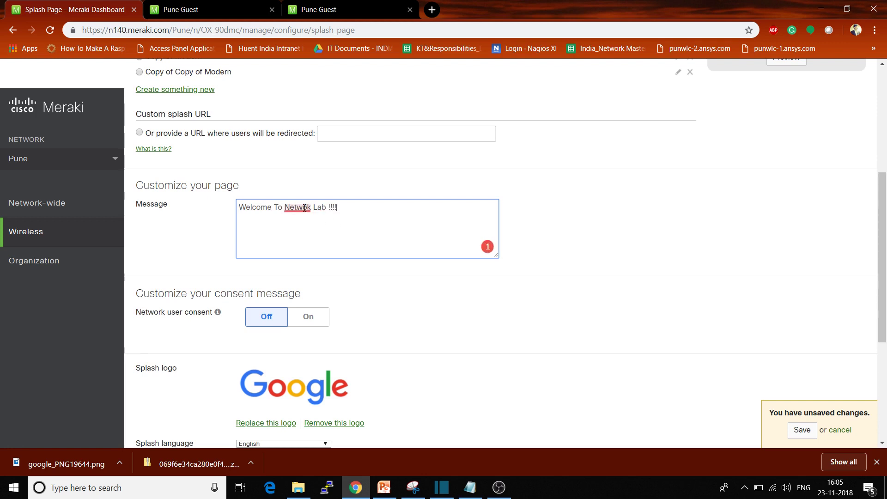
{"action": "mouse_move", "coordinate": [298, 207]}
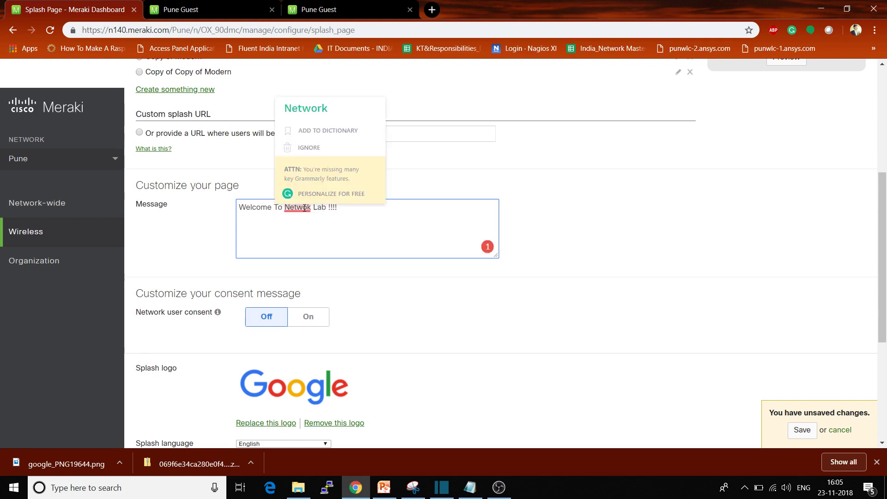
{"action": "left_click", "coordinate": [312, 109]}
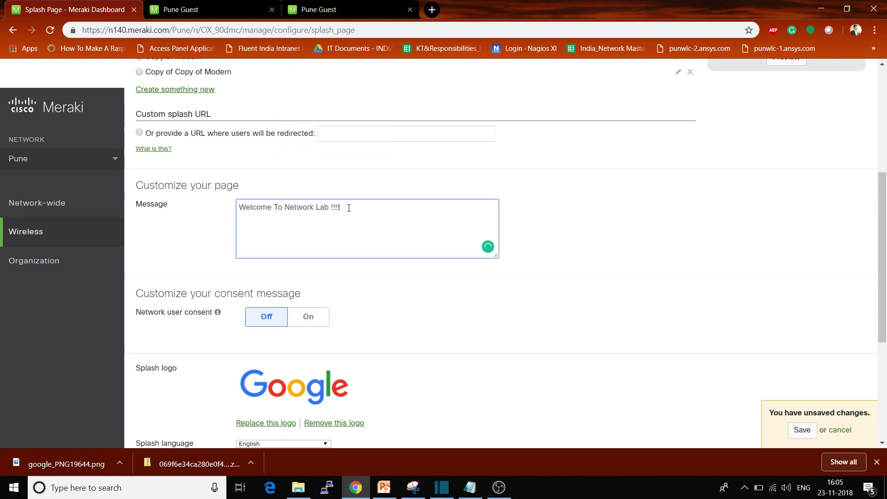
{"action": "left_click", "coordinate": [446, 301]}
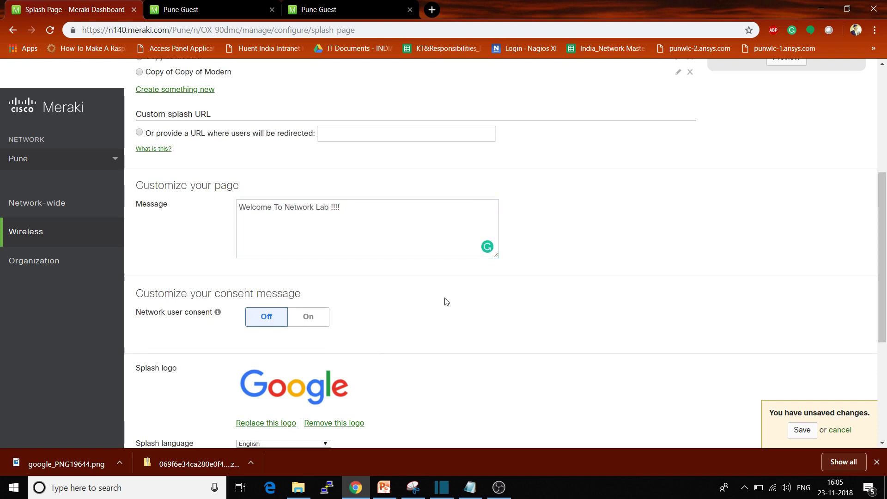
Remove the splash logo and save the splash page changes, closing both Pune Guest preview pages
{"action": "scroll", "coordinate": [447, 301], "scroll_direction": "down", "scroll_amount": 5}
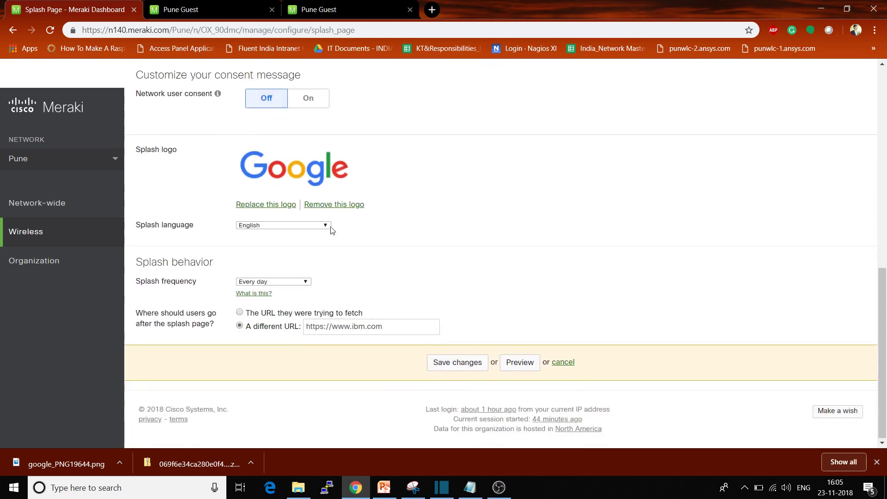
{"action": "left_click", "coordinate": [328, 204]}
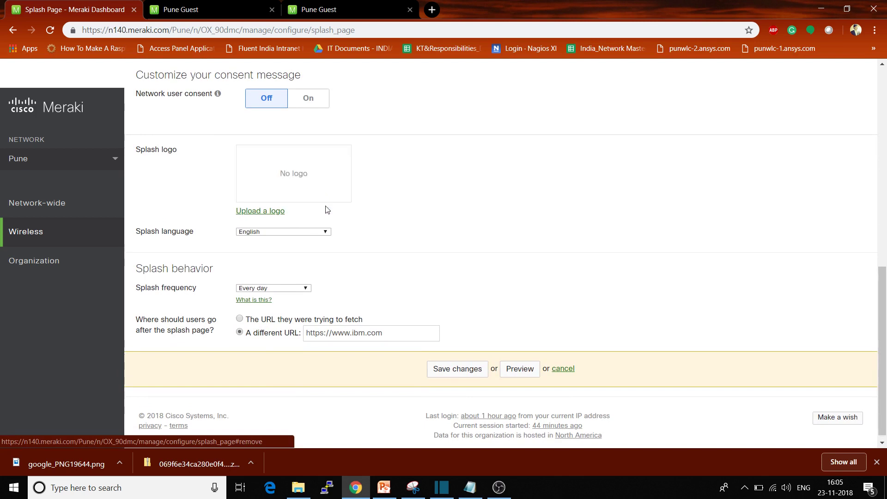
{"action": "left_click", "coordinate": [457, 372]}
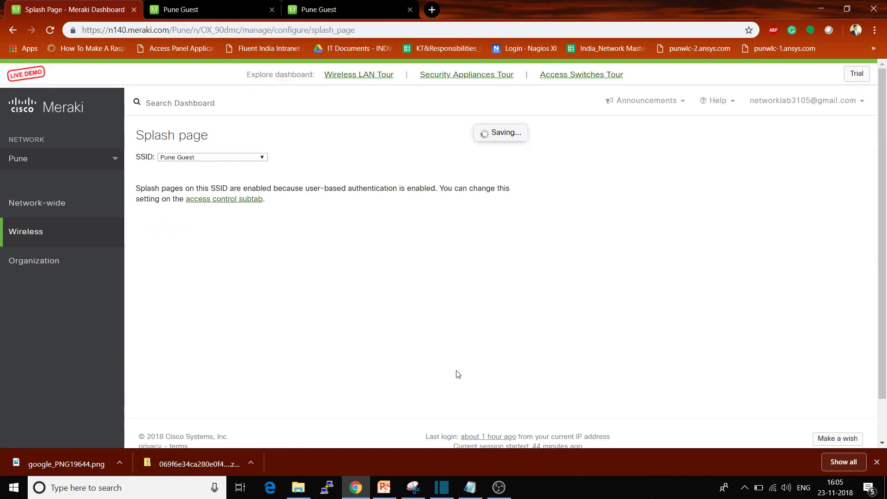
{"action": "left_click", "coordinate": [272, 9]}
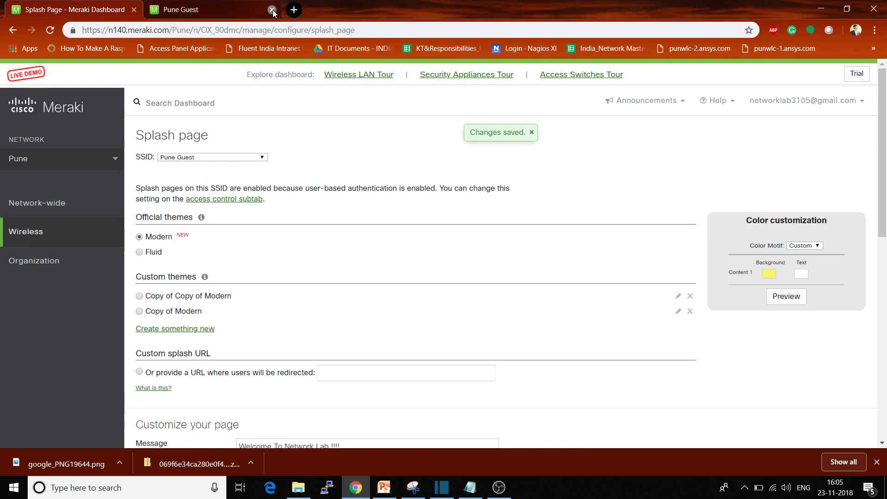
{"action": "left_click", "coordinate": [272, 10]}
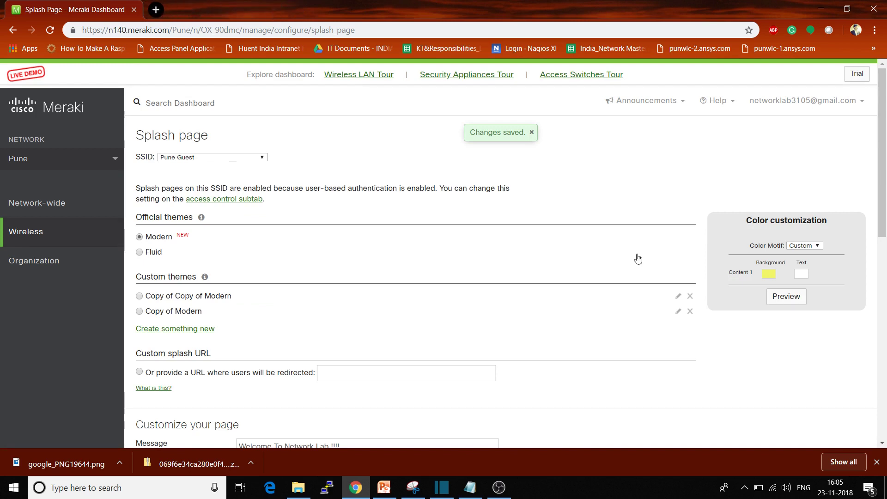
Preview the Pune Guest splash page and check its custom welcome message
{"action": "left_click", "coordinate": [786, 297]}
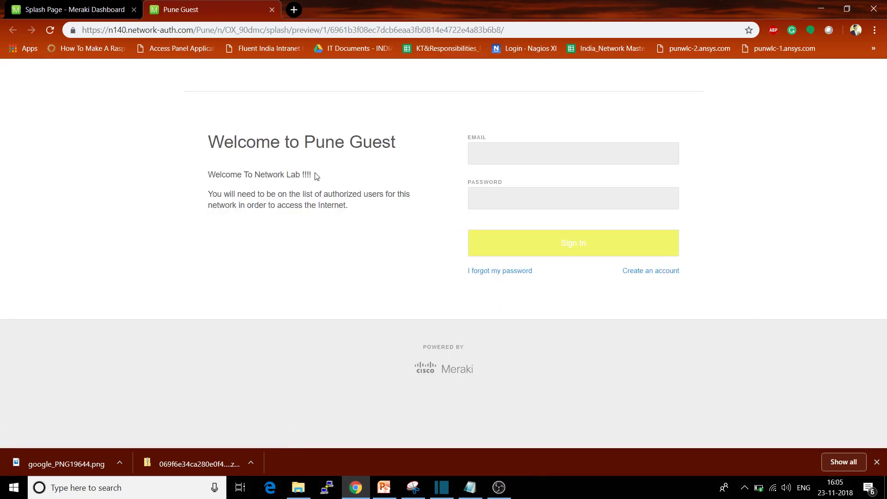
{"action": "left_click_drag", "start_coordinate": [315, 176], "coordinate": [201, 173]}
{"action": "left_click", "coordinate": [309, 215]}
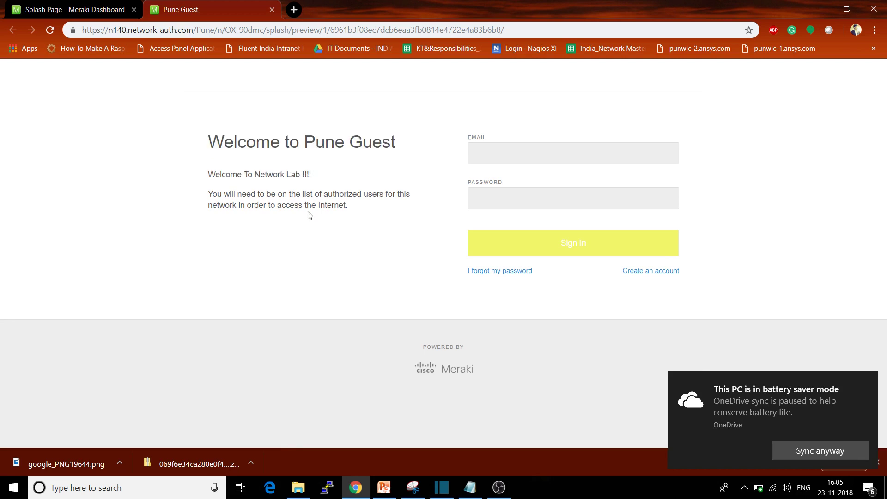
{"action": "left_click_drag", "start_coordinate": [321, 179], "coordinate": [189, 183]}
{"action": "left_click", "coordinate": [264, 291]}
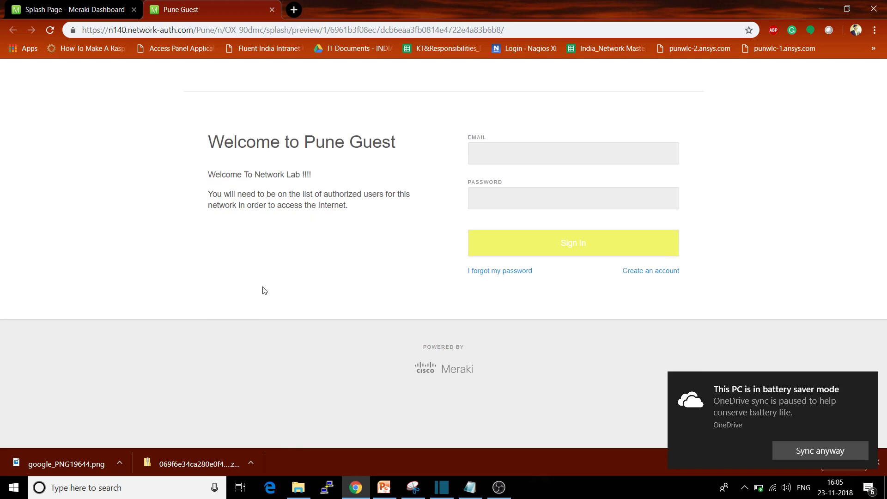
Set the Modern theme's Content 1 background color to green #91e93a
{"action": "left_click", "coordinate": [58, 4]}
{"action": "left_click", "coordinate": [768, 276]}
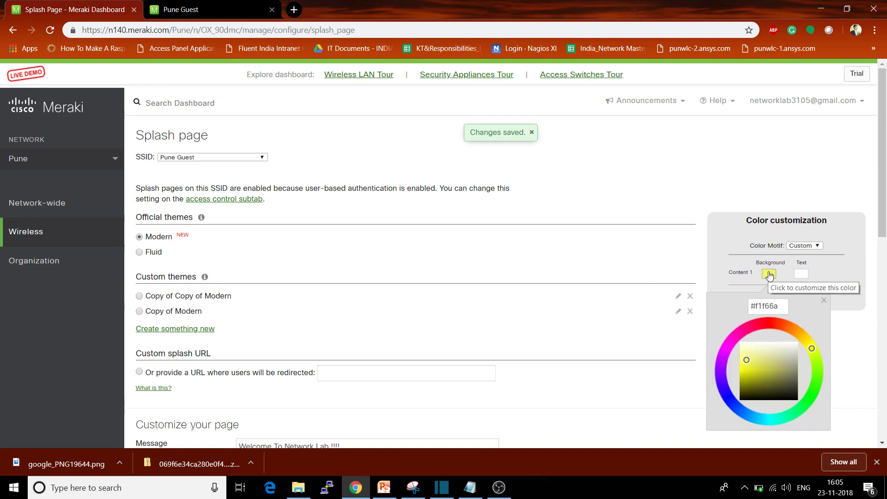
{"action": "left_click", "coordinate": [819, 371]}
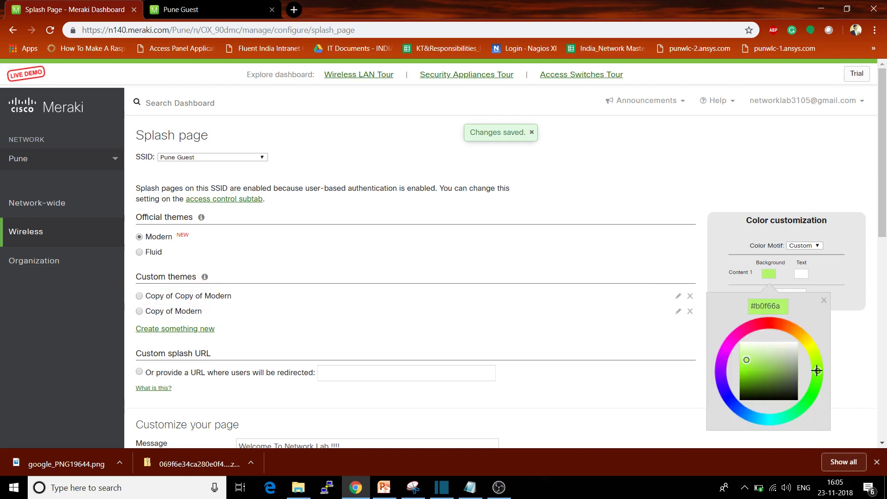
{"action": "left_click", "coordinate": [751, 367]}
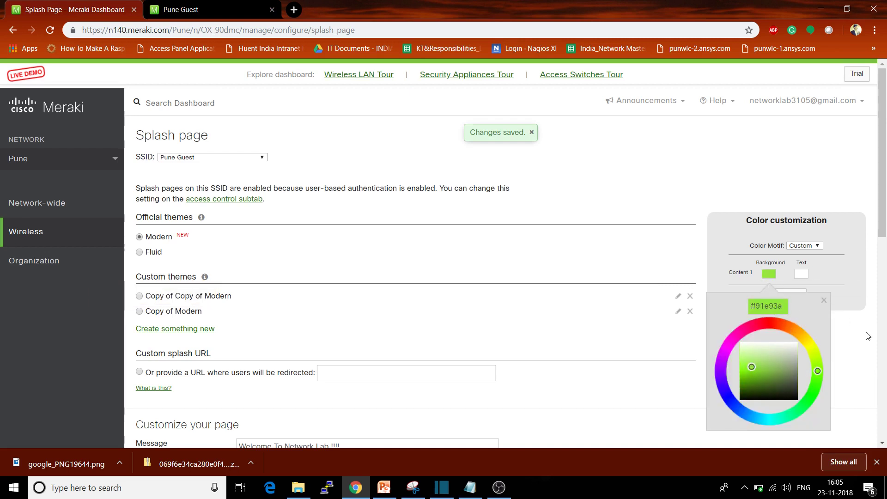
{"action": "left_click", "coordinate": [824, 301]}
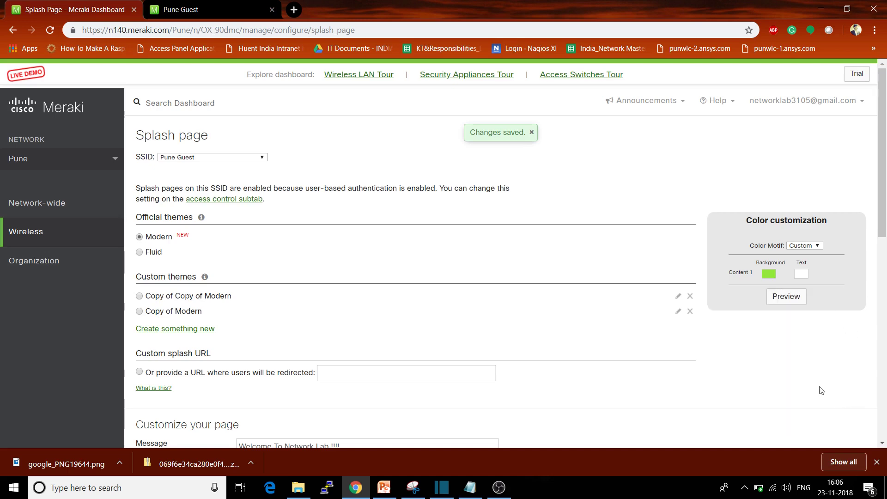
Check the logo area in the Pune Guest preview and open the splash logo upload option
{"action": "scroll", "coordinate": [742, 348], "scroll_direction": "down", "scroll_amount": 5}
{"action": "scroll", "coordinate": [742, 348], "scroll_direction": "down", "scroll_amount": 4}
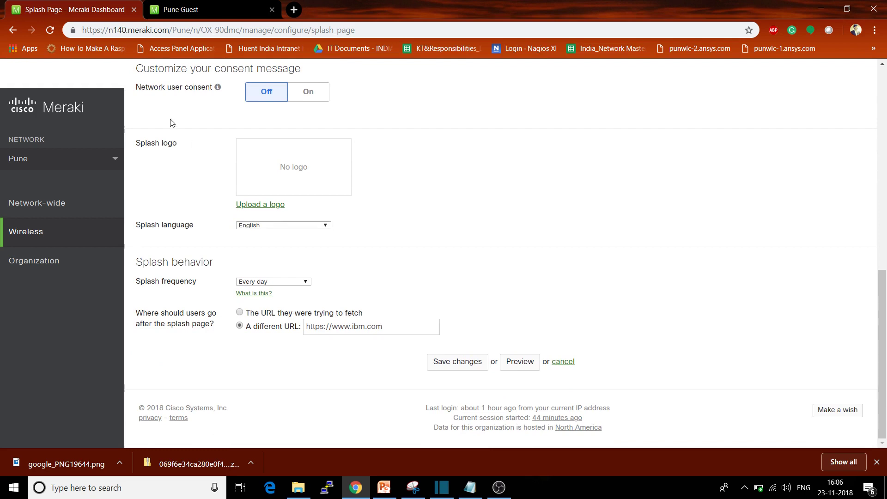
{"action": "key", "text": "ctrl+Tab"}
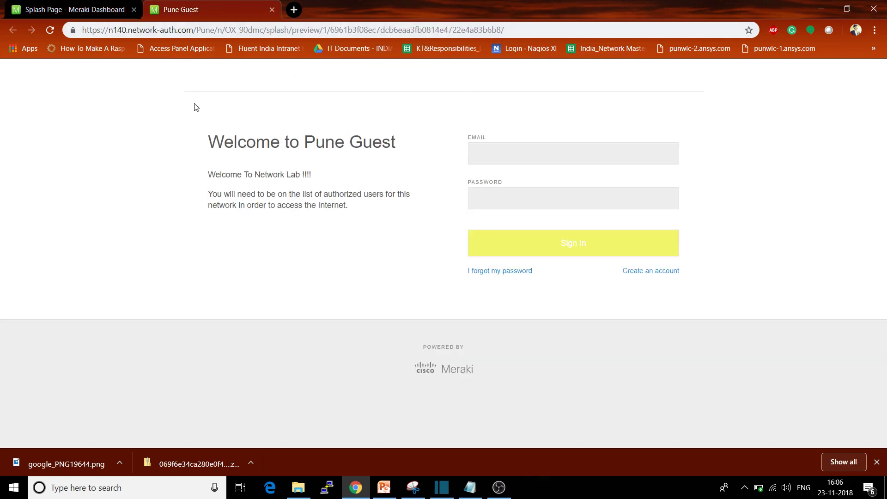
{"action": "left_click", "coordinate": [78, 9]}
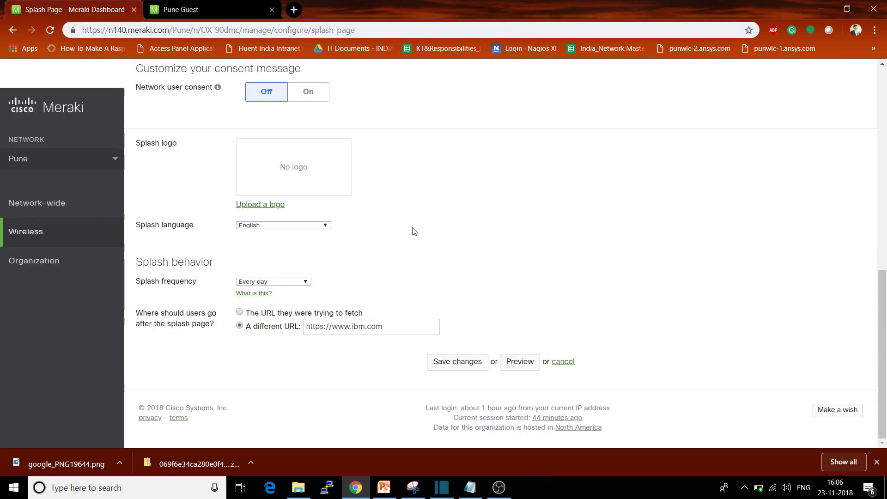
{"action": "left_click", "coordinate": [263, 206]}
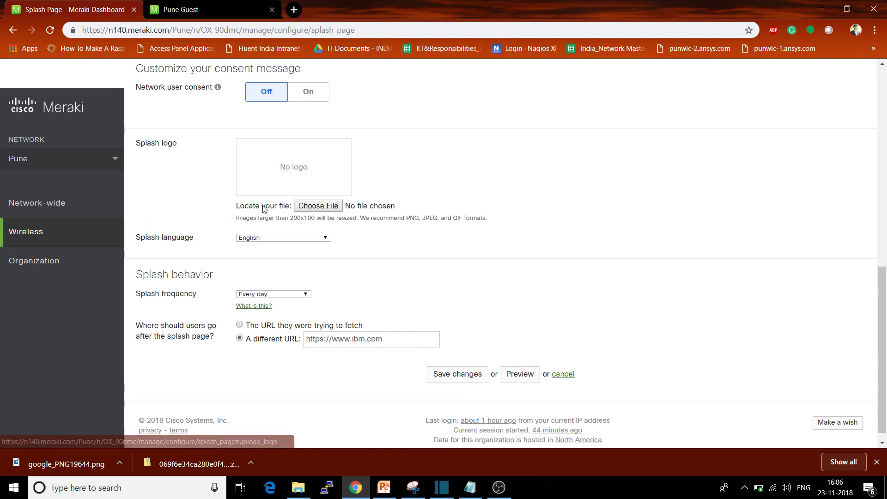
{"action": "left_click", "coordinate": [325, 207]}
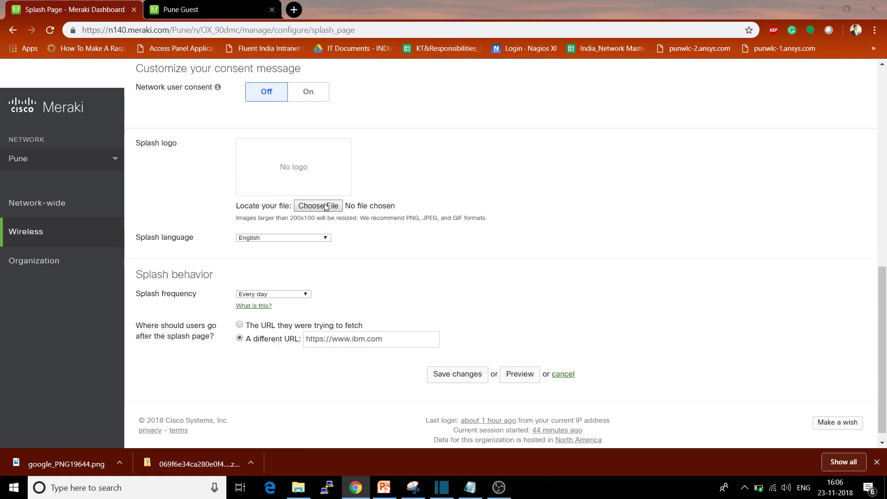
{"action": "left_click", "coordinate": [265, 189]}
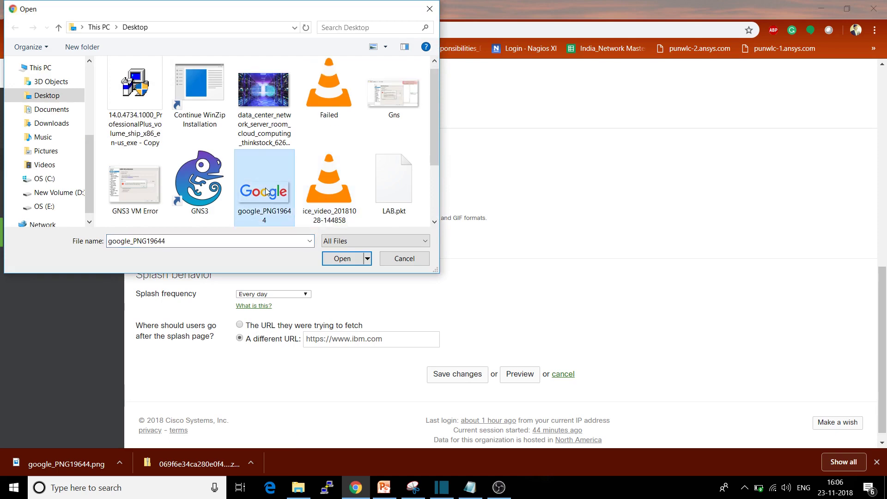
{"action": "scroll", "coordinate": [335, 165], "scroll_direction": "down", "scroll_amount": 2}
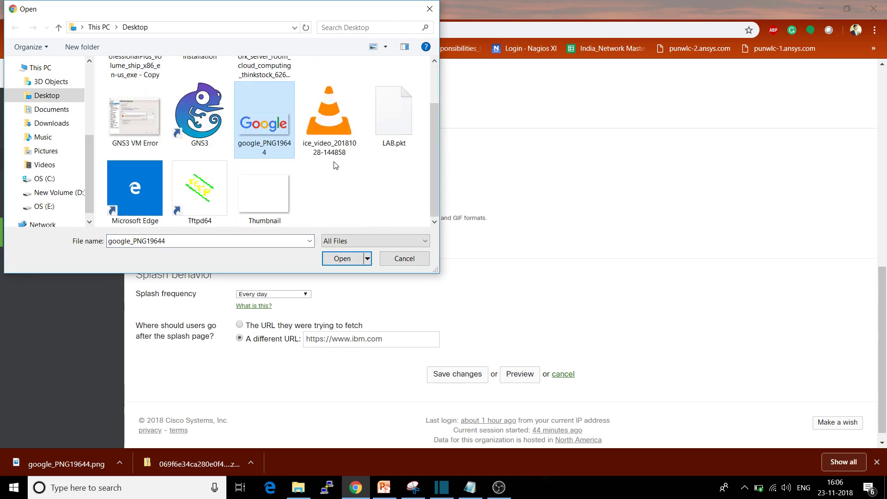
{"action": "left_click", "coordinate": [430, 8]}
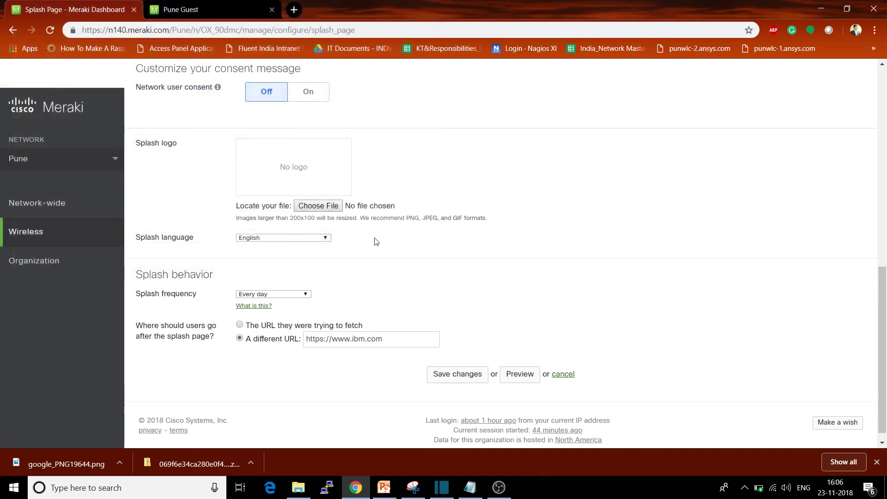
Upload google_PNG19644 from the Desktop as the splash logo
{"action": "left_click_drag", "start_coordinate": [416, 218], "coordinate": [430, 218]}
{"action": "left_click", "coordinate": [489, 226]}
{"action": "left_click", "coordinate": [318, 206]}
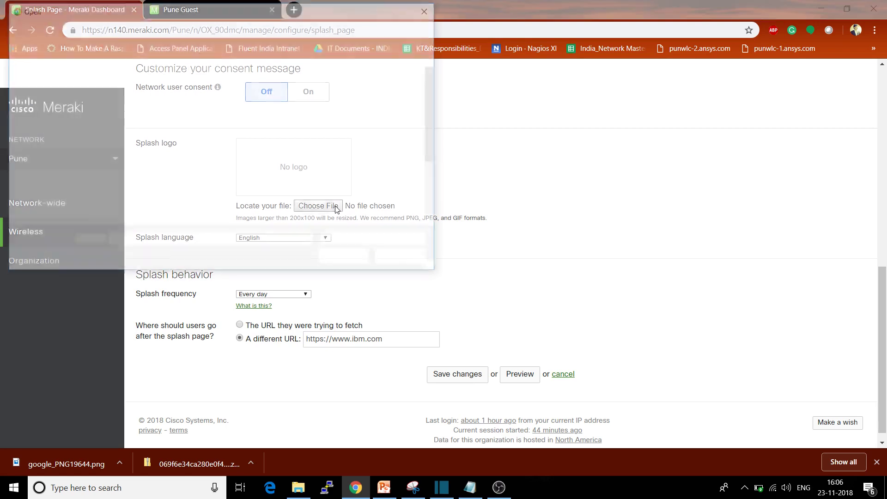
{"action": "left_click", "coordinate": [264, 201]}
{"action": "left_click", "coordinate": [343, 258]}
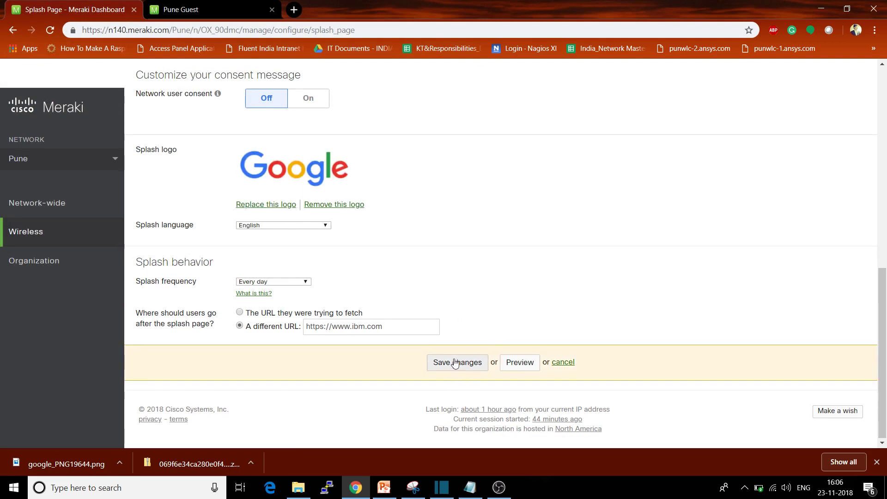
Clear the different URL for users after the splash page and try to save the changes with it blank
{"action": "left_click", "coordinate": [333, 314]}
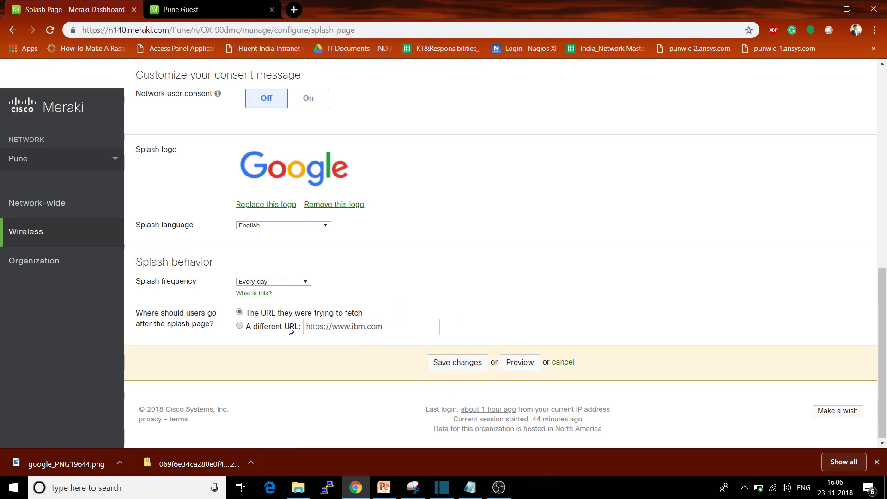
{"action": "triple_click", "coordinate": [396, 327]}
{"action": "key", "text": "BackSpace"}
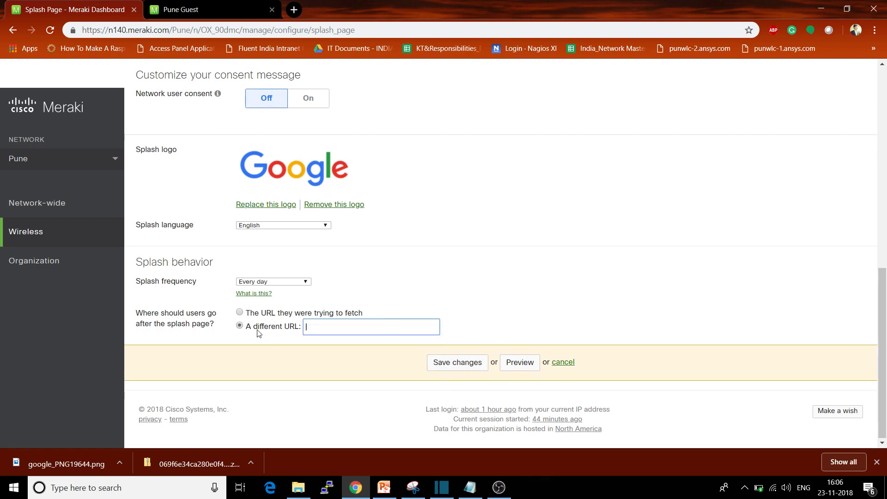
{"action": "left_click", "coordinate": [478, 363]}
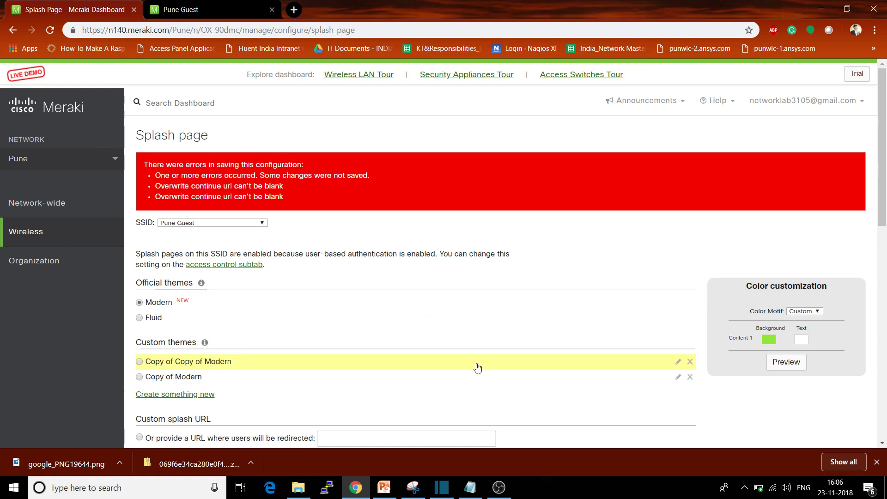
Send users to the URL they were trying to fetch after the splash page and save the changes
{"action": "scroll", "coordinate": [478, 367], "scroll_direction": "down", "scroll_amount": 1}
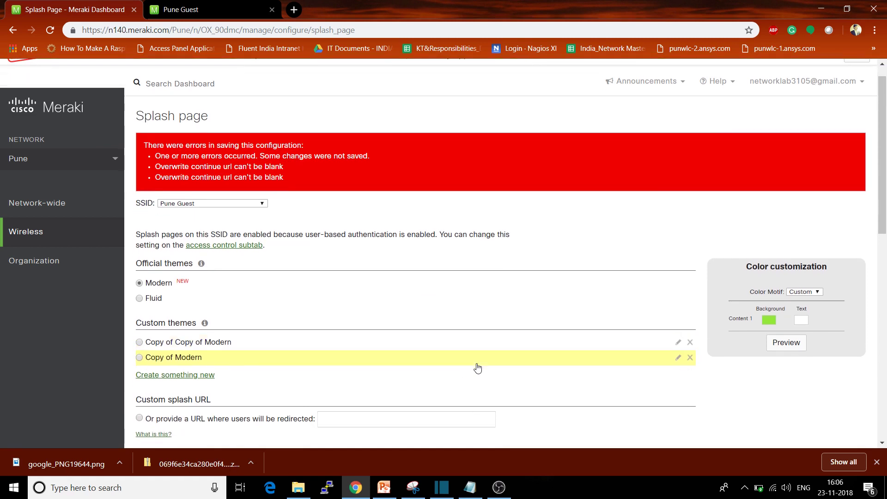
{"action": "scroll", "coordinate": [478, 367], "scroll_direction": "down", "scroll_amount": 5}
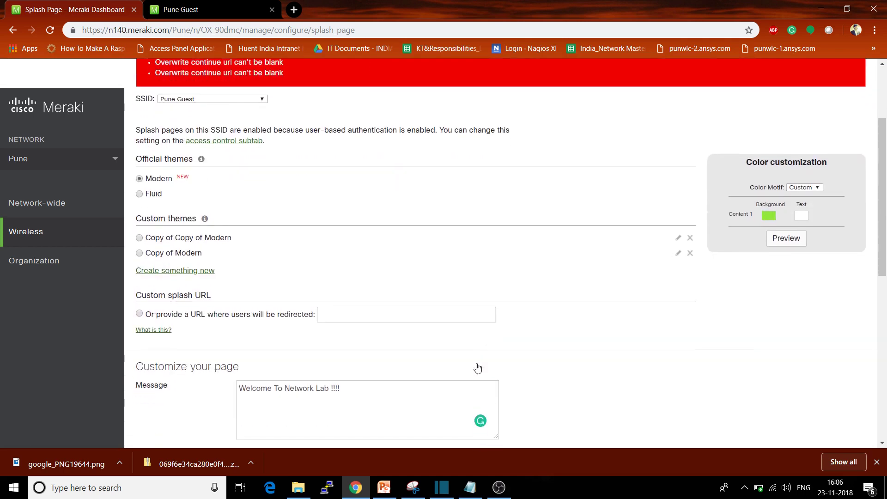
{"action": "scroll", "coordinate": [477, 368], "scroll_direction": "down", "scroll_amount": 3}
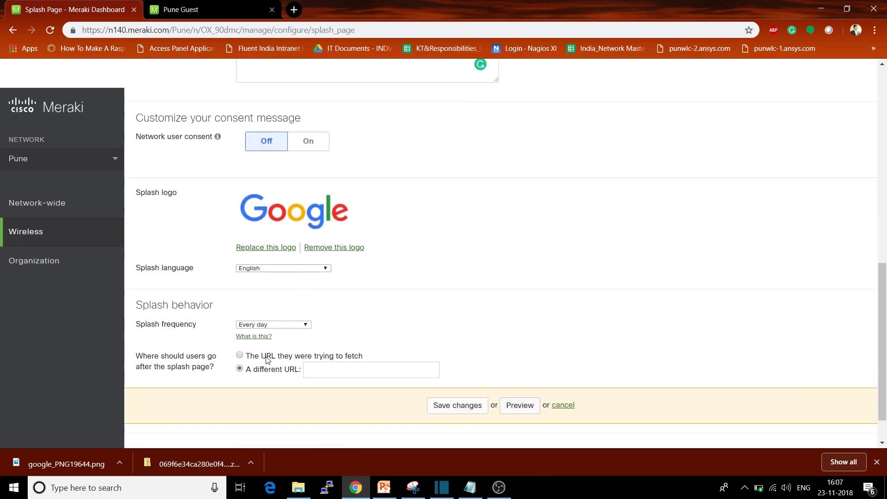
{"action": "left_click", "coordinate": [462, 410]}
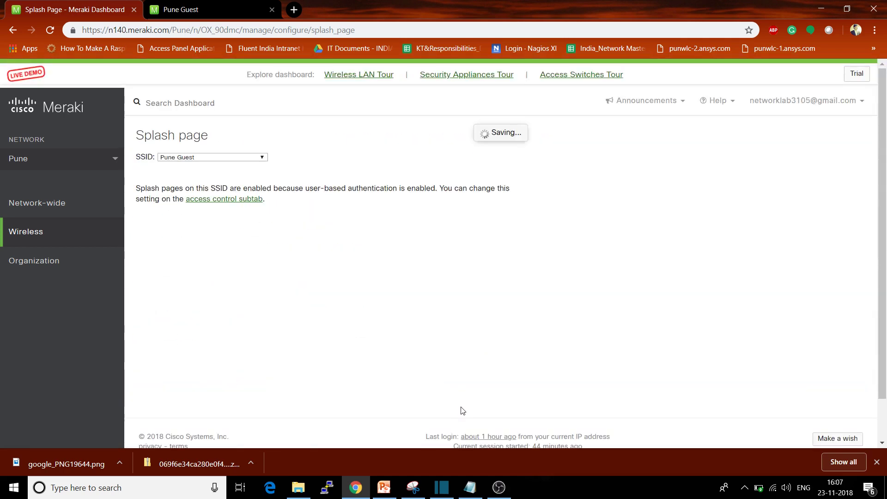
Preview the saved Pune Guest splash page and compare its logo, message and button color with the earlier preview
{"action": "scroll", "coordinate": [435, 272], "scroll_direction": "down", "scroll_amount": 2}
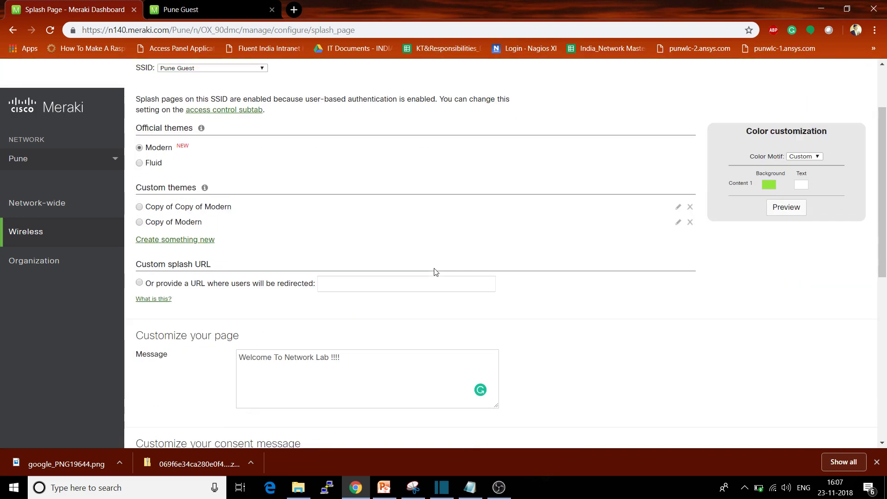
{"action": "left_click", "coordinate": [792, 204]}
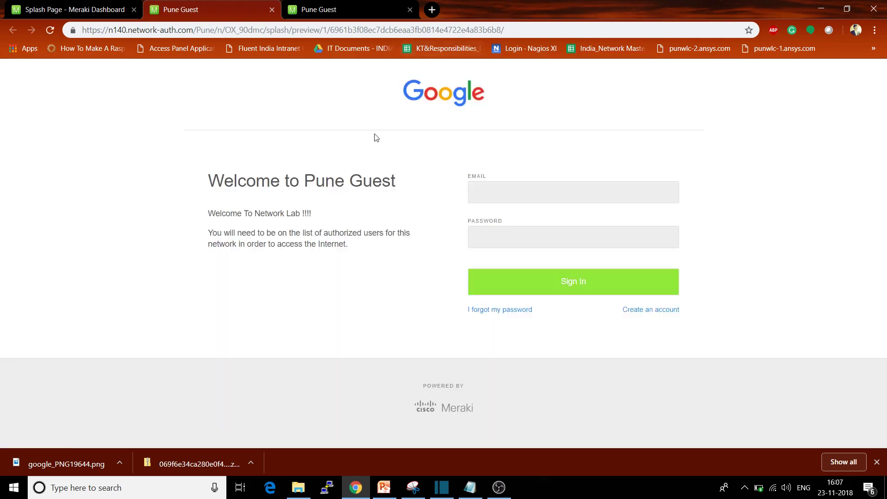
{"action": "left_click", "coordinate": [335, 6]}
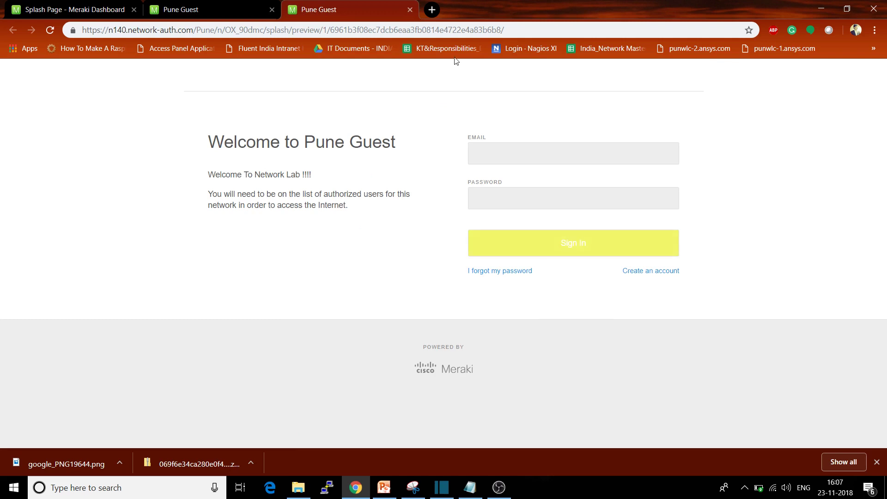
{"action": "left_click", "coordinate": [224, 1]}
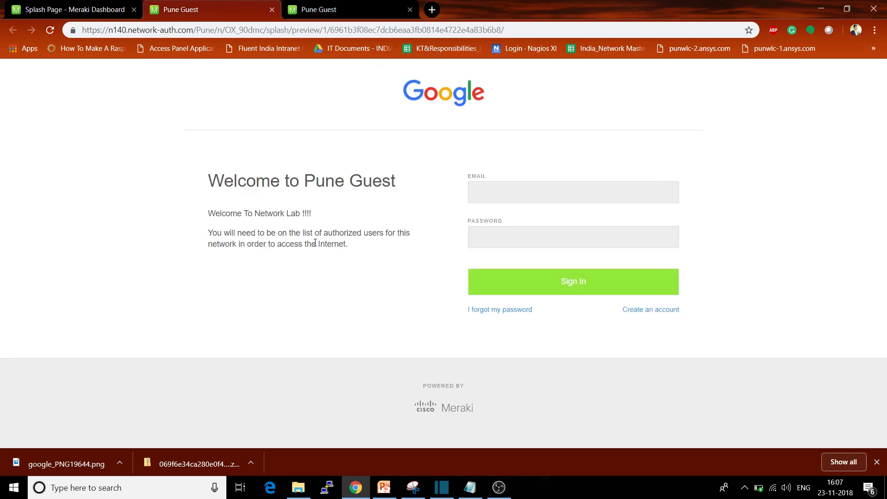
{"action": "left_click_drag", "start_coordinate": [317, 214], "coordinate": [220, 213]}
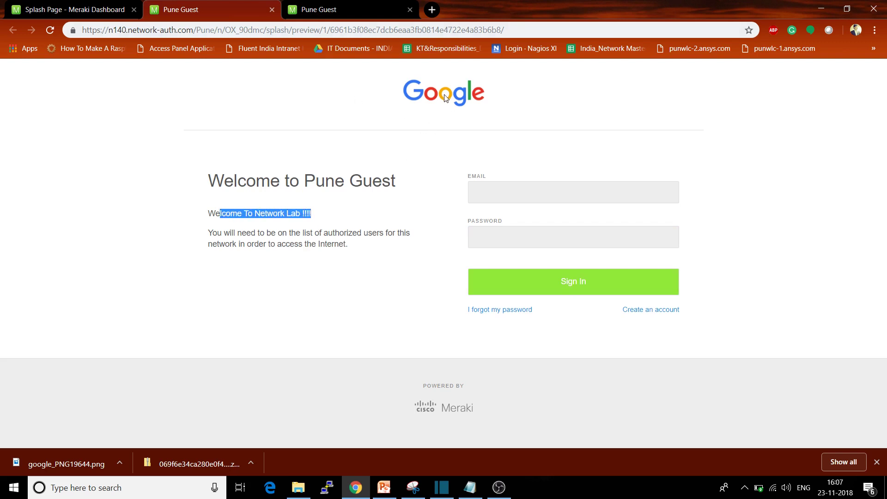
{"action": "left_click", "coordinate": [521, 115]}
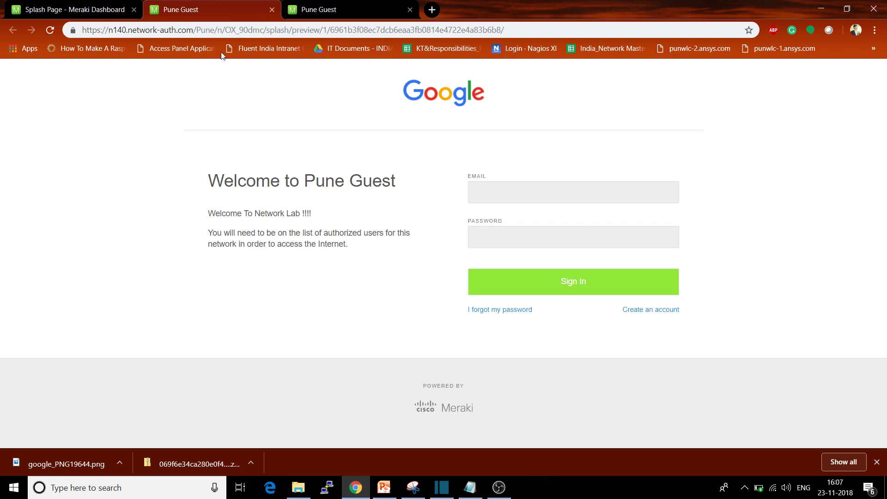
Select the custom splash URL option on the splash page settings, leaving its redirect URL blank
{"action": "left_click", "coordinate": [122, 5]}
{"action": "scroll", "coordinate": [610, 321], "scroll_direction": "down", "scroll_amount": 2}
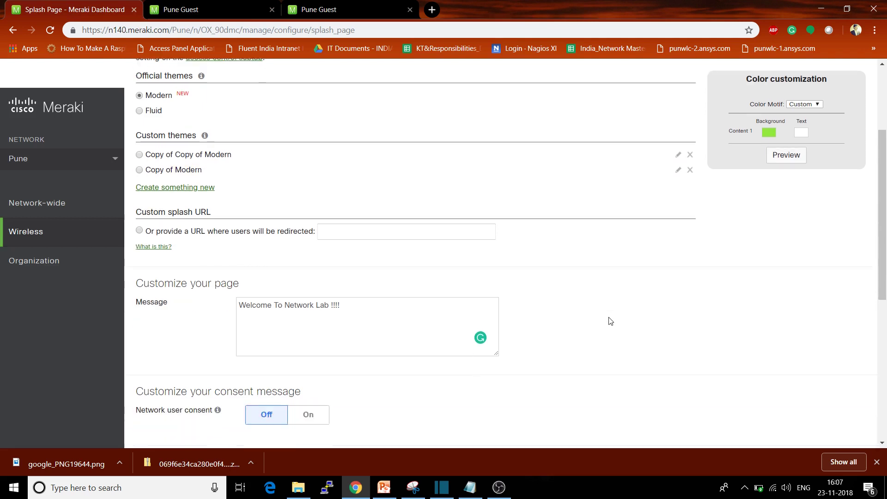
{"action": "left_click", "coordinate": [422, 211]}
{"action": "left_click", "coordinate": [405, 202]}
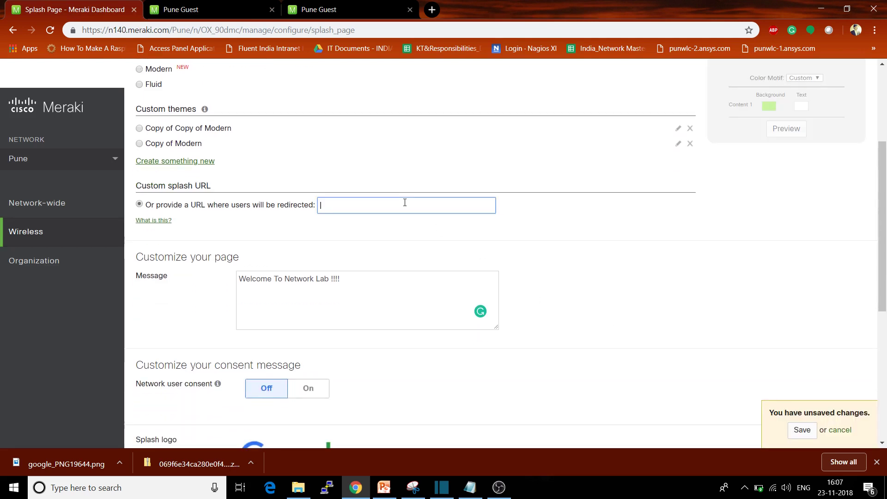
{"action": "left_click", "coordinate": [695, 307]}
Examine the interval options available for the splash frequency
{"action": "scroll", "coordinate": [696, 307], "scroll_direction": "down", "scroll_amount": 6}
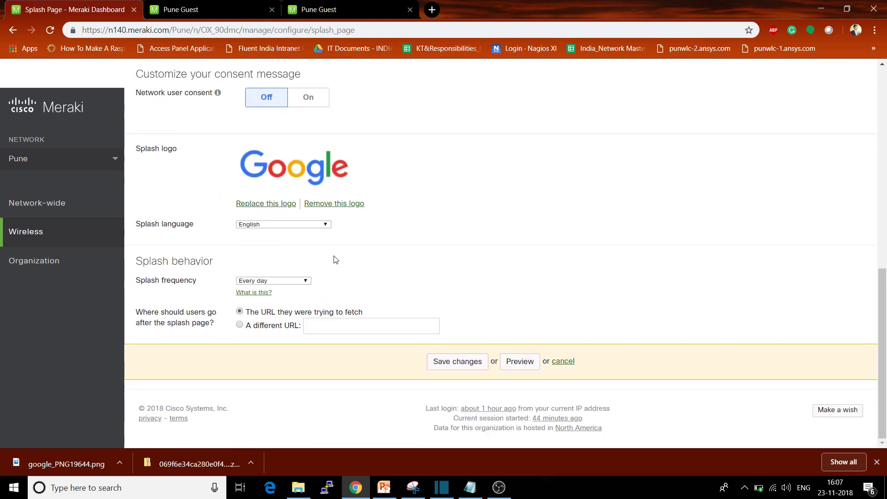
{"action": "left_click", "coordinate": [305, 282]}
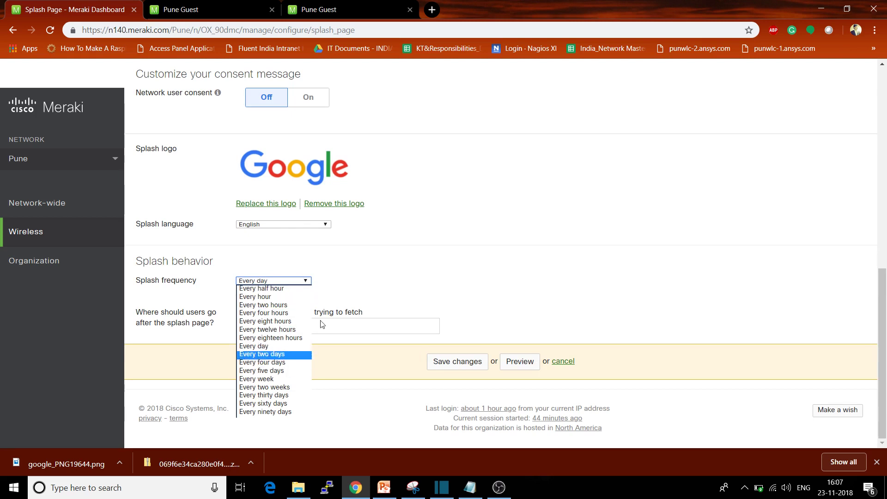
{"action": "left_click", "coordinate": [555, 238]}
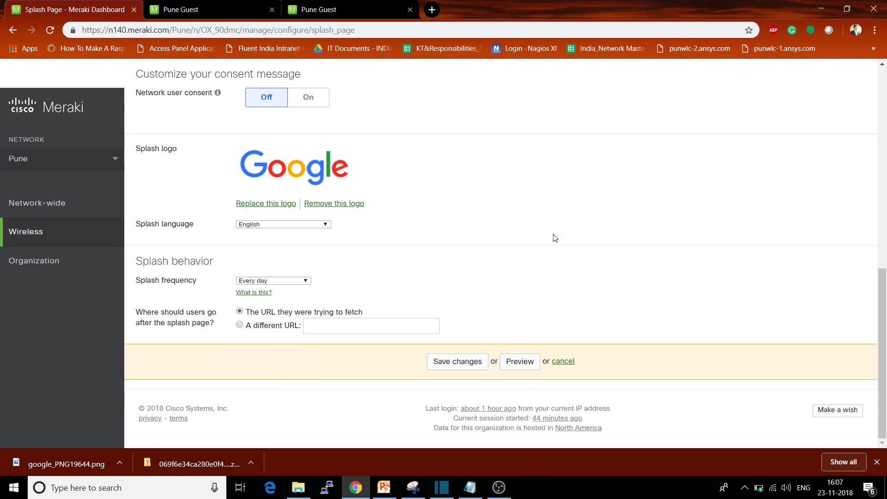
Open the Pune network's user management portal for the Pune Guest SSID
{"action": "mouse_move", "coordinate": [81, 233]}
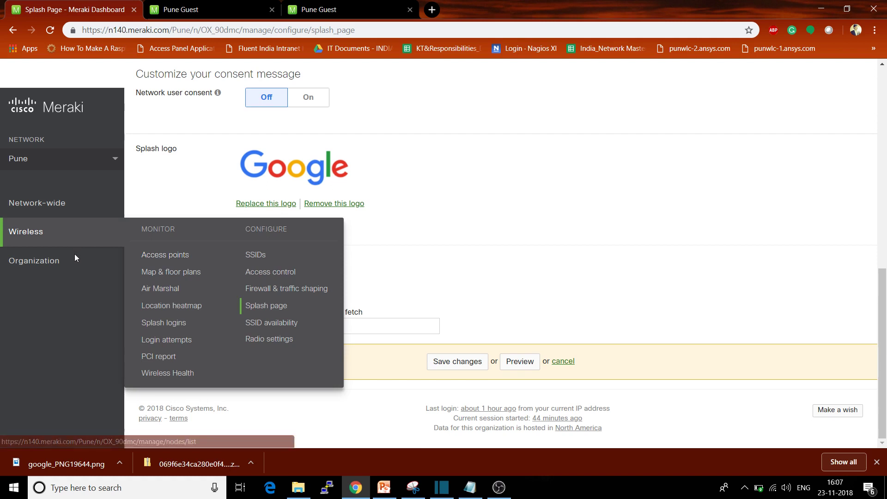
{"action": "mouse_move", "coordinate": [74, 263]}
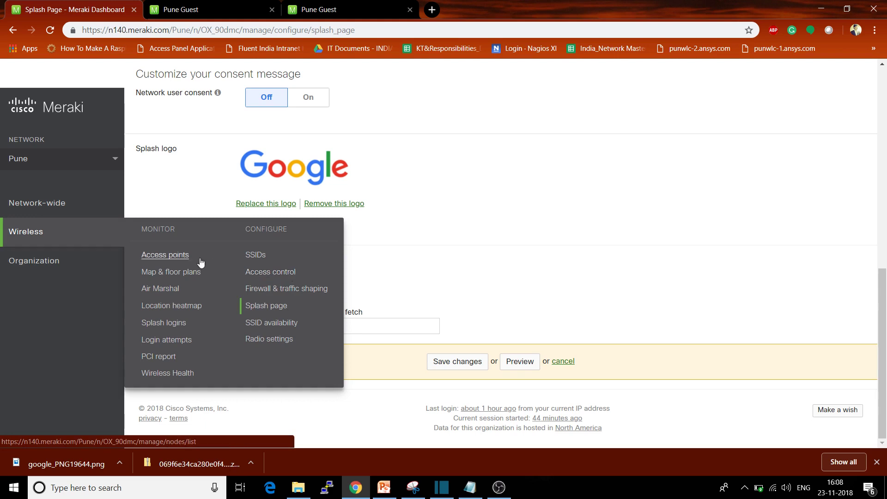
{"action": "mouse_move", "coordinate": [89, 206]}
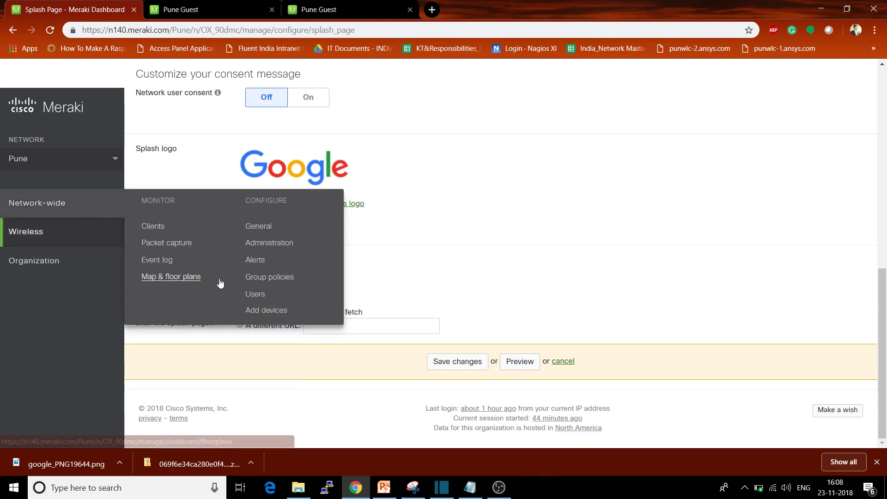
{"action": "left_click", "coordinate": [259, 293]}
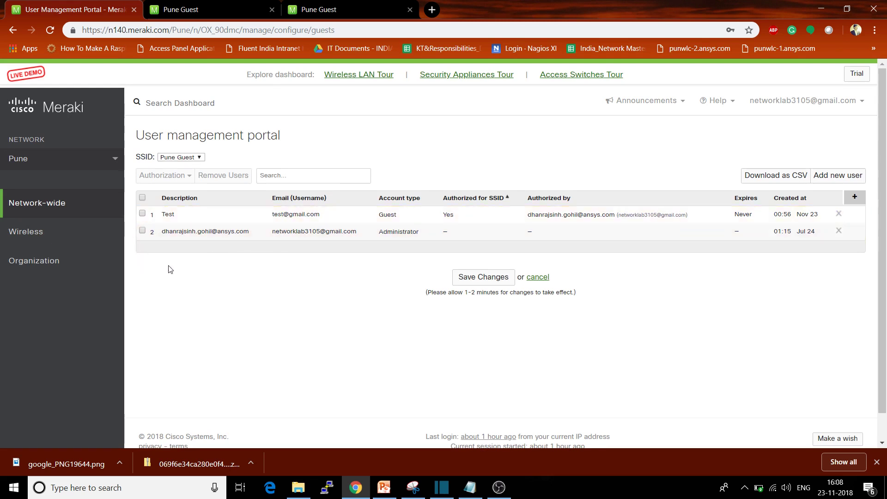
Examine the administrator account's details in the user list without updating it, leaving the account unselected
{"action": "left_click", "coordinate": [192, 236]}
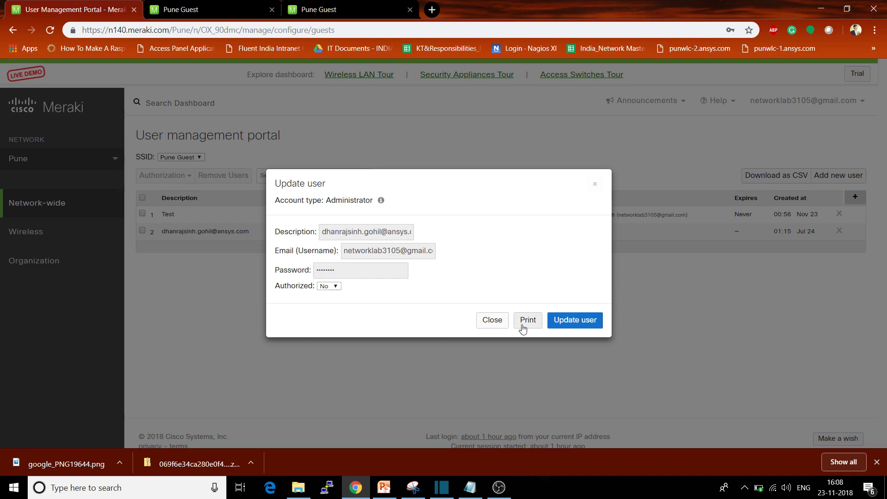
{"action": "double_click", "coordinate": [372, 232]}
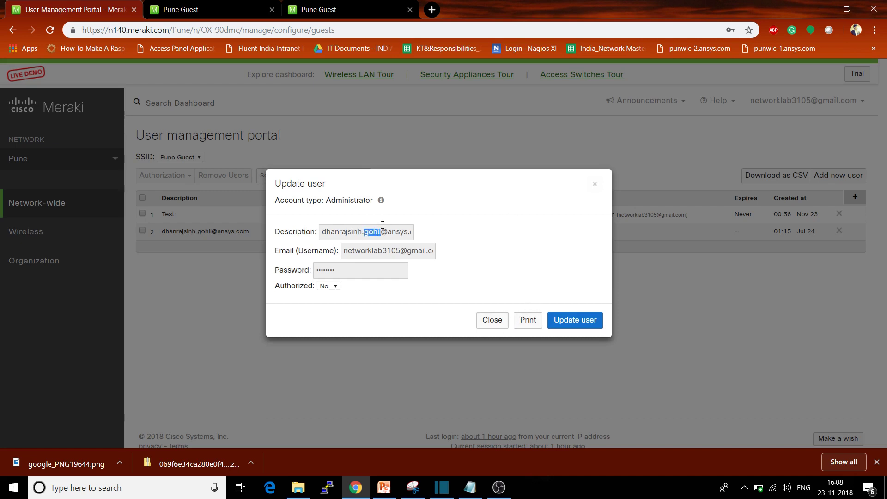
{"action": "left_click", "coordinate": [594, 184]}
{"action": "left_click", "coordinate": [492, 319]}
{"action": "left_click", "coordinate": [142, 231]}
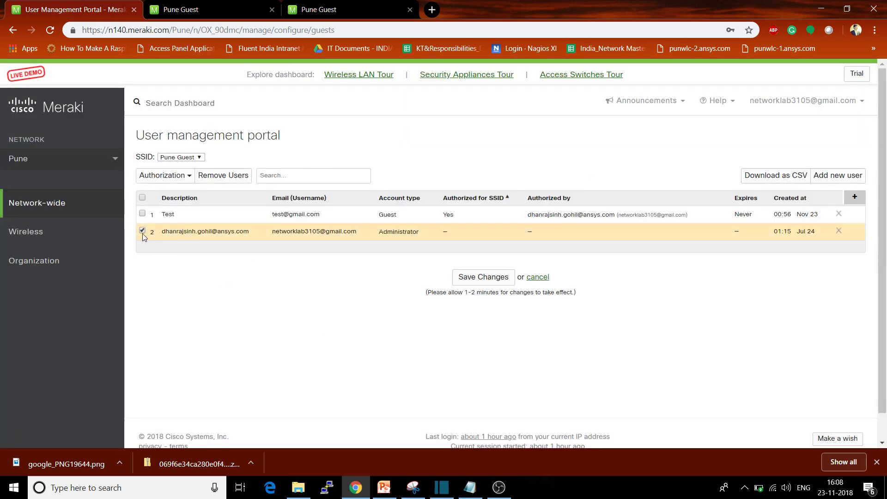
{"action": "left_click", "coordinate": [143, 230]}
{"action": "scroll", "coordinate": [710, 356], "scroll_direction": "down", "scroll_amount": 1}
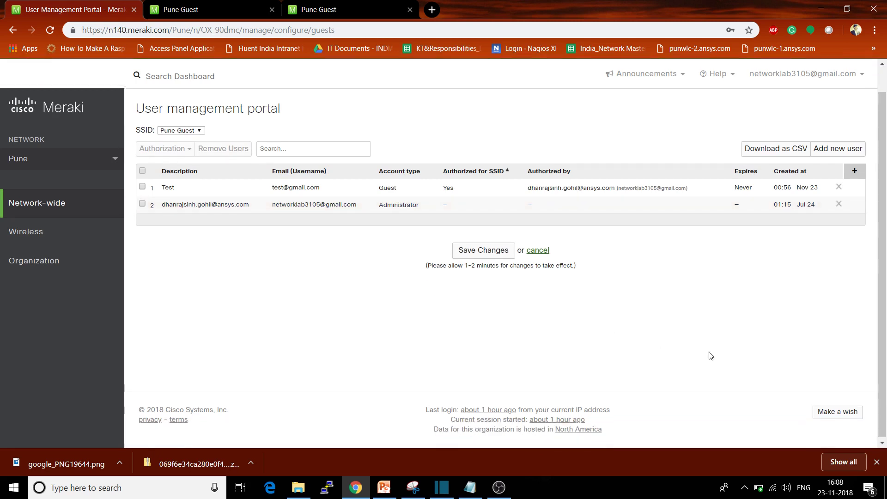
{"action": "scroll", "coordinate": [711, 356], "scroll_direction": "up", "scroll_amount": 1}
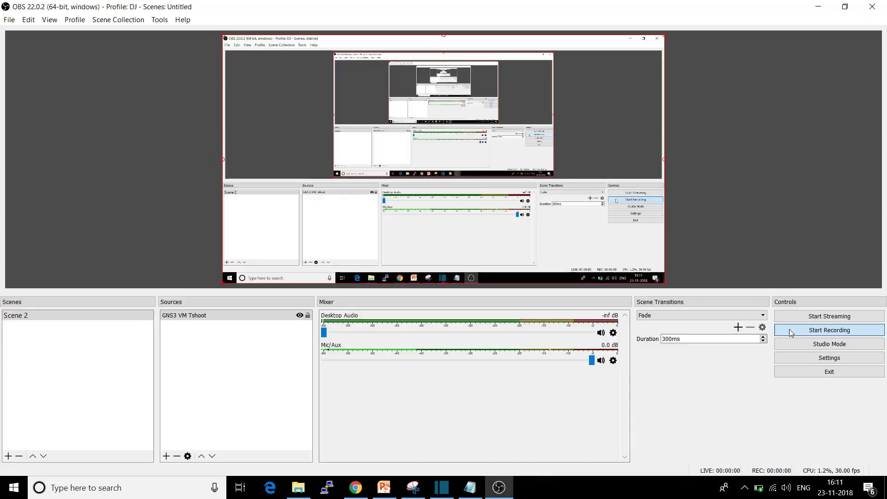
{"action": "left_click", "coordinate": [791, 331]}
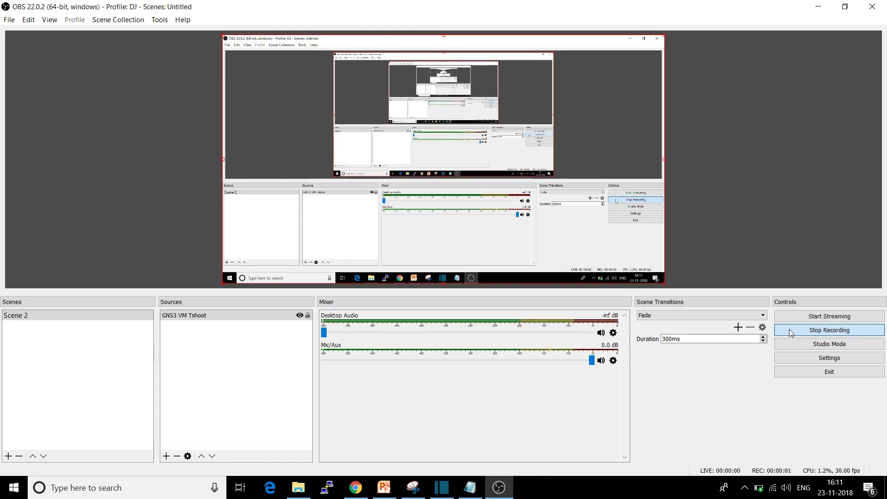
{"action": "left_click", "coordinate": [816, 7]}
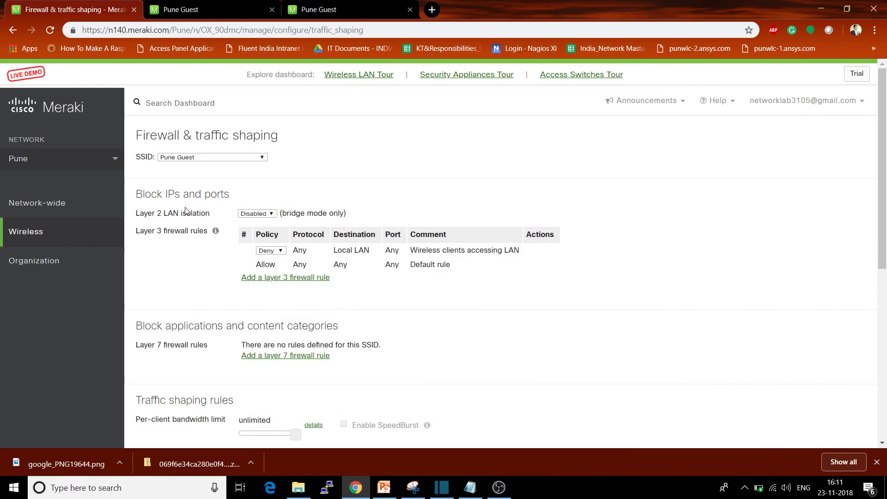
Open the wireless SSIDs configuration page for the Pune network
{"action": "mouse_move", "coordinate": [81, 243]}
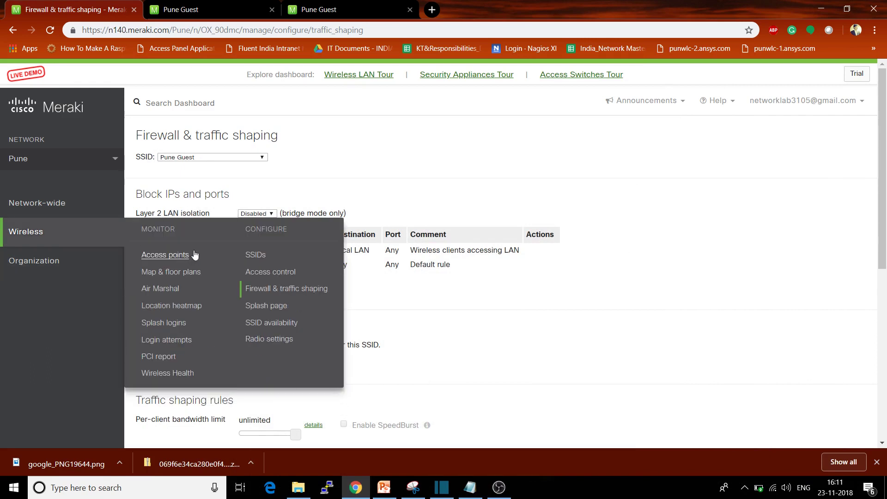
{"action": "left_click", "coordinate": [255, 255]}
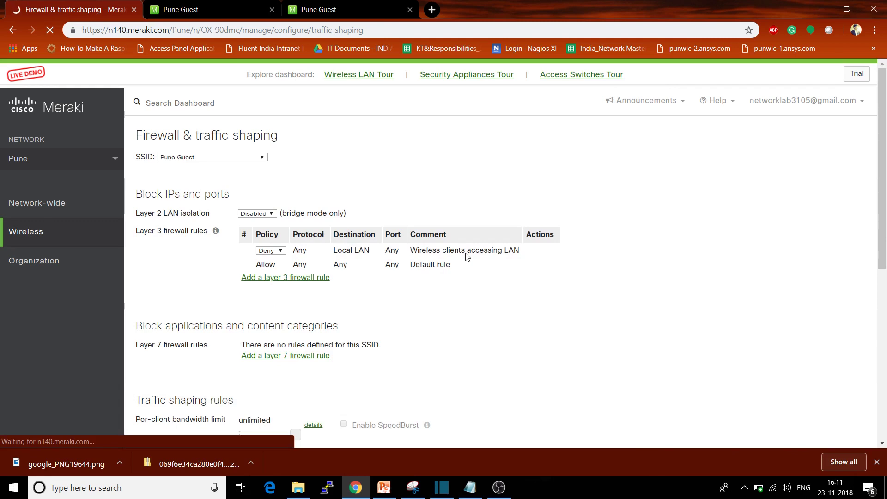